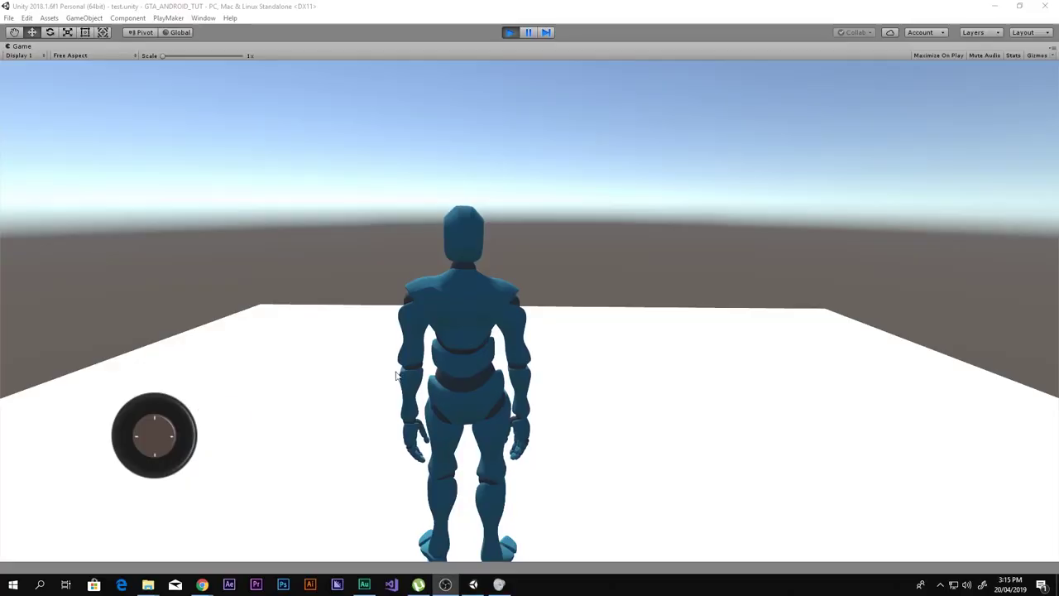
- Walk the character across the plane with the joystick while orbiting and tilting the game camera
{"action": "left_click_drag", "start_coordinate": [162, 436], "coordinate": [139, 448]}
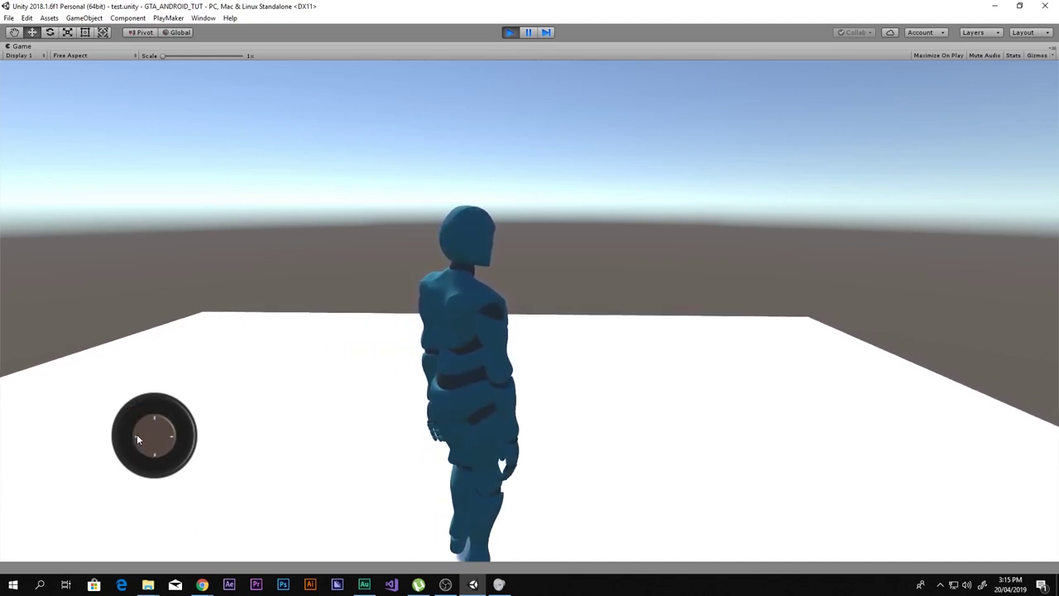
{"action": "left_click_drag", "start_coordinate": [138, 435], "coordinate": [179, 392]}
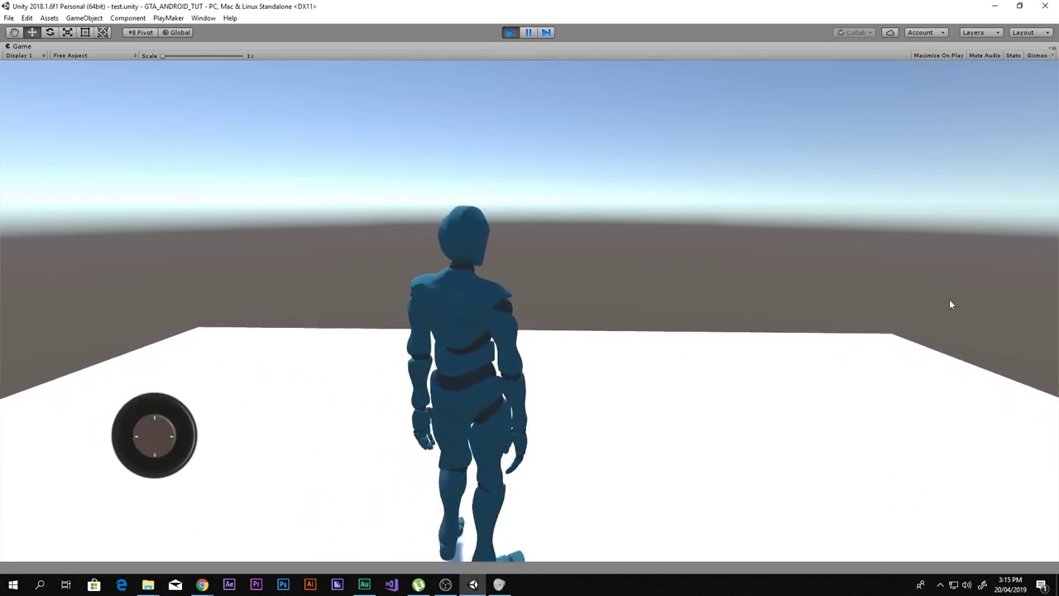
{"action": "left_click_drag", "start_coordinate": [947, 299], "coordinate": [768, 390]}
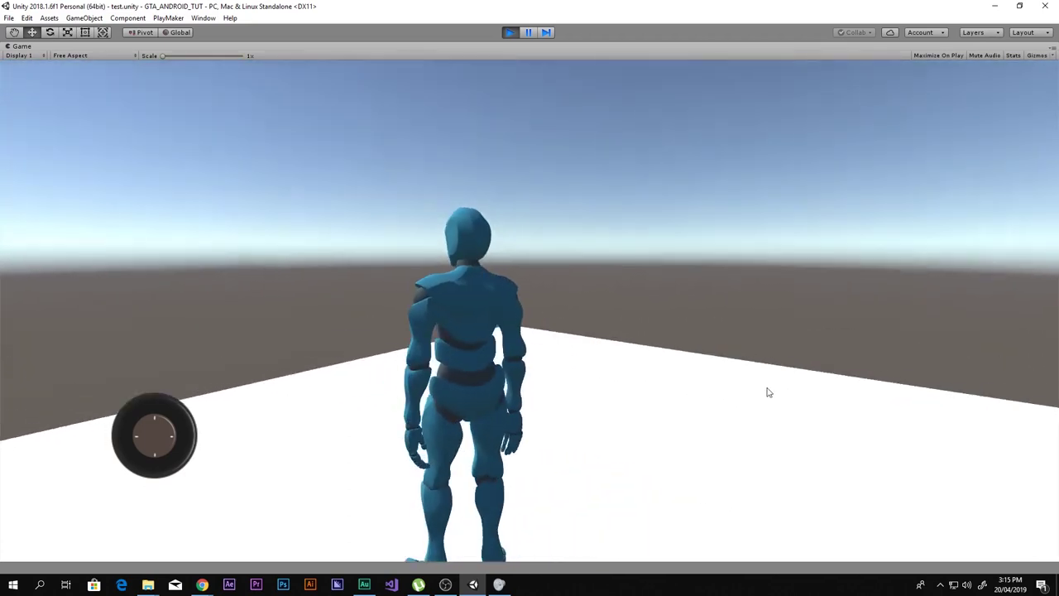
{"action": "left_click_drag", "start_coordinate": [154, 432], "coordinate": [116, 438]}
{"action": "left_click_drag", "start_coordinate": [873, 309], "coordinate": [803, 284]}
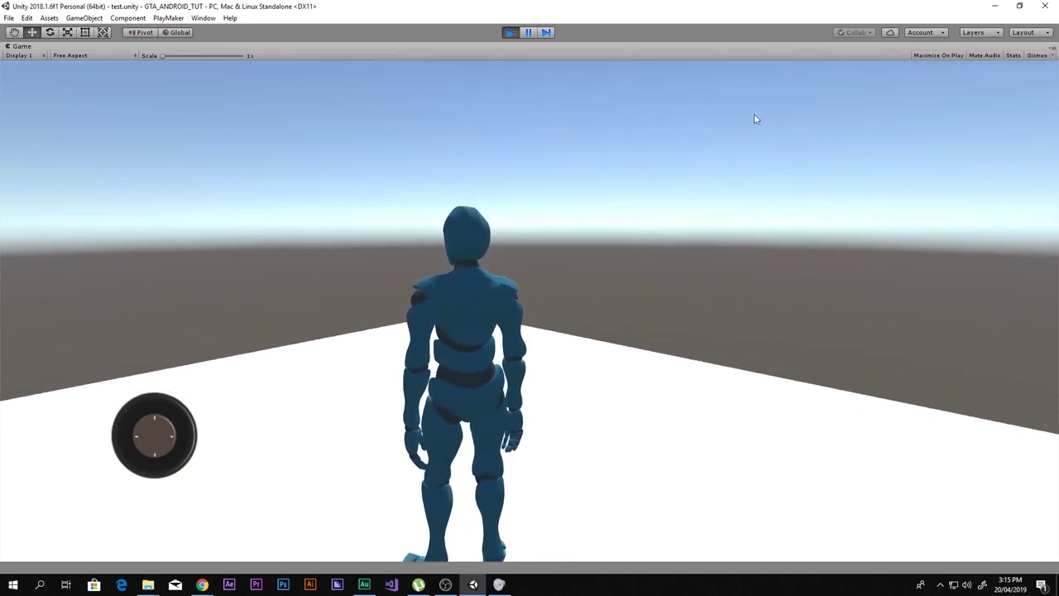
{"action": "left_click_drag", "start_coordinate": [837, 240], "coordinate": [350, 502]}
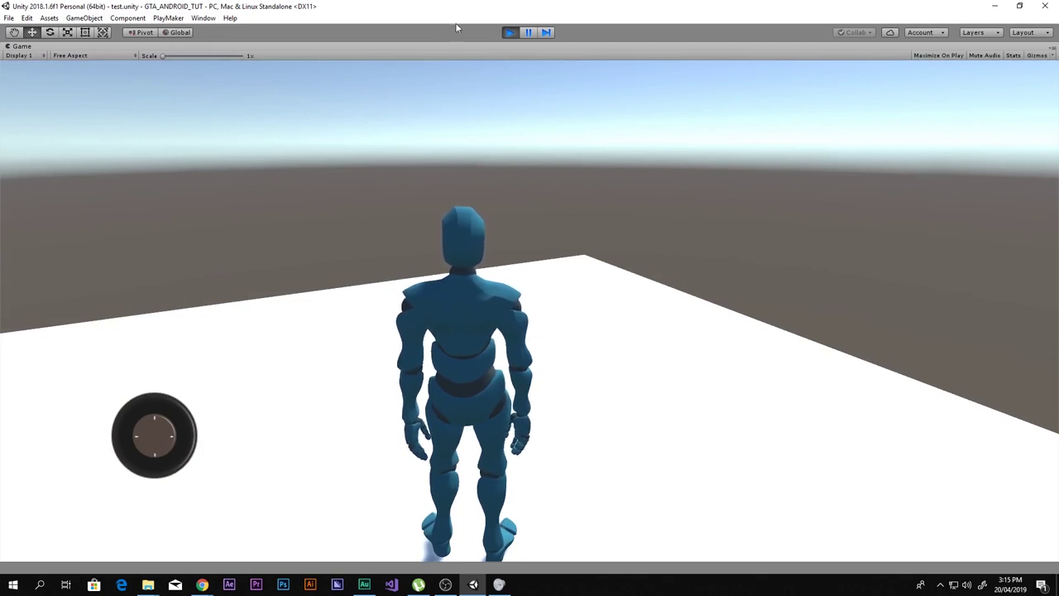
- Stop play mode, expand Joystick_Canvas_Setup, and open the How_To_Do_Touch_system folder
{"action": "key", "text": "ctrl+p"}
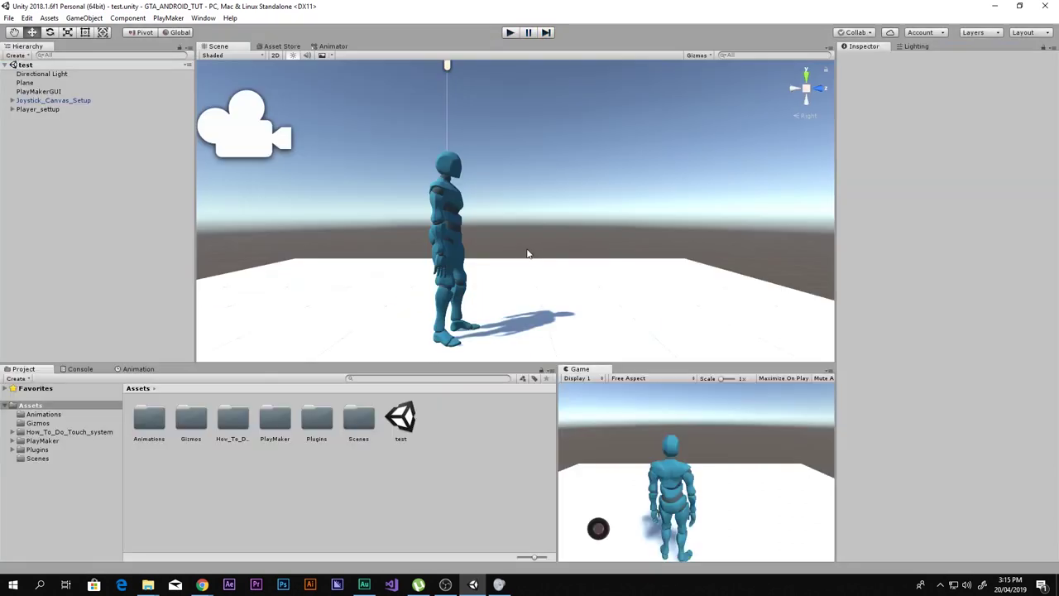
{"action": "scroll", "coordinate": [327, 208], "scroll_direction": "down", "scroll_amount": 3}
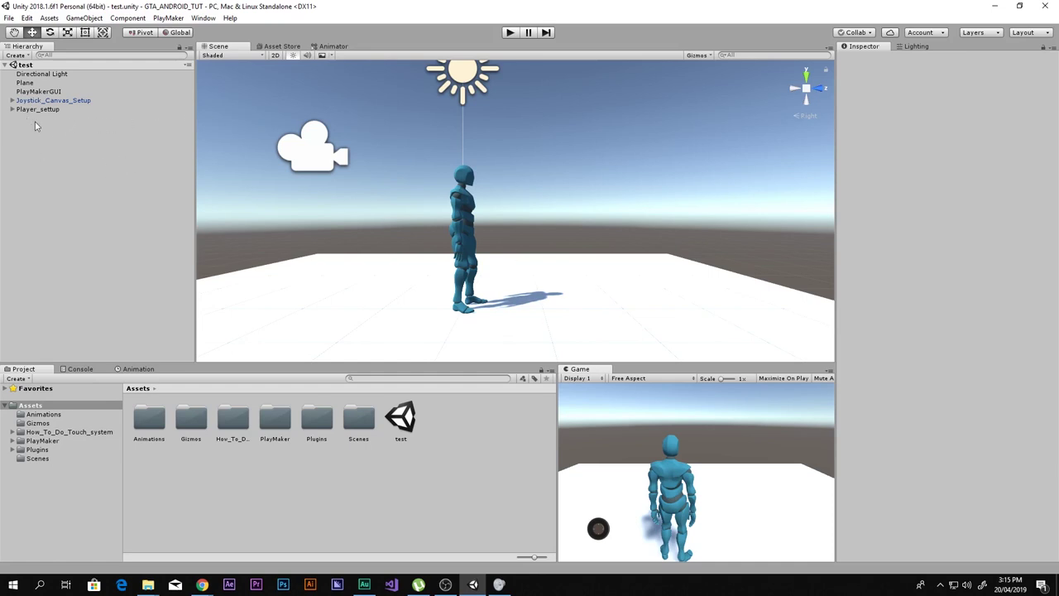
{"action": "left_click", "coordinate": [12, 101]}
{"action": "left_click", "coordinate": [386, 379]}
{"action": "double_click", "coordinate": [233, 417]}
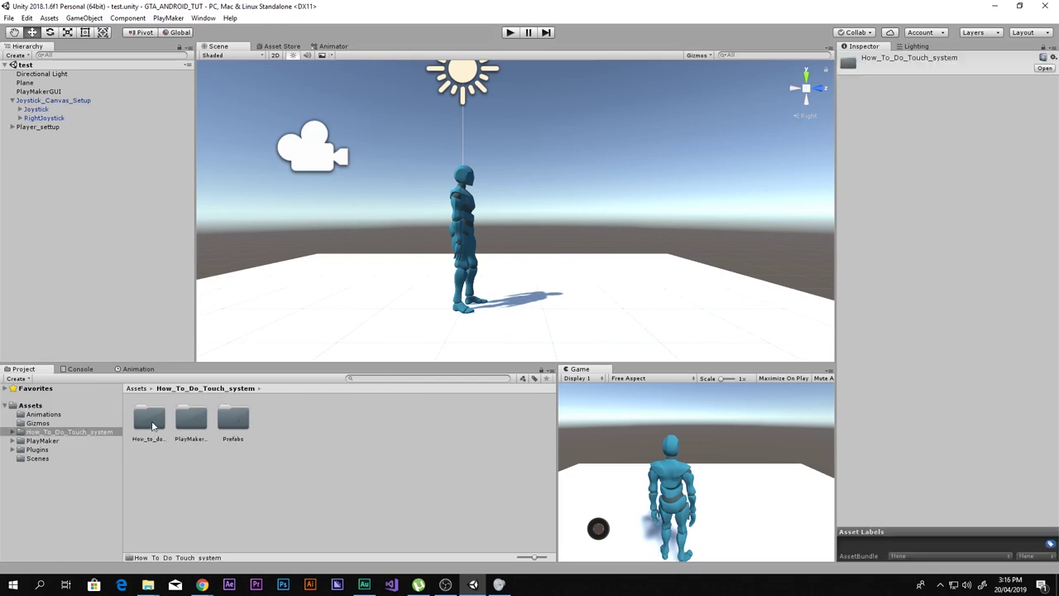
- Browse the Prefabs and Touch Controls folders inside How_To_Do_Touch_system
{"action": "double_click", "coordinate": [230, 422]}
{"action": "left_click", "coordinate": [157, 420]}
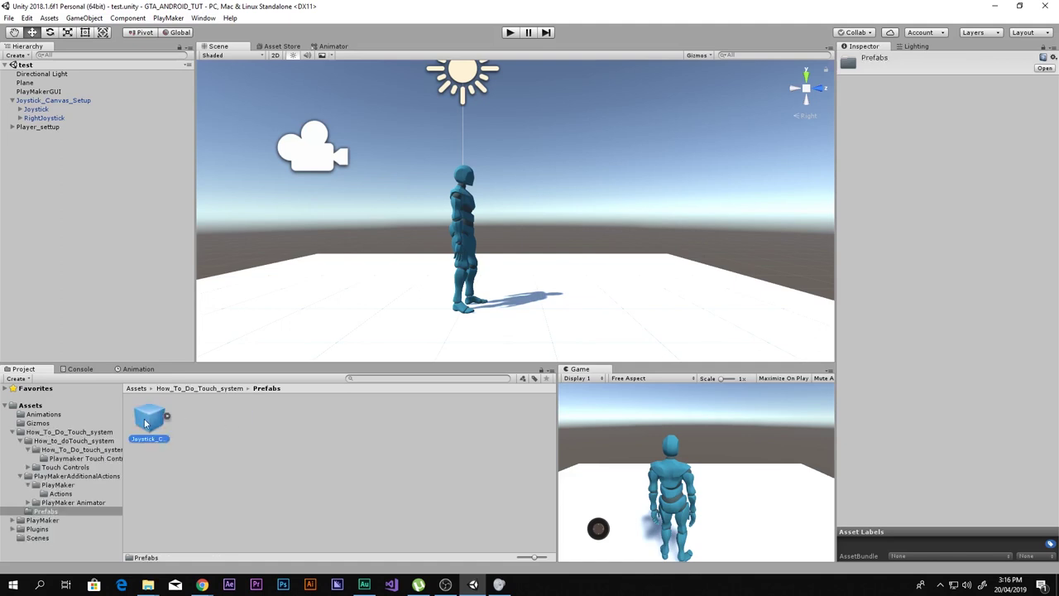
{"action": "key", "text": "BackSpace"}
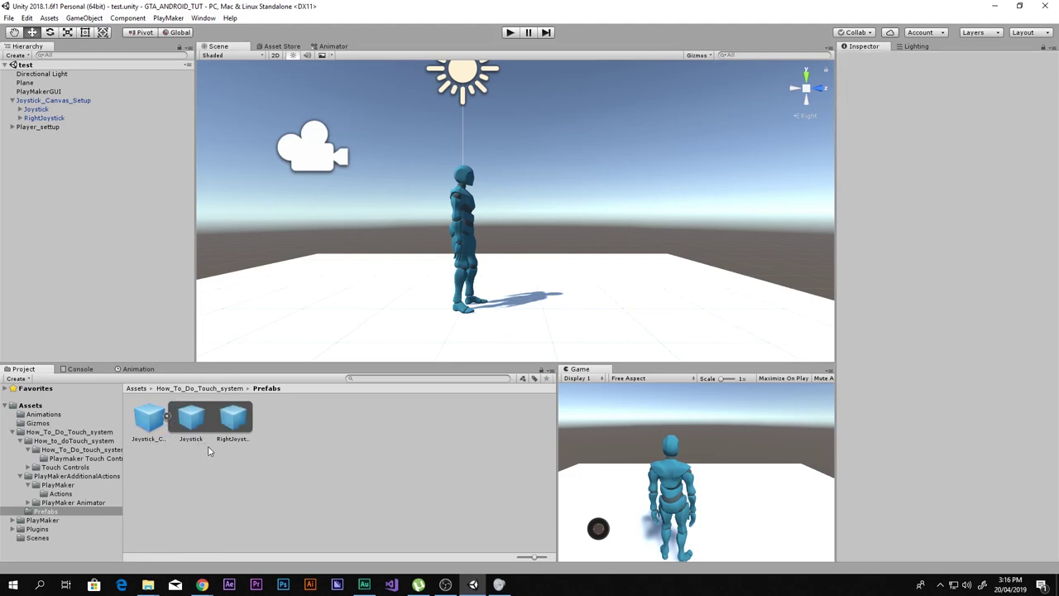
{"action": "double_click", "coordinate": [162, 420]}
{"action": "left_click", "coordinate": [177, 422]}
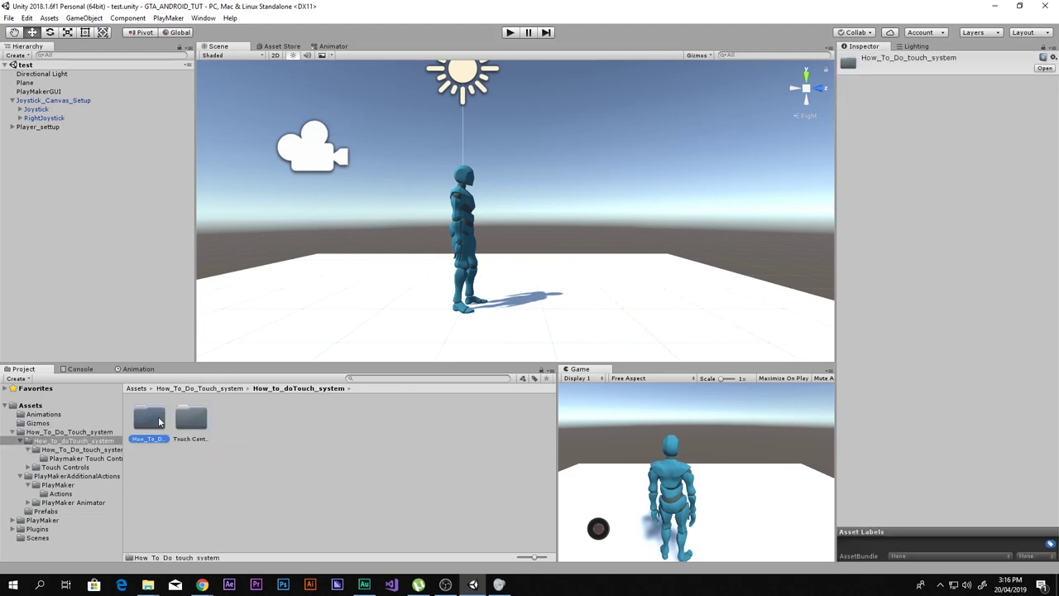
{"action": "double_click", "coordinate": [177, 422]}
{"action": "double_click", "coordinate": [189, 420]}
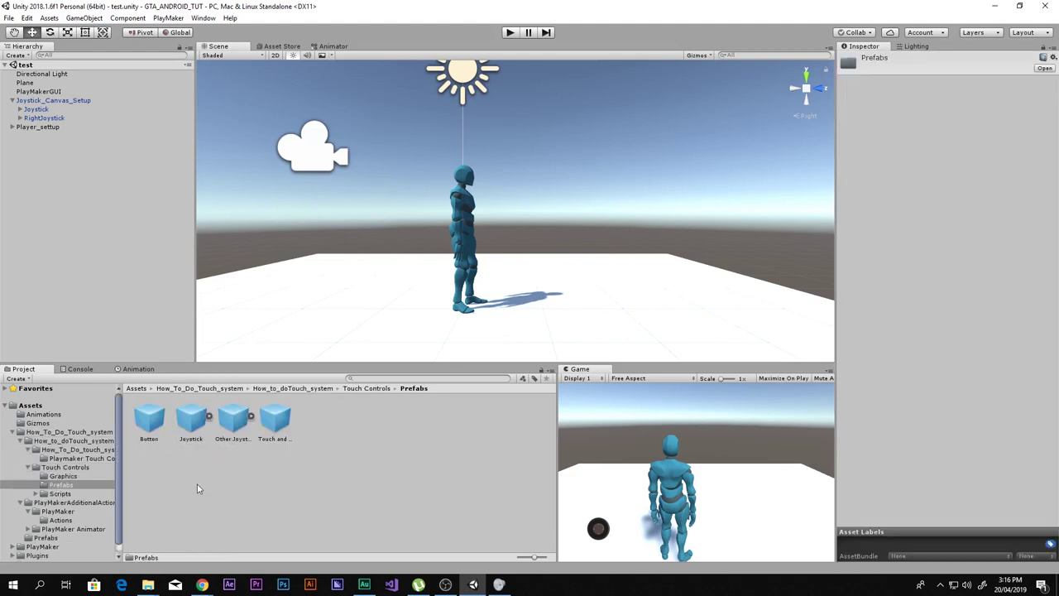
{"action": "key", "text": "BackSpace"}
{"action": "key", "text": "BackSpace"}
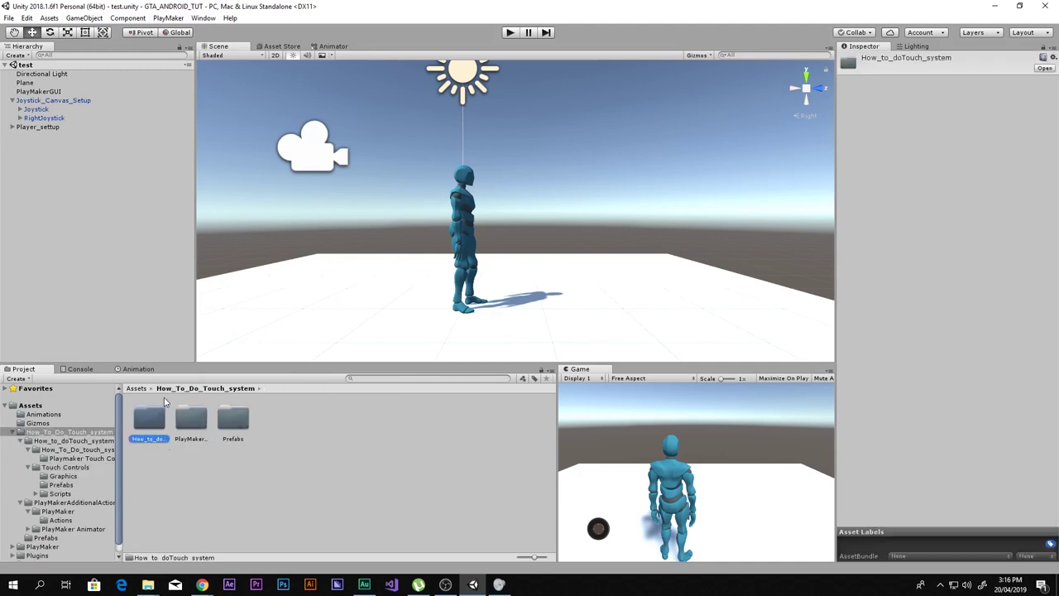
- Go to How_to_doTouch_system > Touch Controls > Prefabs and select the Button prefab
{"action": "double_click", "coordinate": [155, 430]}
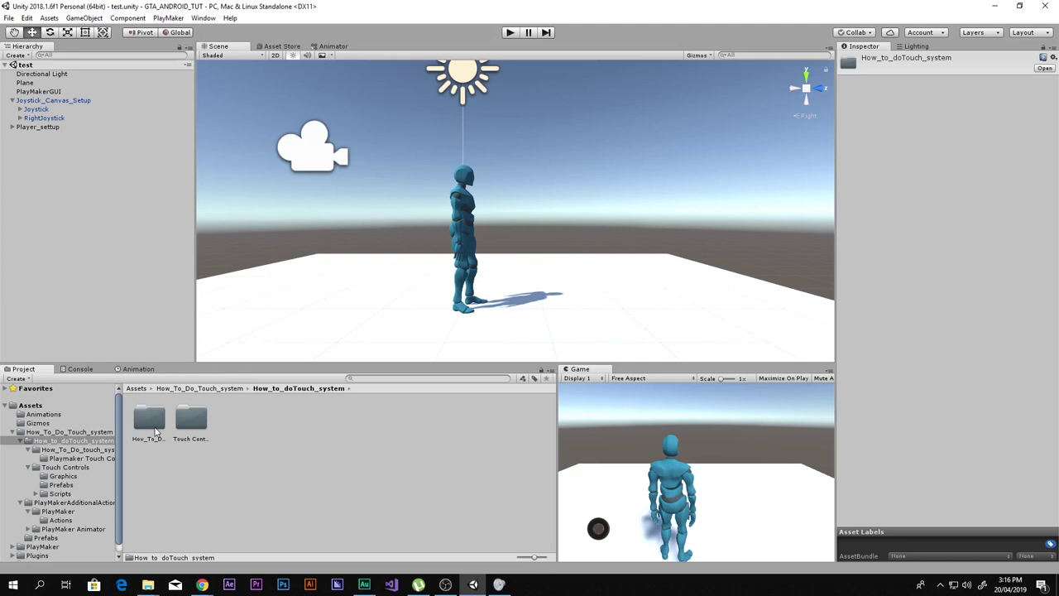
{"action": "left_click", "coordinate": [155, 430]}
{"action": "left_click", "coordinate": [191, 428]}
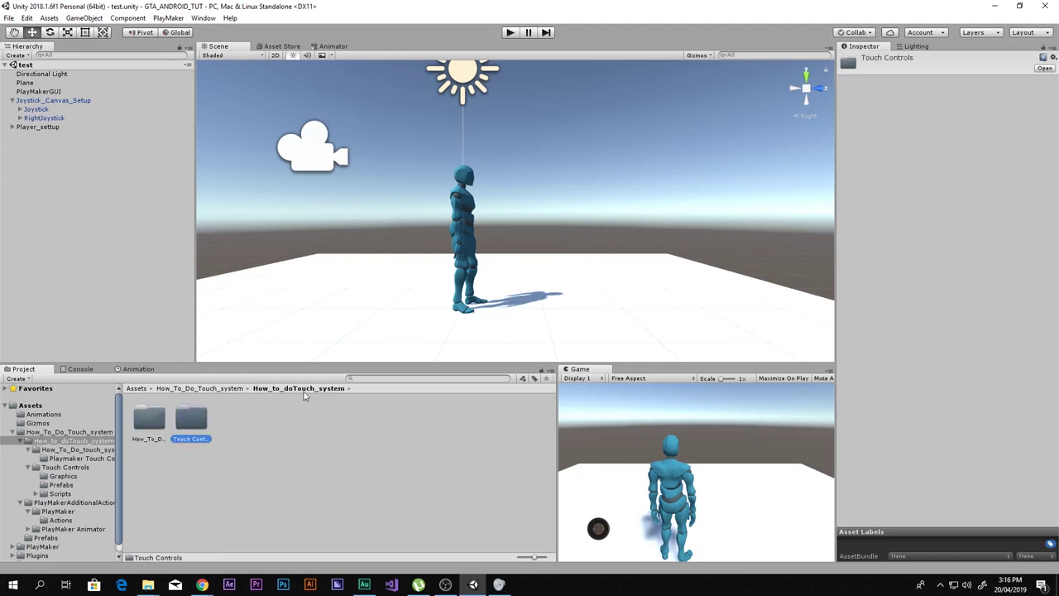
{"action": "key", "text": "Return"}
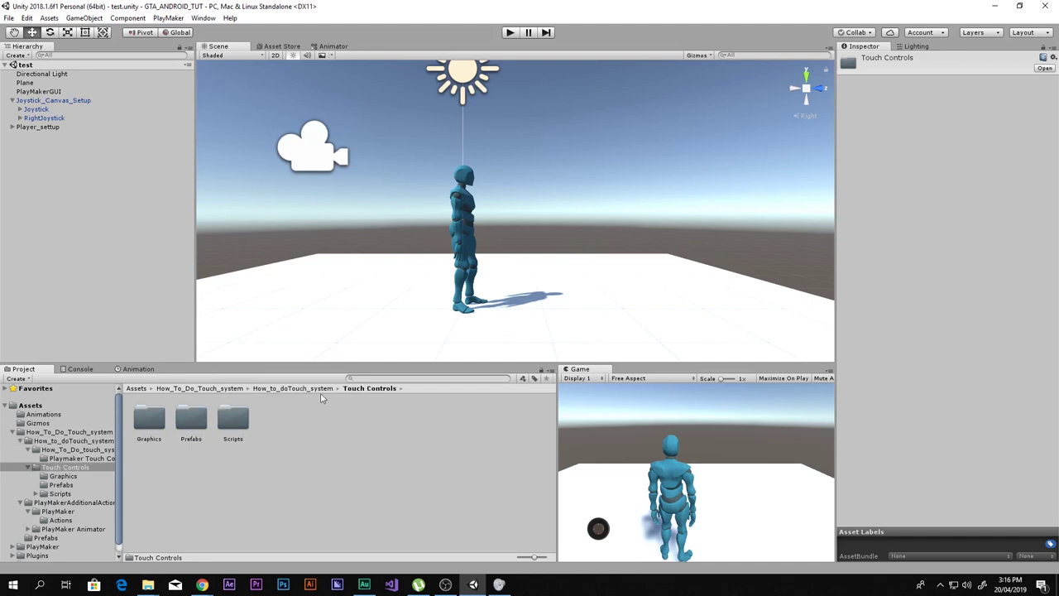
{"action": "double_click", "coordinate": [192, 420]}
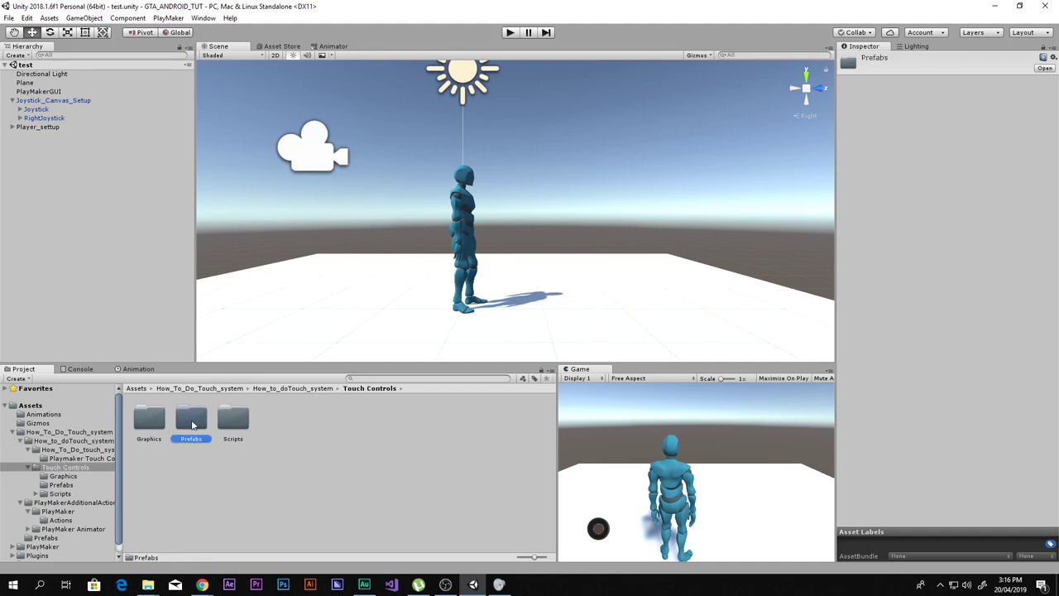
{"action": "left_click", "coordinate": [160, 426]}
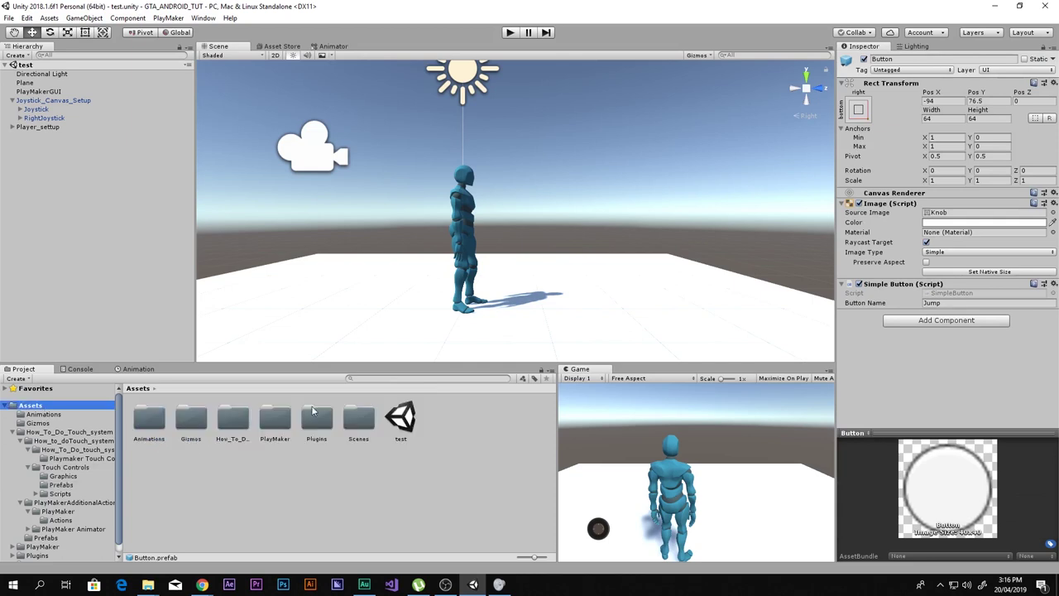
- Search 'Butto' and drop the Button prefab under Joystick_Canvas_Setup
{"action": "left_click", "coordinate": [38, 405]}
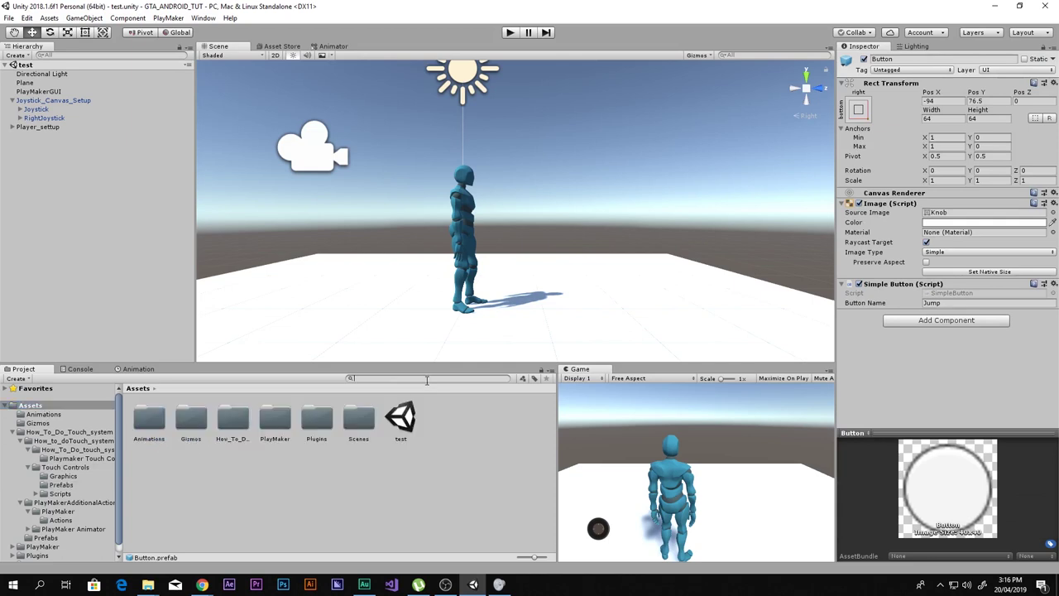
{"action": "type", "text": "Butto"}
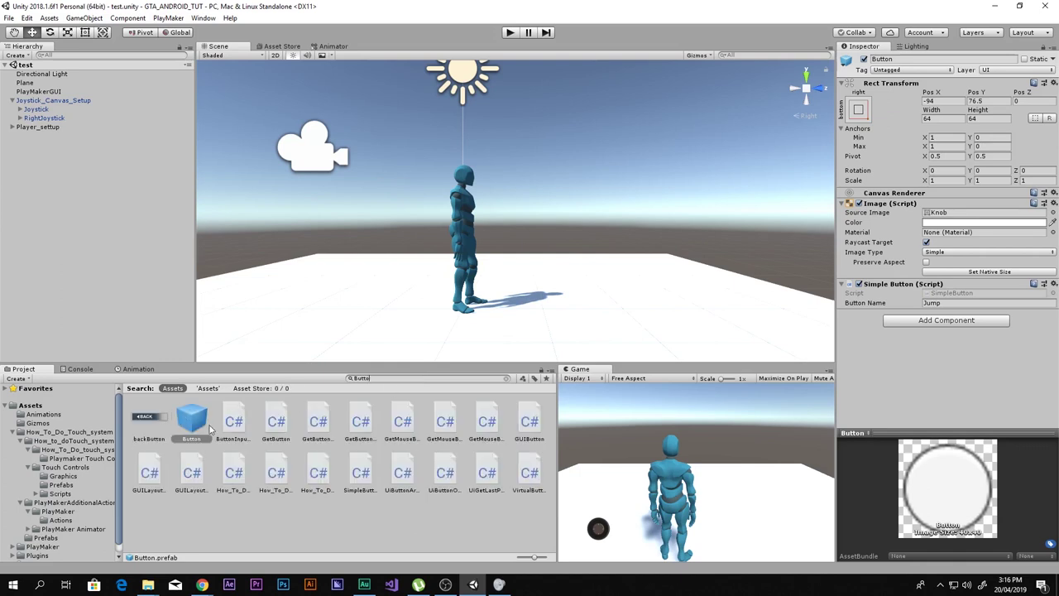
{"action": "left_click_drag", "start_coordinate": [196, 417], "coordinate": [52, 103]}
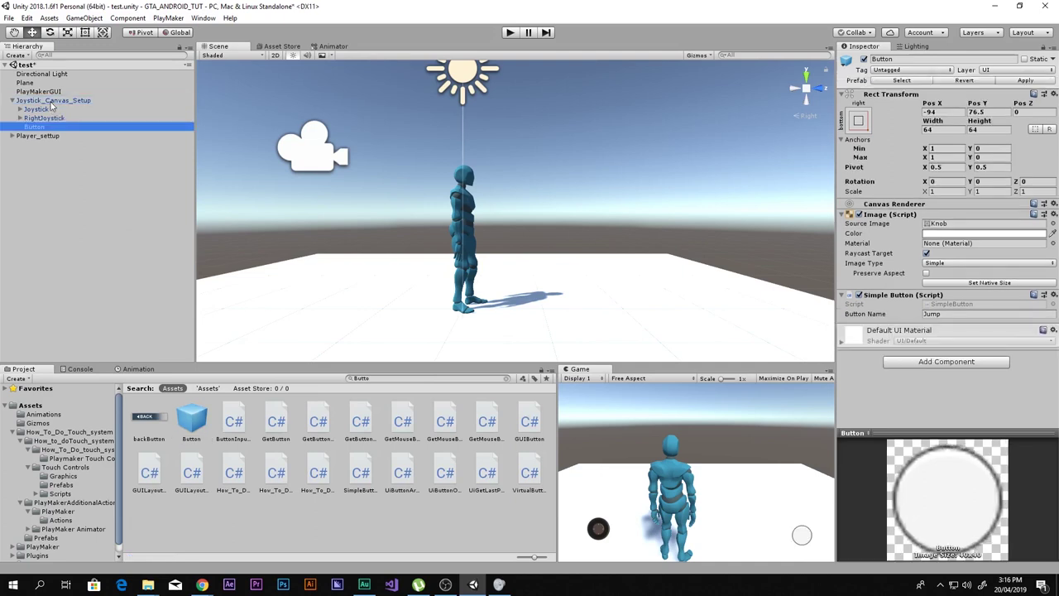
- Frame the new Button in the scene and check it at the Game view's bottom right
{"action": "key", "text": "f"}
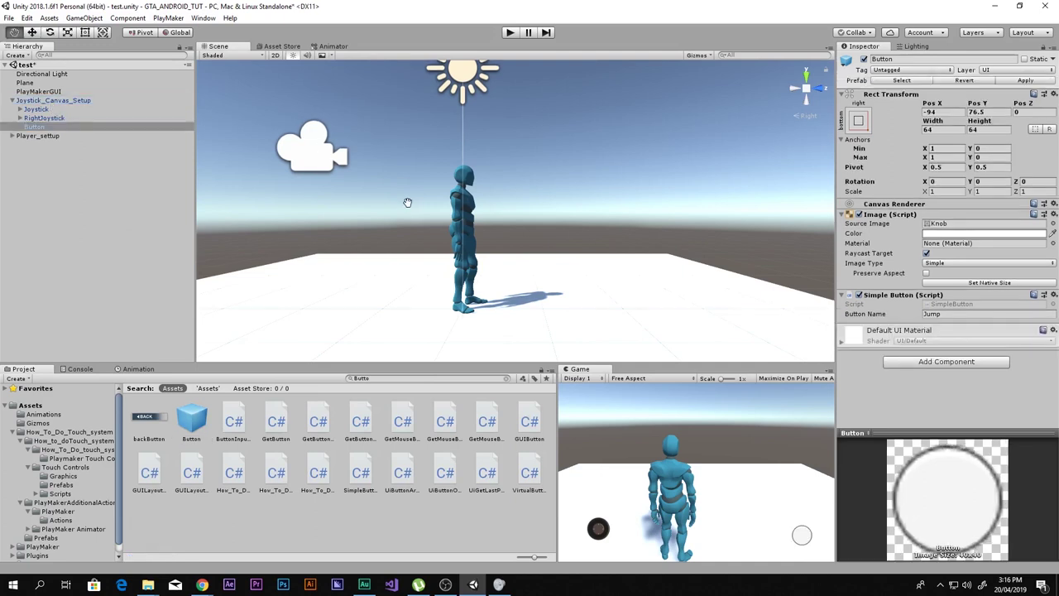
{"action": "left_click", "coordinate": [799, 89]}
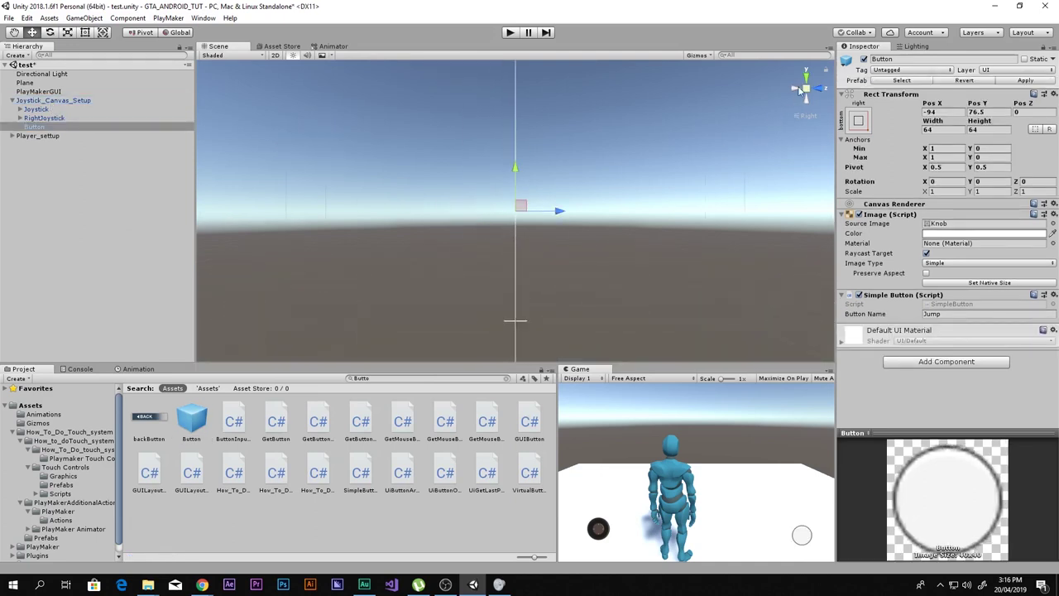
{"action": "scroll", "coordinate": [461, 236], "scroll_direction": "down", "scroll_amount": 5}
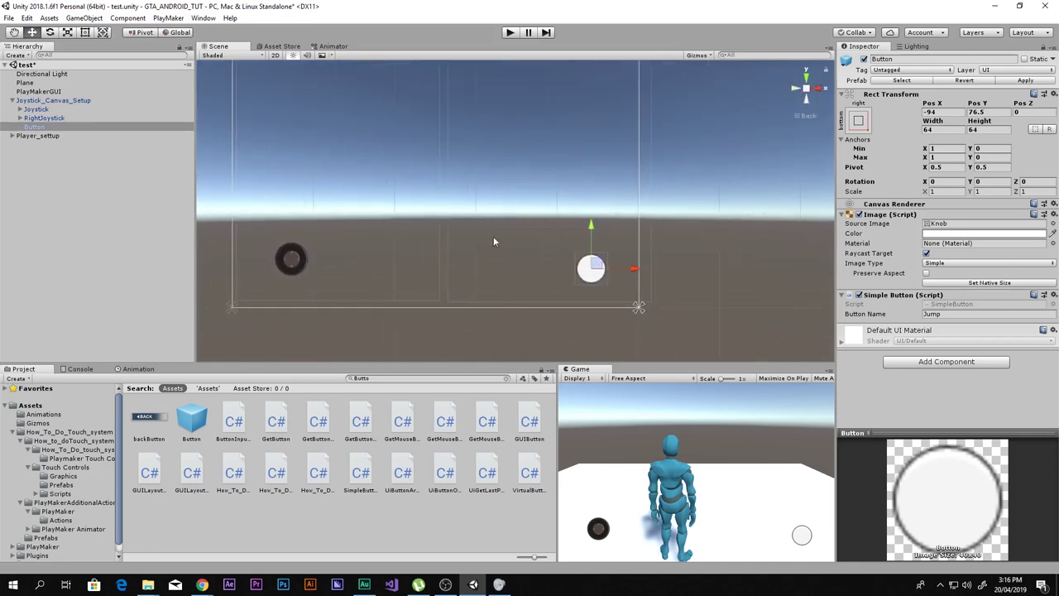
{"action": "key", "text": "shift+space"}
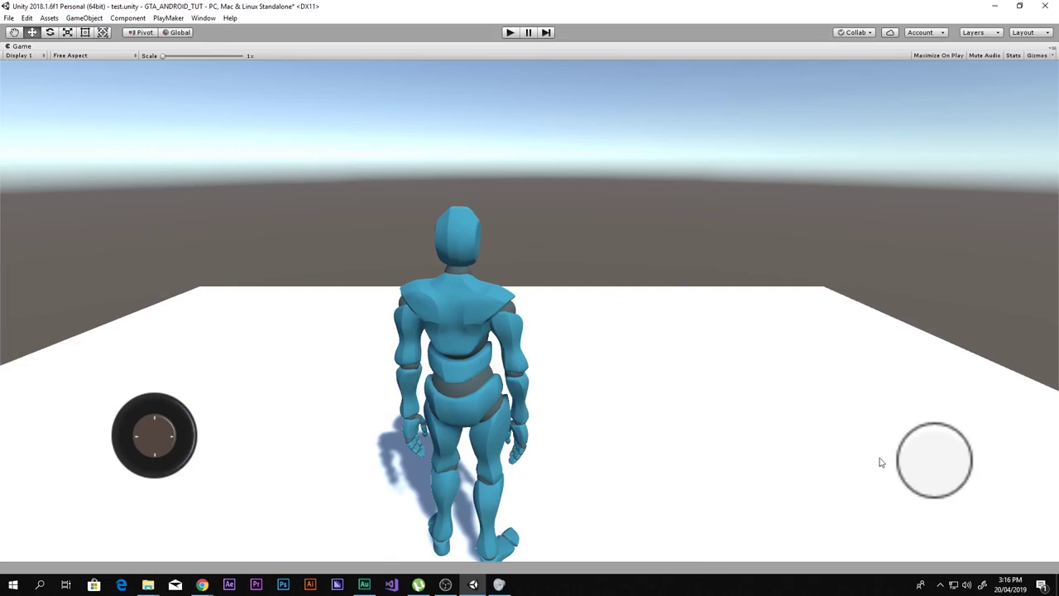
{"action": "key", "text": "shift+space"}
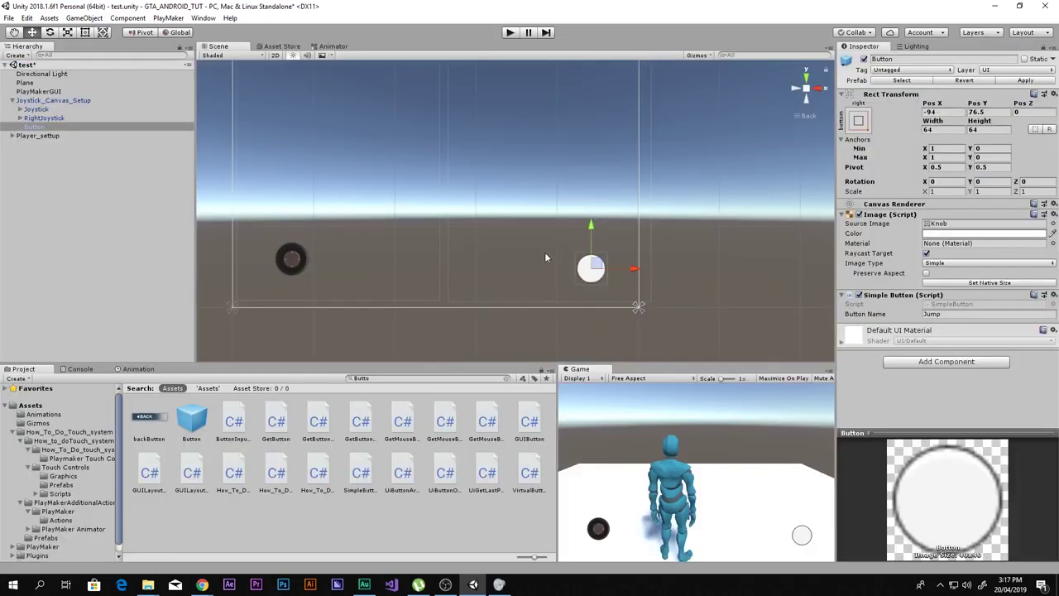
{"action": "left_click", "coordinate": [882, 58]}
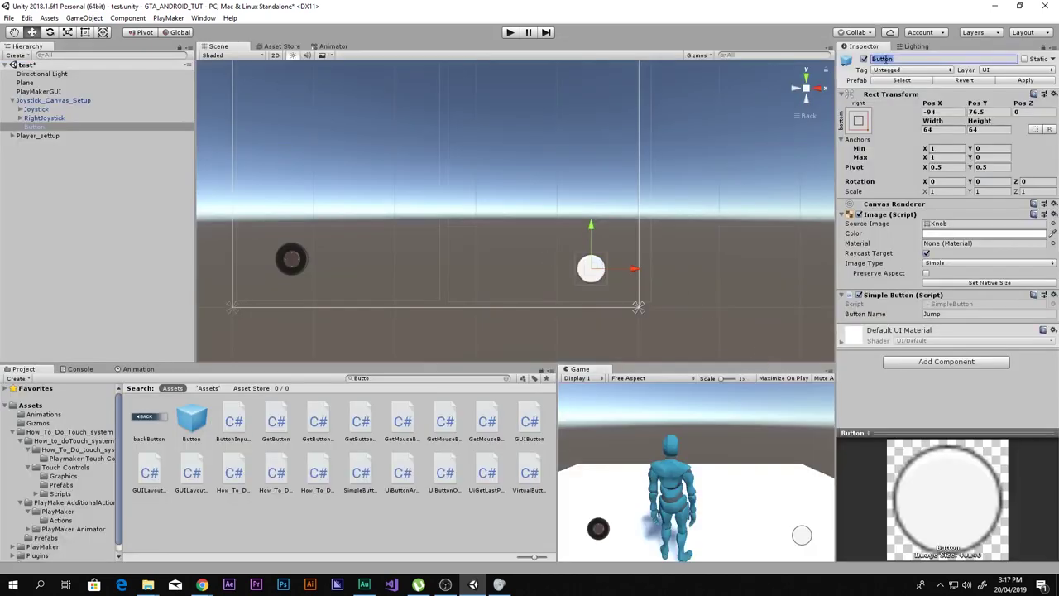
{"action": "type", "text": "Run"}
- Name the button object Run and replace its Button Name Jump with Run
{"action": "key", "text": "Return"}
{"action": "left_click", "coordinate": [944, 314]}
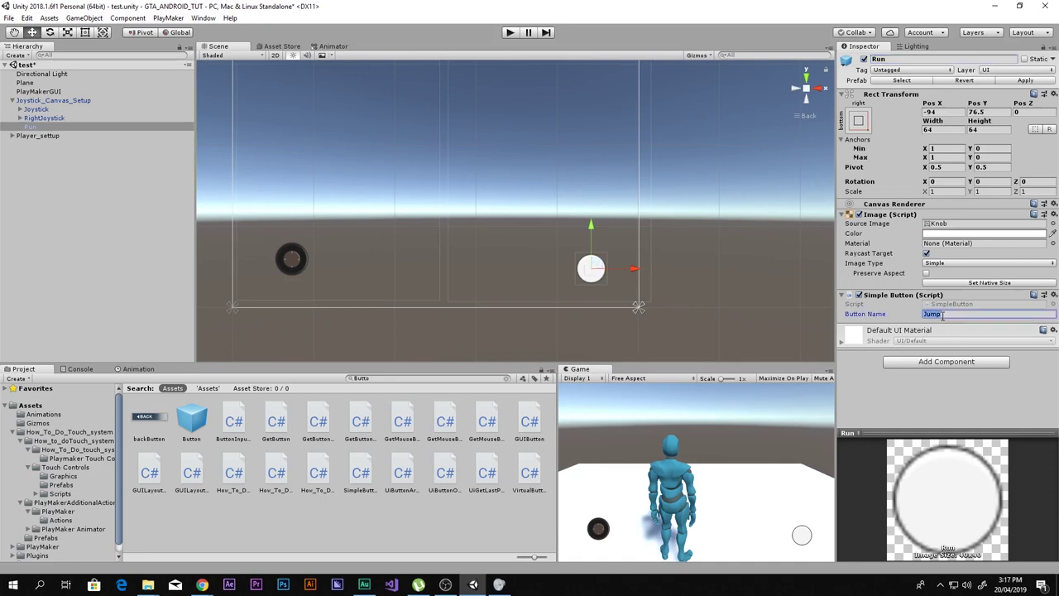
{"action": "type", "text": "Run"}
- Open the Input Manager project settings and raise Axes Size to 21
{"action": "left_click", "coordinate": [26, 17]}
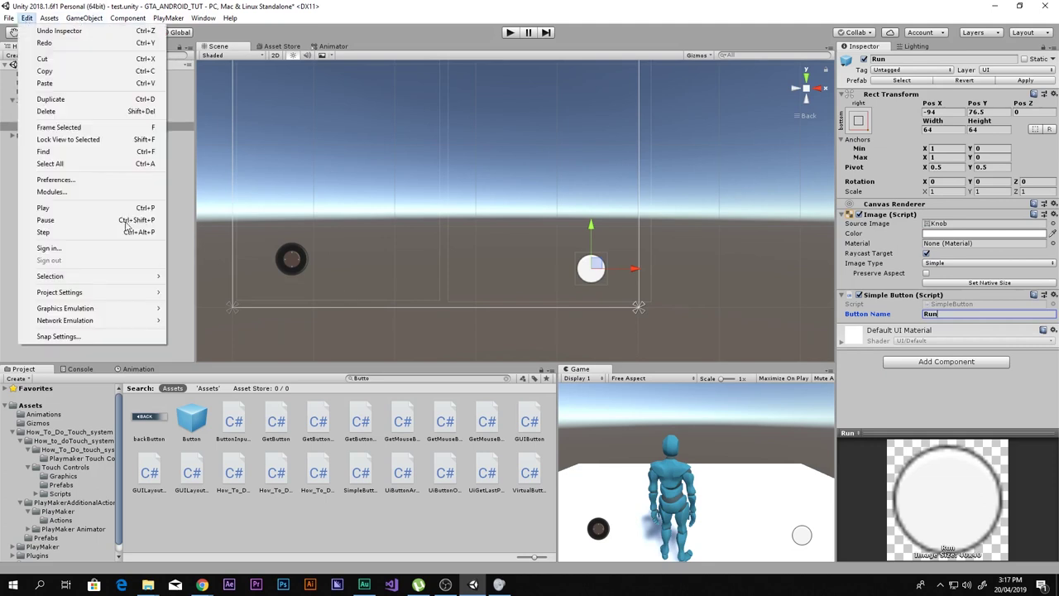
{"action": "mouse_move", "coordinate": [136, 294]}
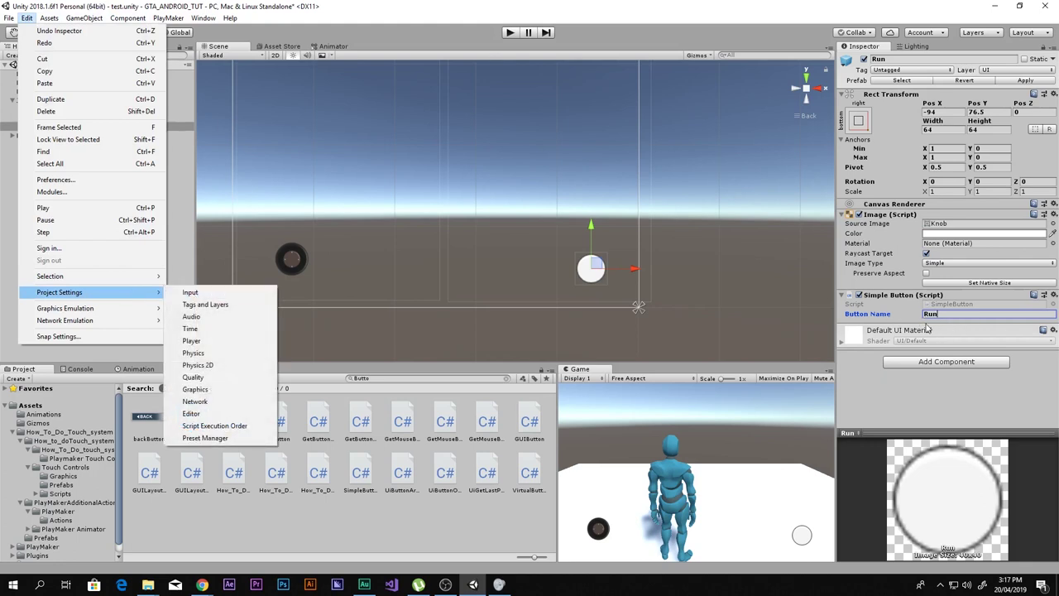
{"action": "left_click", "coordinate": [210, 290]}
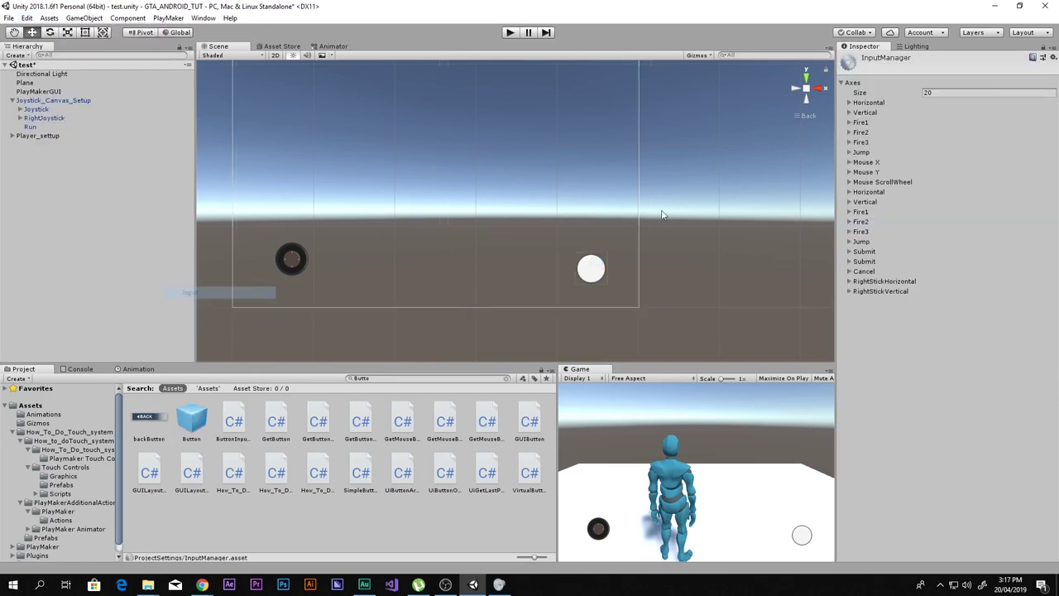
{"action": "left_click", "coordinate": [936, 93]}
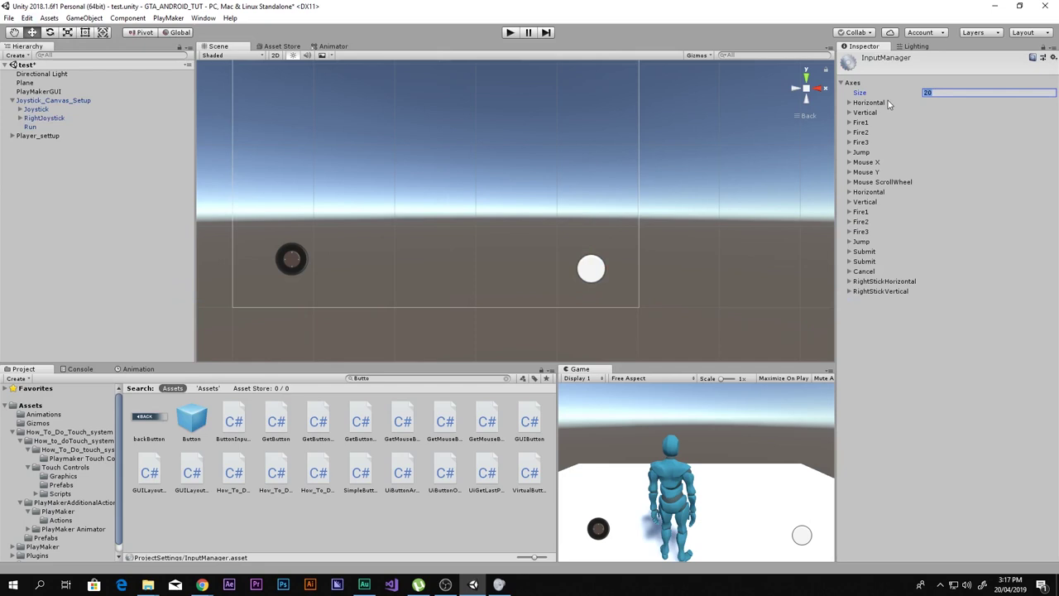
{"action": "type", "text": "21"}
{"action": "key", "text": "Return"}
- Rename the new last axis to Run, keeping Joystick Axis as its type
{"action": "left_click", "coordinate": [848, 302]}
{"action": "left_click", "coordinate": [960, 311]}
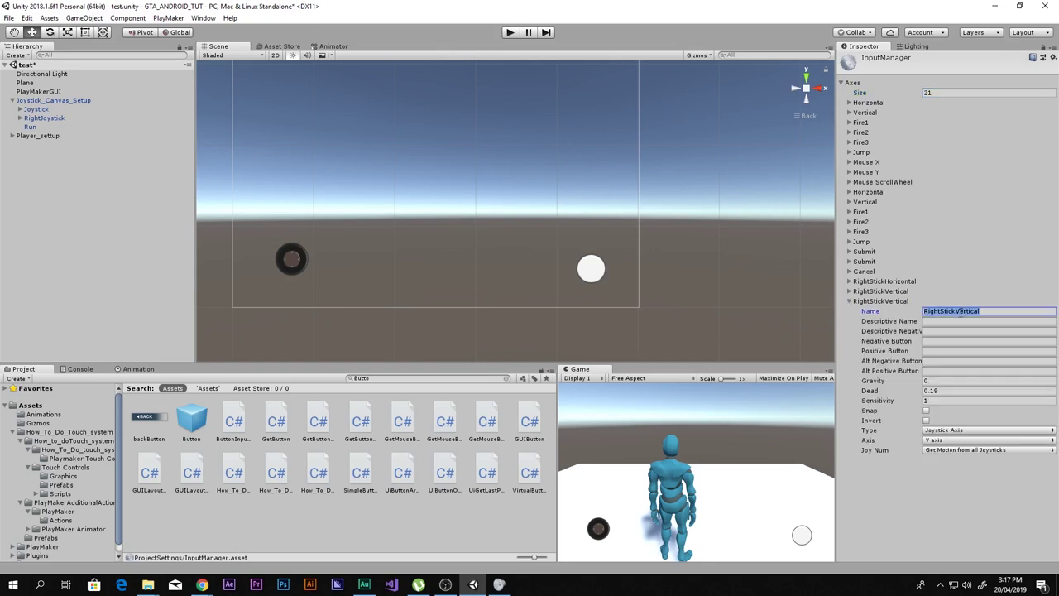
{"action": "key", "text": "BackSpace"}
{"action": "type", "text": "Run"}
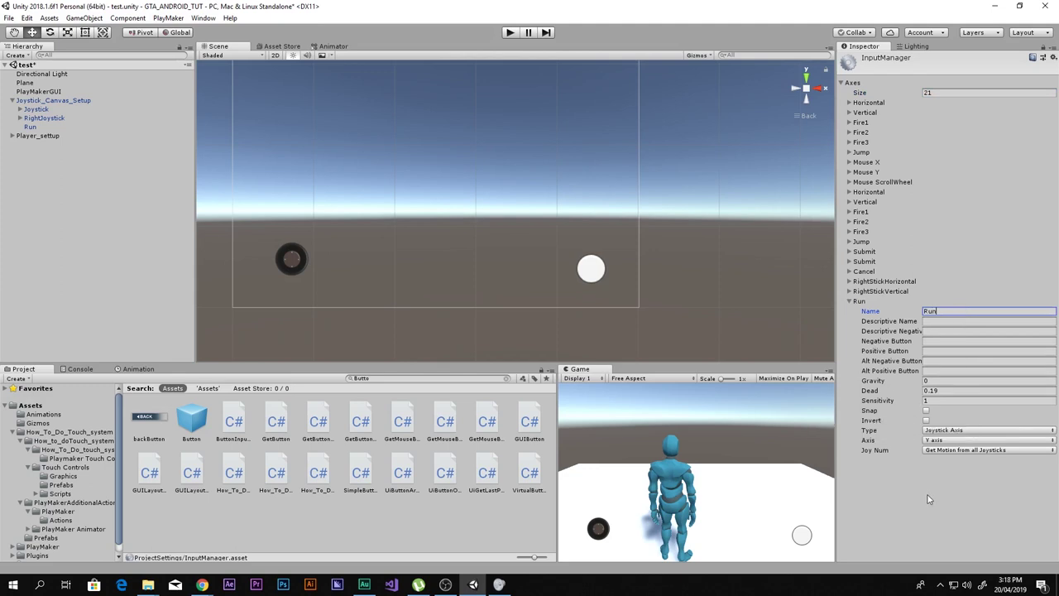
{"action": "left_click", "coordinate": [942, 431]}
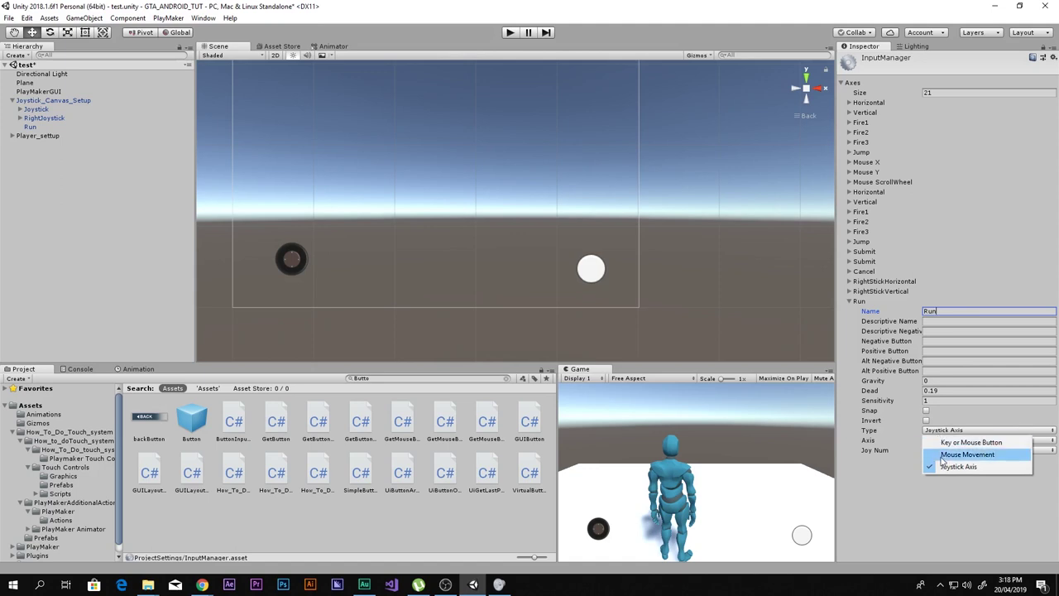
{"action": "left_click", "coordinate": [943, 466]}
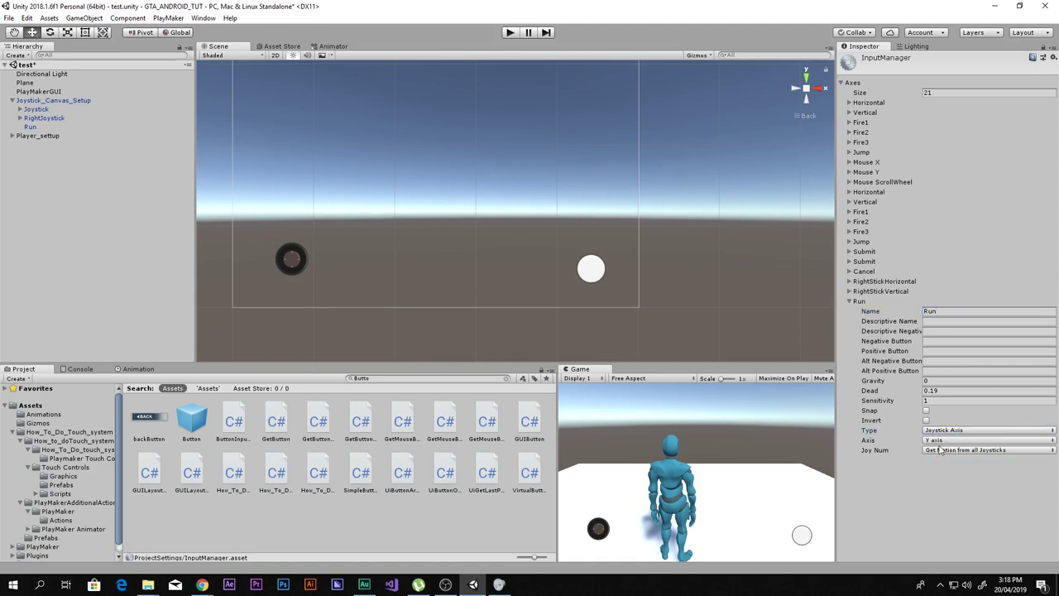
{"action": "left_click", "coordinate": [951, 431]}
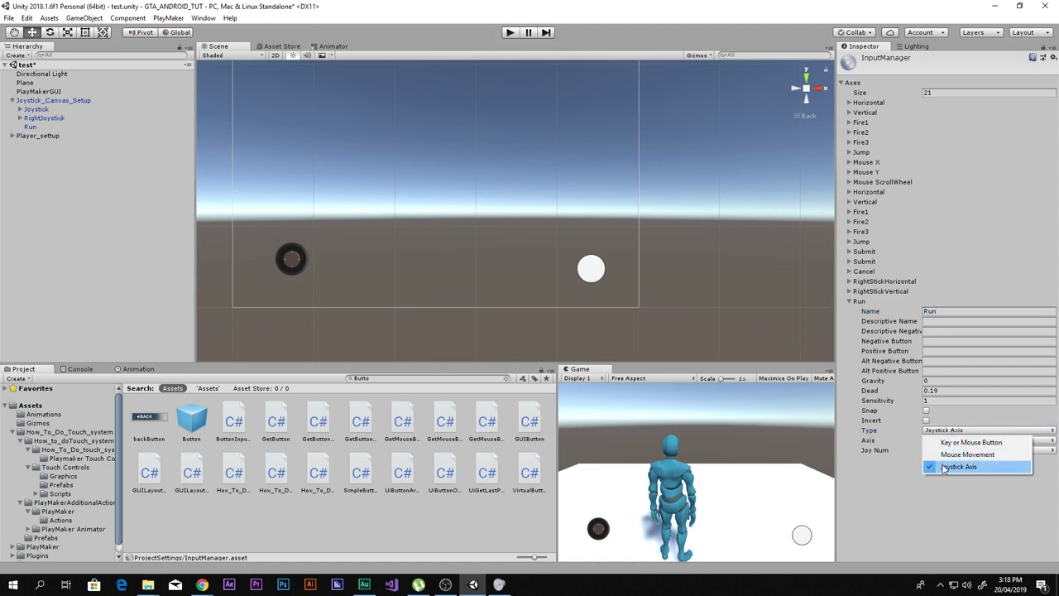
{"action": "left_click", "coordinate": [943, 468]}
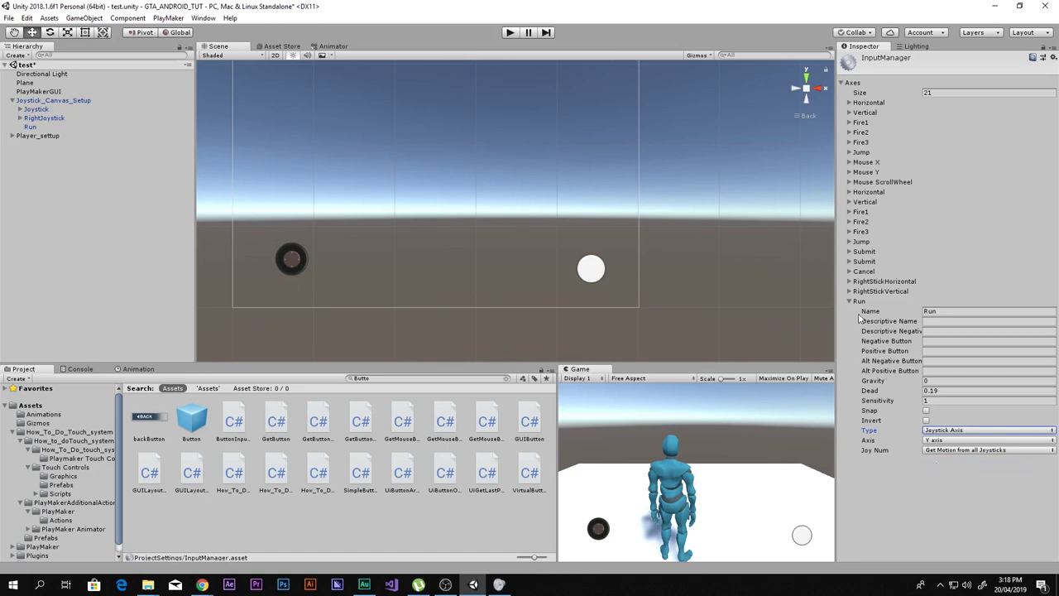
{"action": "left_click", "coordinate": [850, 242]}
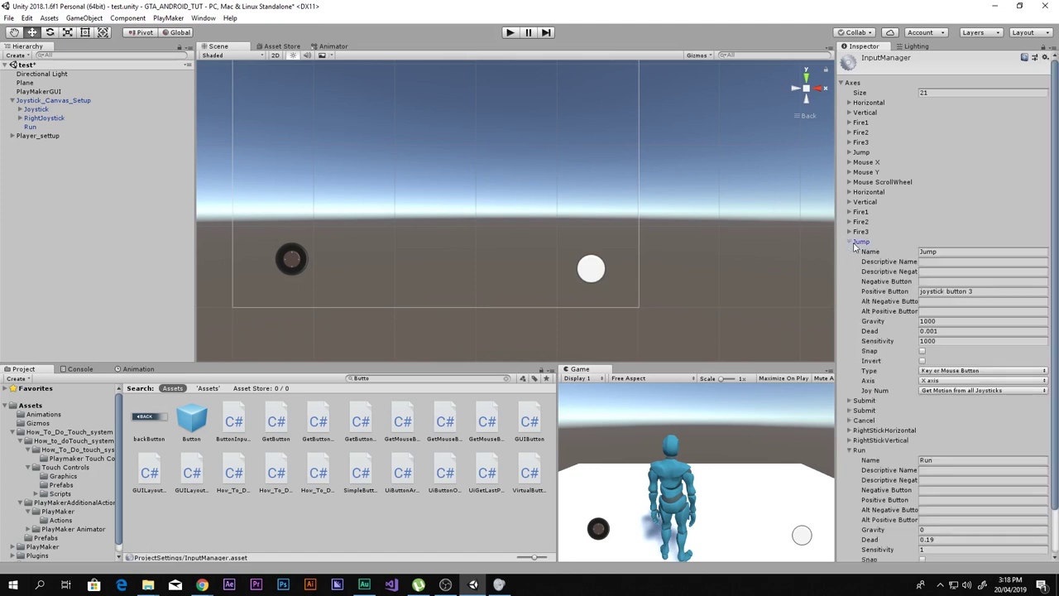
- Paste Jump's joystick button 3 into Run and set Gravity 1000, Dead 0.001, Sensitivity 1000
{"action": "left_click", "coordinate": [964, 291]}
{"action": "key", "text": "ctrl+c"}
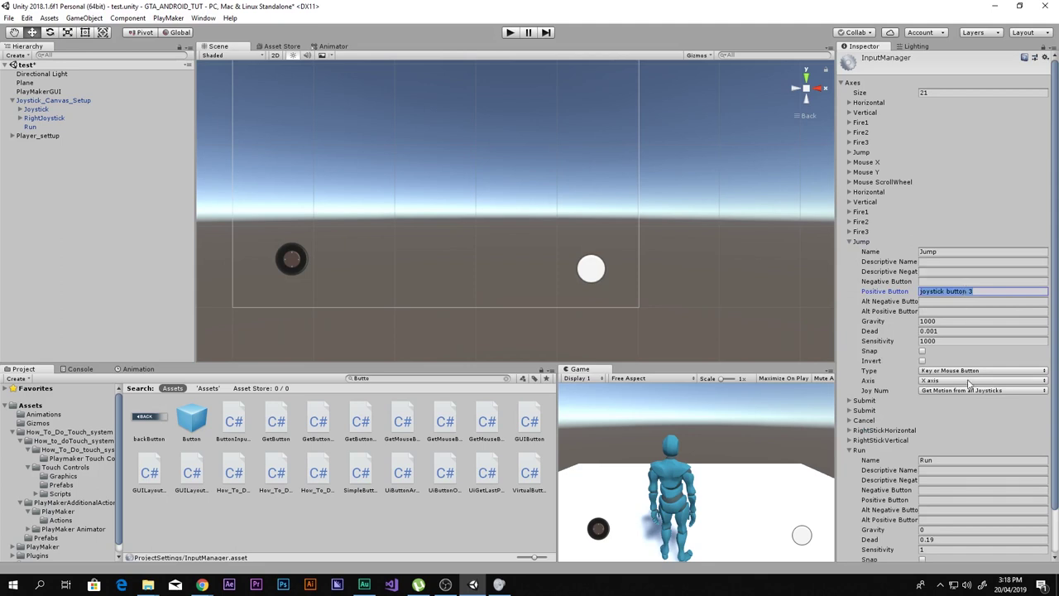
{"action": "scroll", "coordinate": [962, 290], "scroll_direction": "down", "scroll_amount": 3}
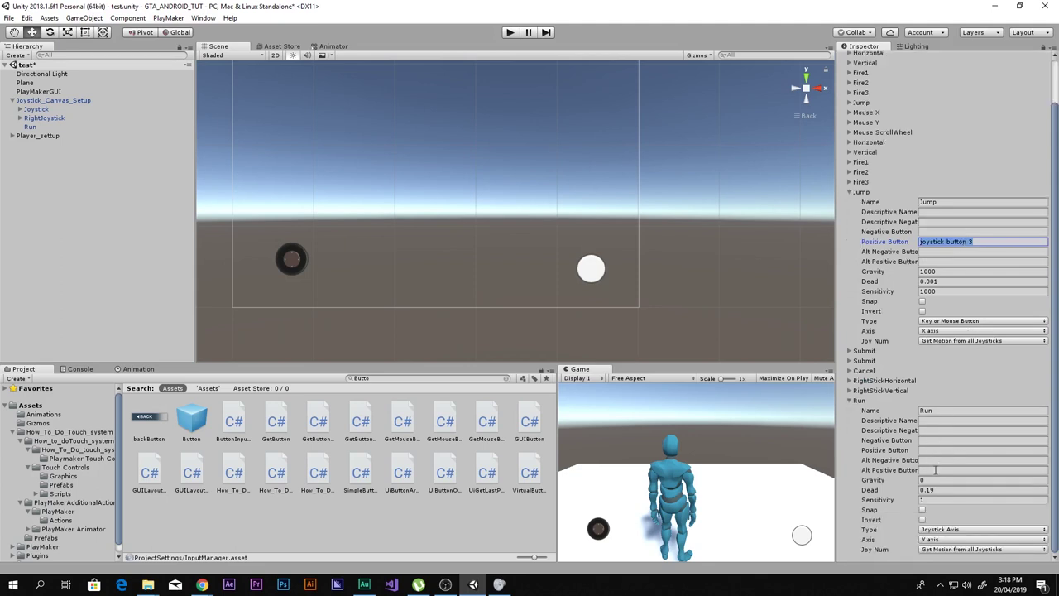
{"action": "left_click", "coordinate": [925, 451]}
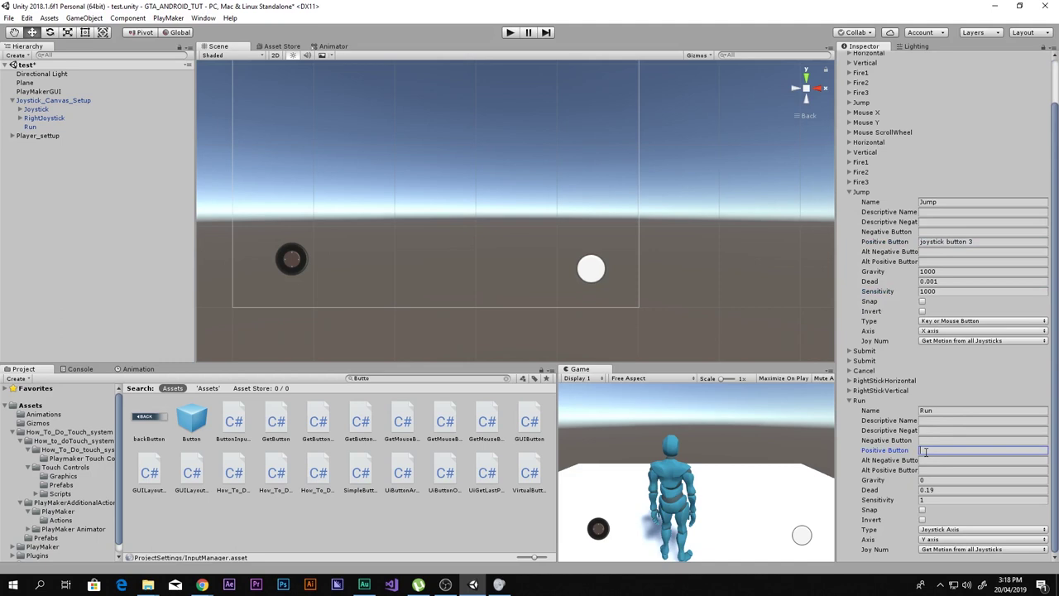
{"action": "key", "text": "ctrl+v"}
{"action": "left_click_drag", "start_coordinate": [980, 452], "coordinate": [885, 454]}
{"action": "left_click", "coordinate": [937, 479]}
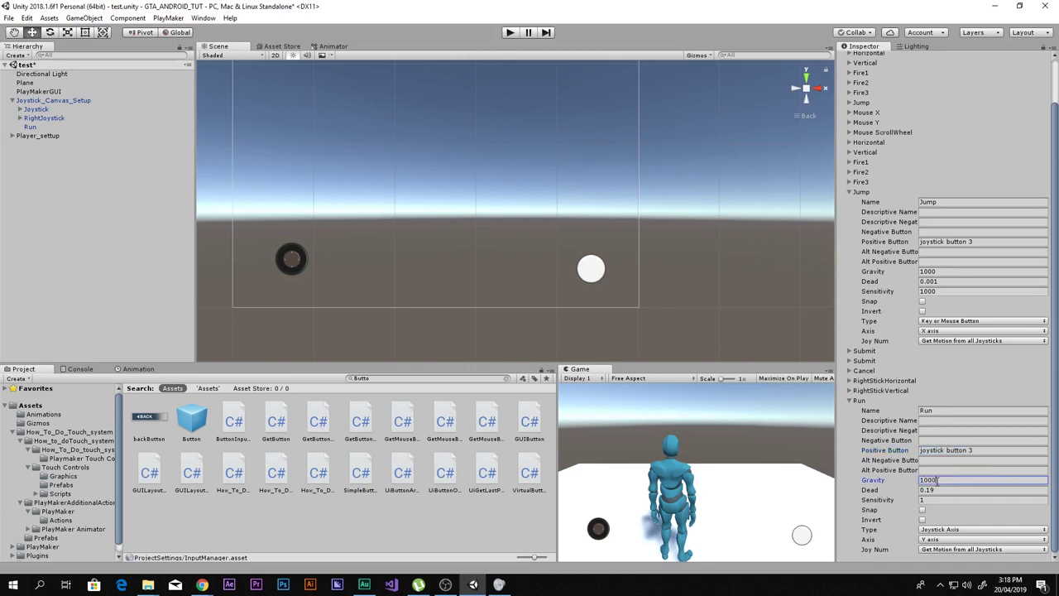
{"action": "left_click", "coordinate": [943, 489]}
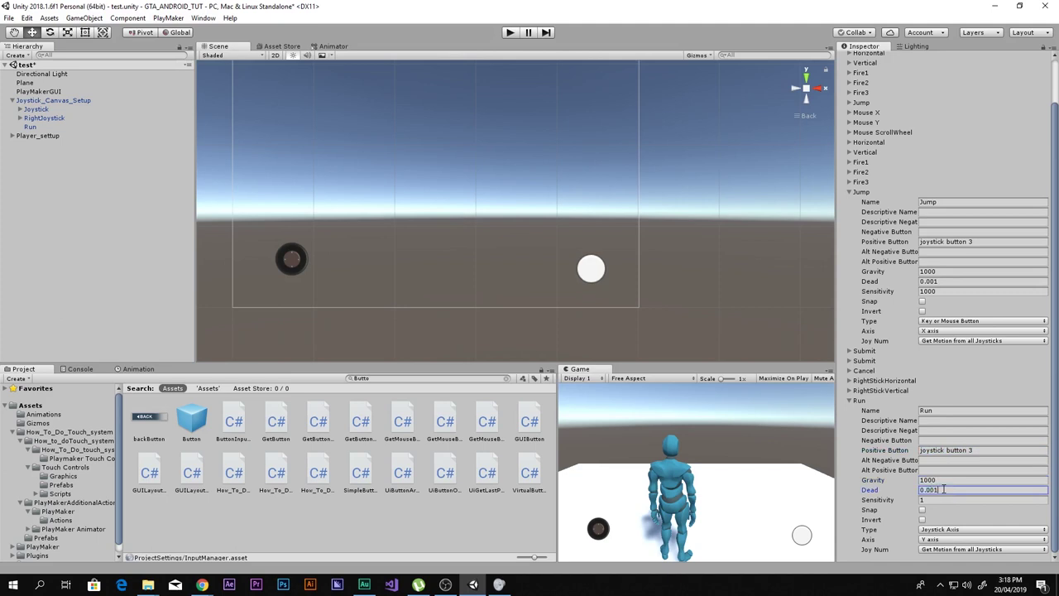
{"action": "left_click", "coordinate": [947, 499]}
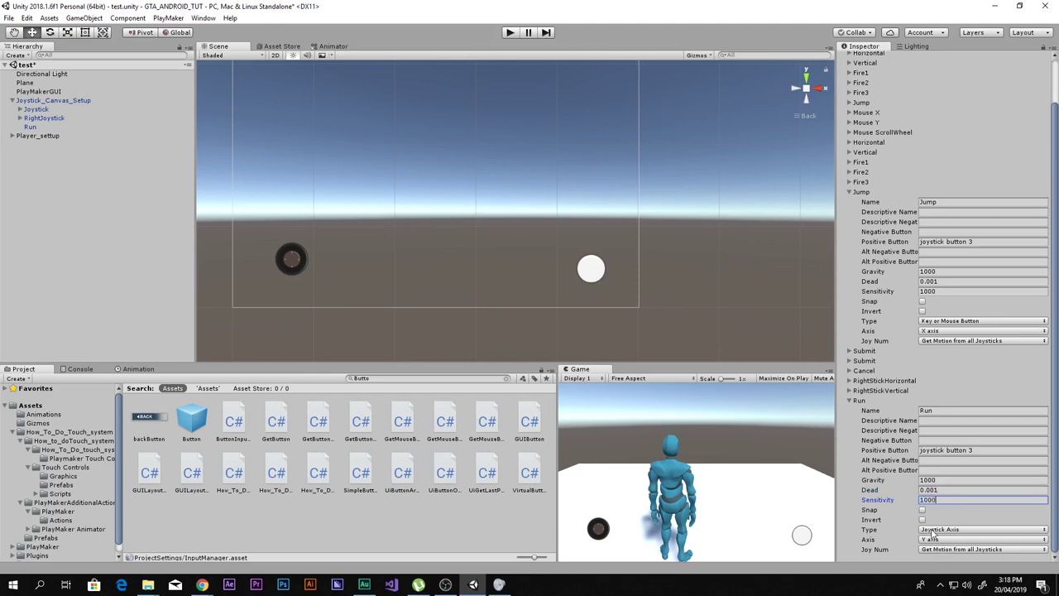
- Set the Run axis type to Key or Mouse Button with X axis
{"action": "left_click", "coordinate": [932, 530]}
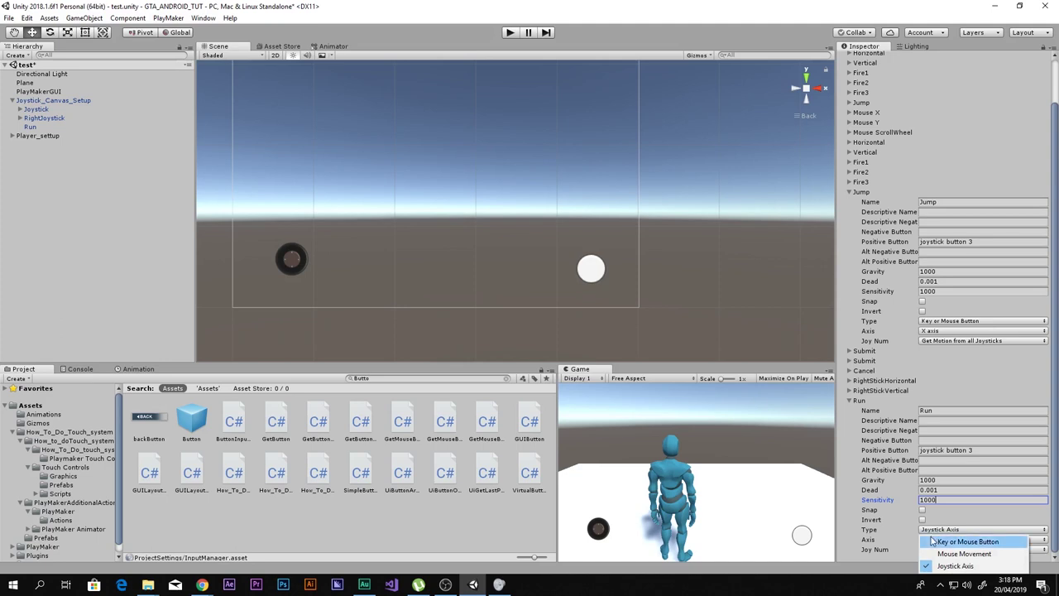
{"action": "left_click", "coordinate": [960, 542]}
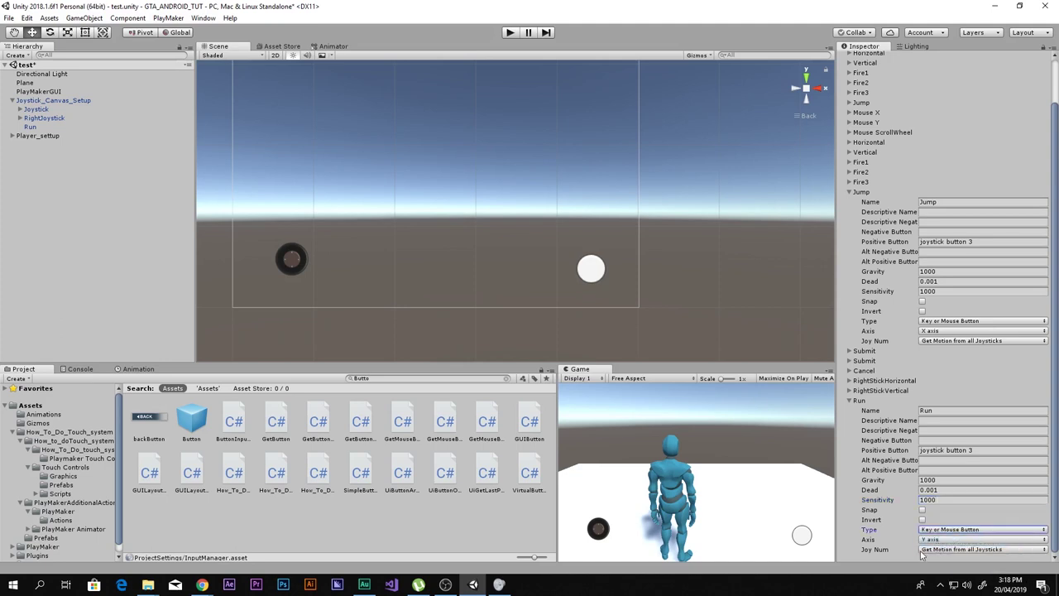
{"action": "left_click", "coordinate": [926, 539]}
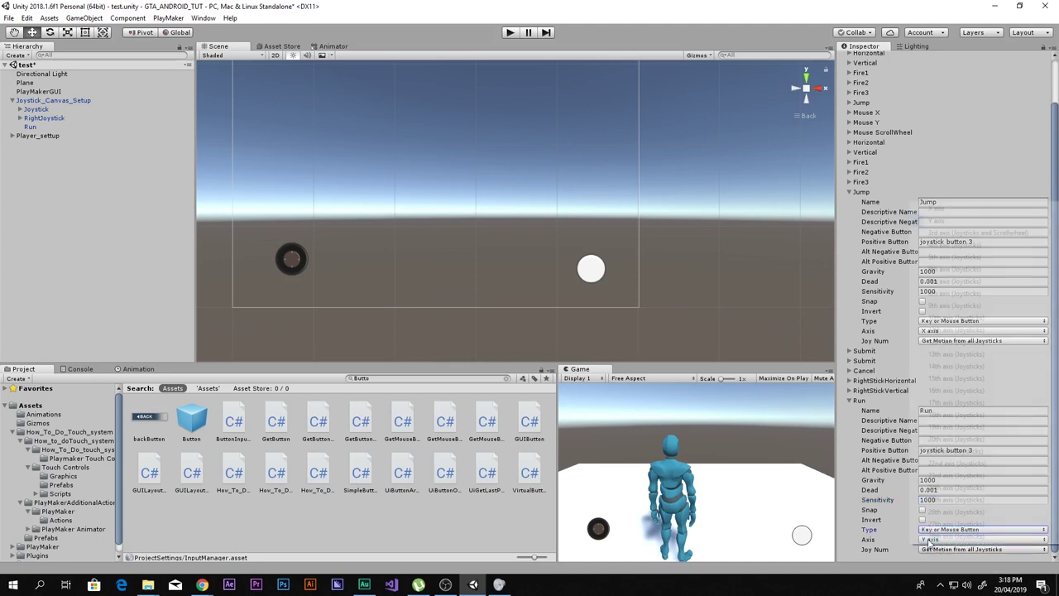
{"action": "left_click", "coordinate": [948, 212]}
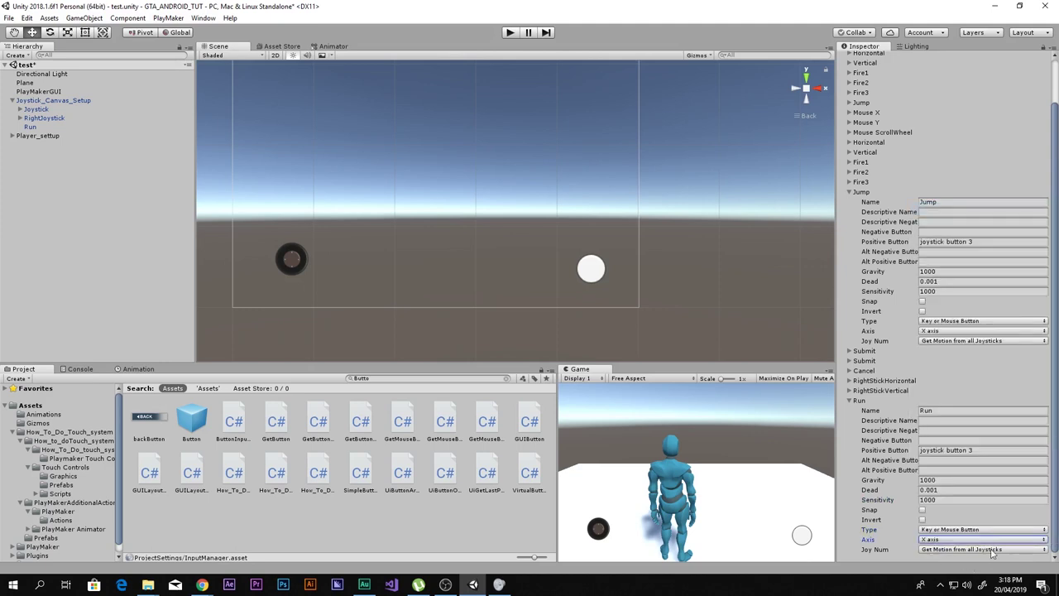
{"action": "left_click", "coordinate": [934, 411]}
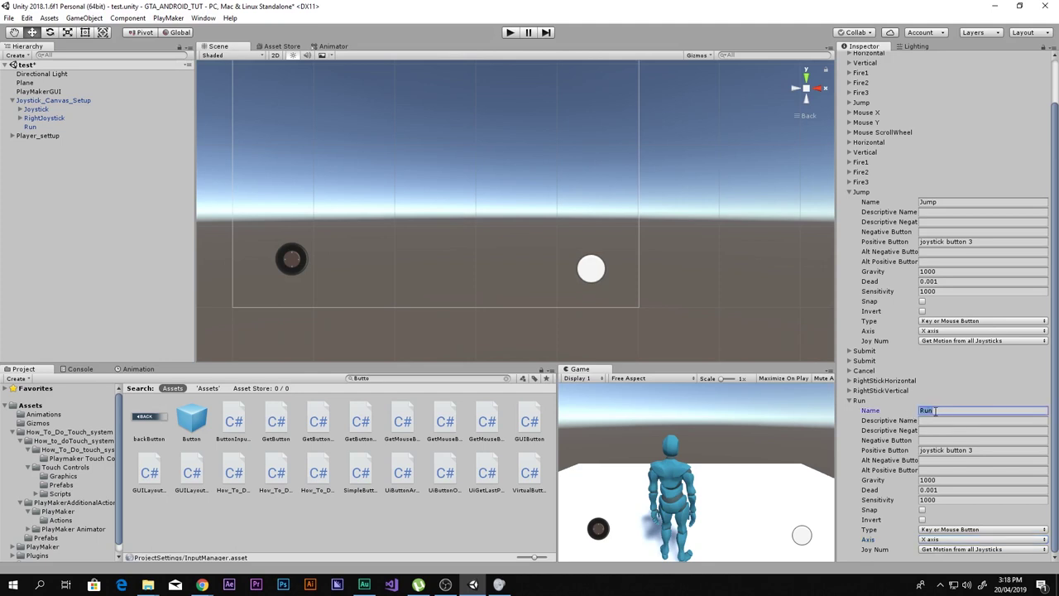
{"action": "left_click", "coordinate": [50, 127]}
- Reopen the Input Manager and verify Run's name, positive button, gravity, dead and sensitivity
{"action": "left_click", "coordinate": [935, 314]}
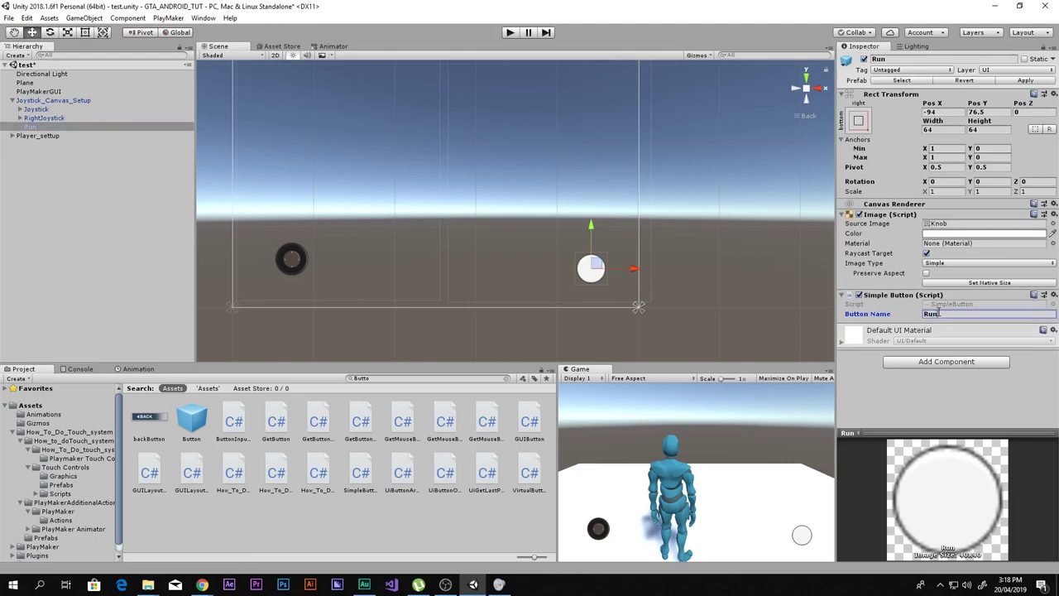
{"action": "left_click", "coordinate": [26, 18]}
{"action": "mouse_move", "coordinate": [158, 291]}
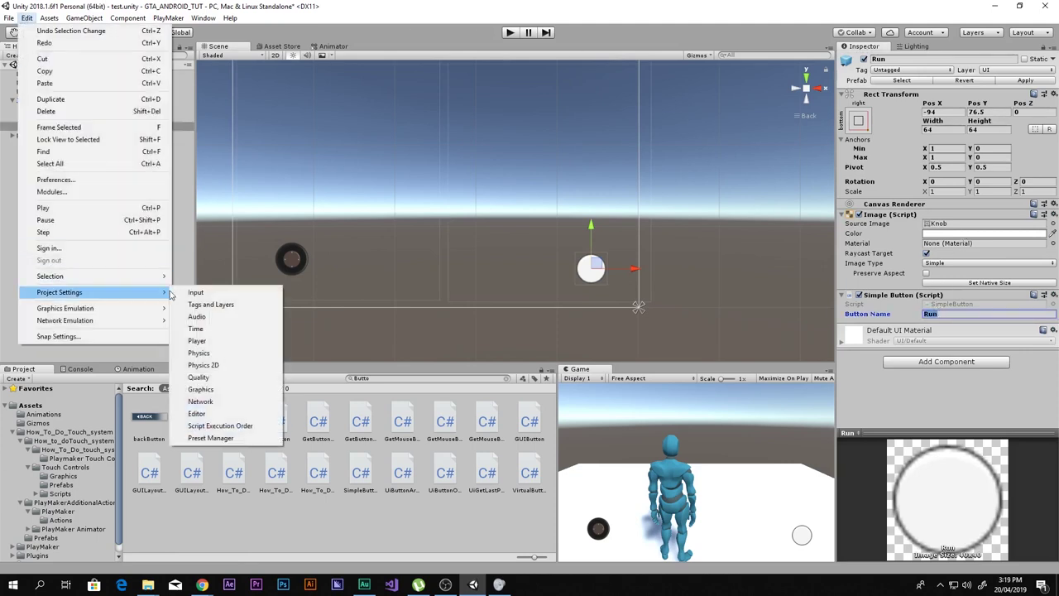
{"action": "left_click", "coordinate": [198, 291]}
{"action": "left_click", "coordinate": [861, 240]}
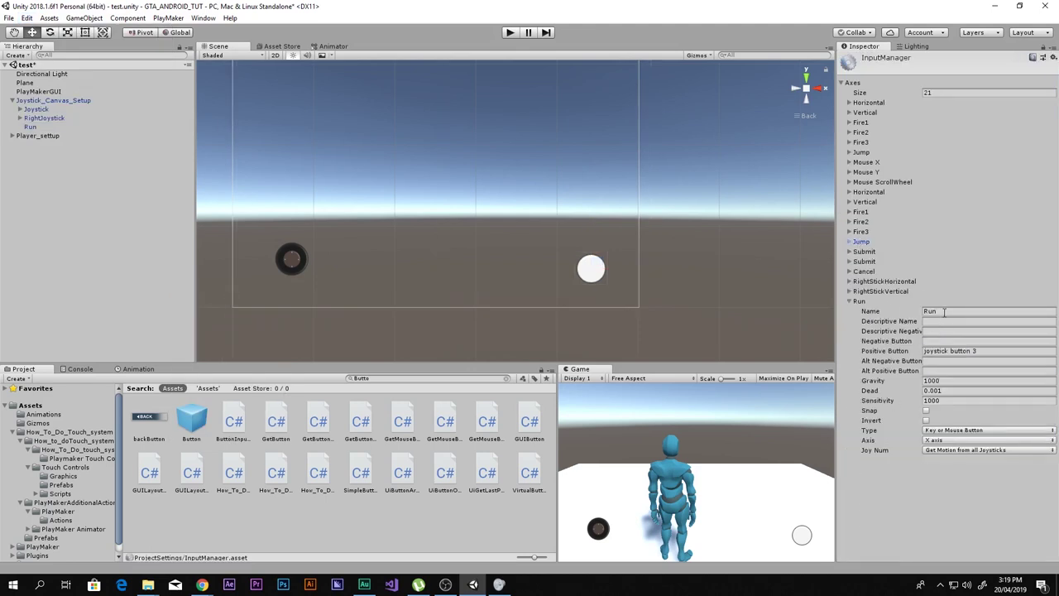
{"action": "left_click", "coordinate": [944, 311]}
{"action": "left_click", "coordinate": [997, 353]}
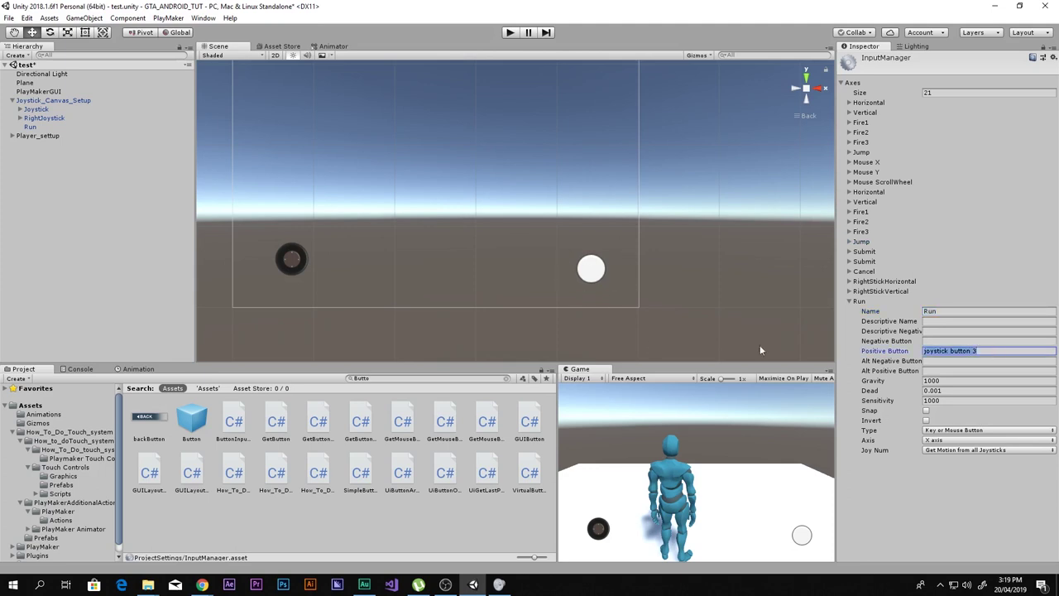
{"action": "left_click", "coordinate": [953, 381]}
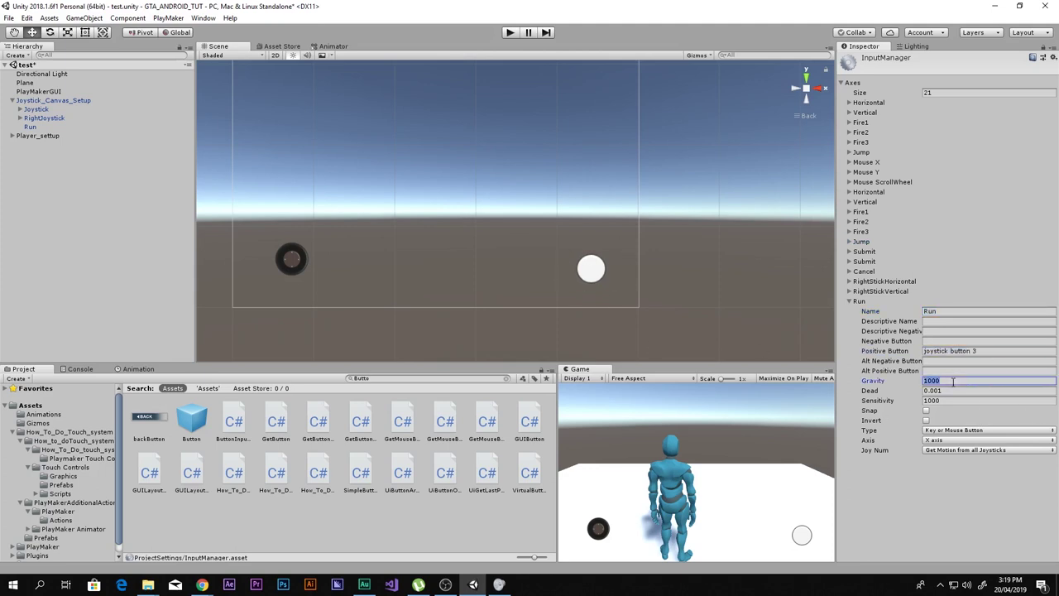
{"action": "left_click", "coordinate": [949, 392]}
{"action": "left_click", "coordinate": [950, 401]}
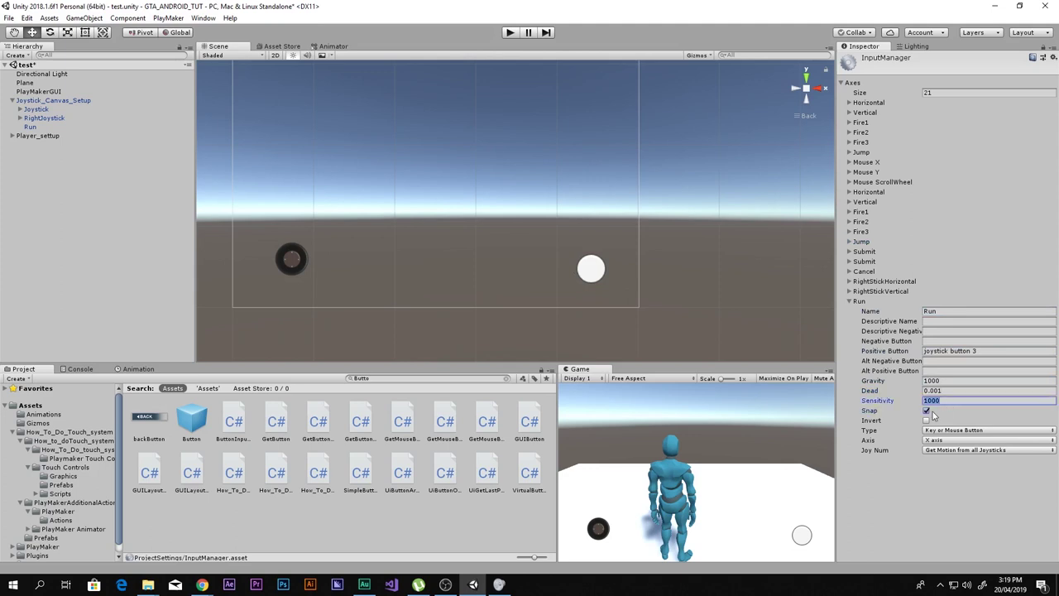
- Leave Snap off on the Run axis, collapse the axes, and expand Player_settup
{"action": "left_click", "coordinate": [926, 411]}
{"action": "left_click", "coordinate": [927, 411]}
{"action": "left_click", "coordinate": [947, 401]}
{"action": "left_click", "coordinate": [860, 301]}
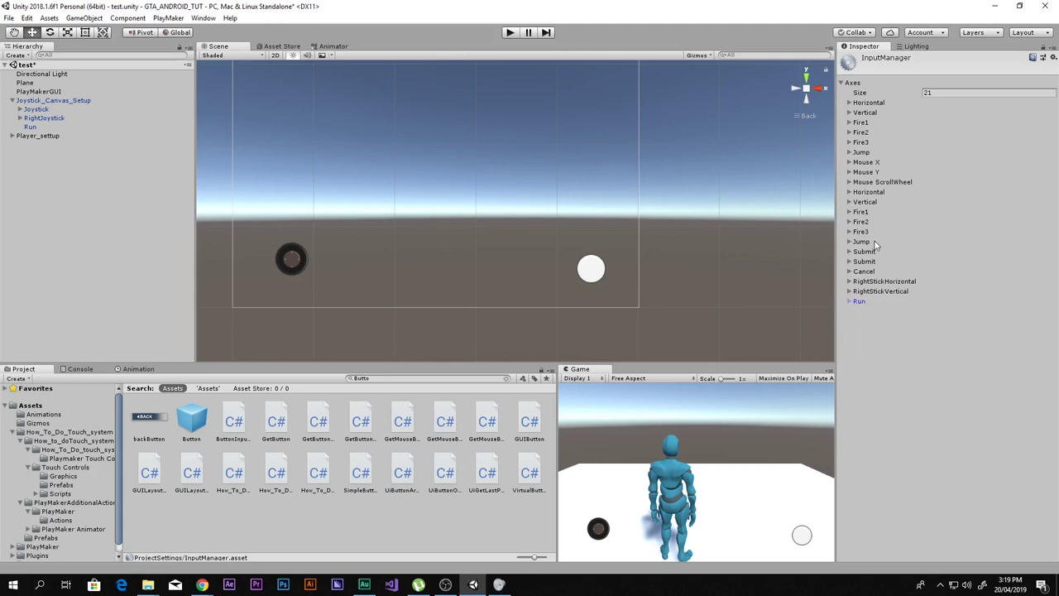
{"action": "left_click", "coordinate": [872, 242]}
{"action": "left_click", "coordinate": [874, 243]}
{"action": "left_click", "coordinate": [95, 127]}
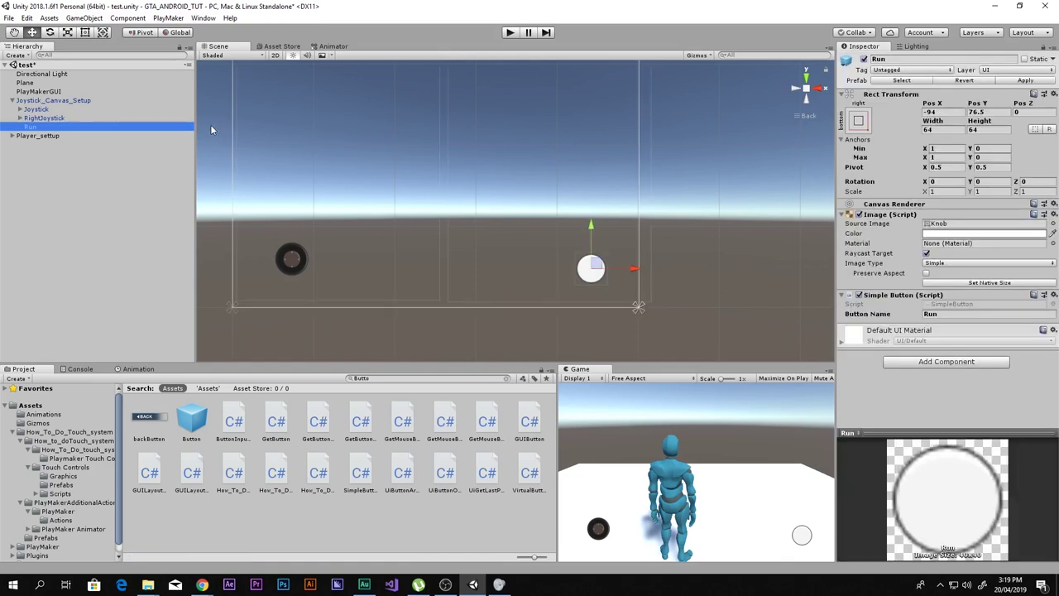
{"action": "left_click", "coordinate": [12, 136]}
- Select Player and open its Player_movement FSM in the PlayMaker editor
{"action": "left_click", "coordinate": [35, 154]}
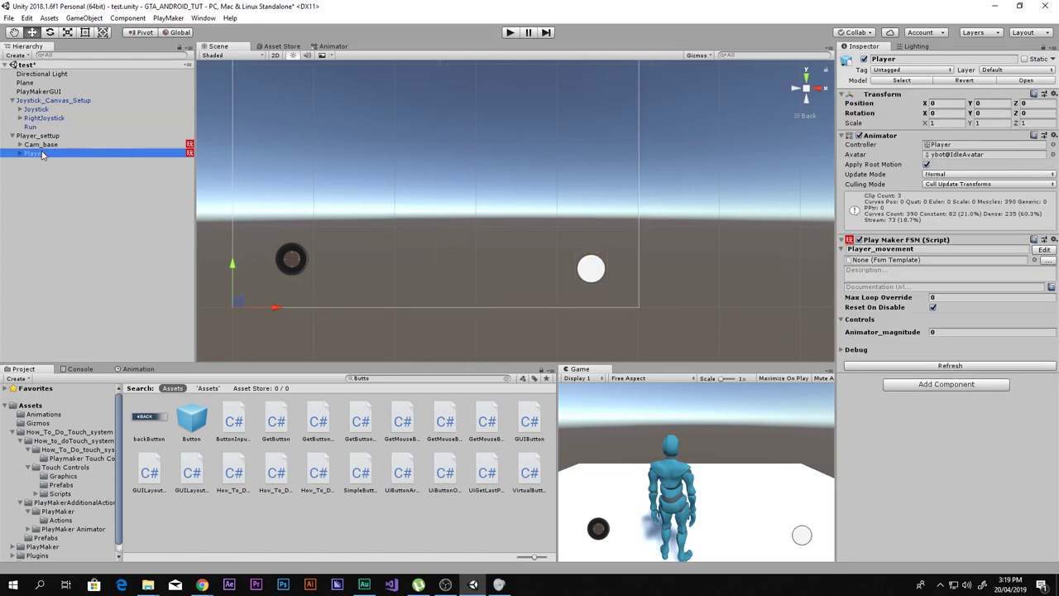
{"action": "left_click", "coordinate": [1044, 249]}
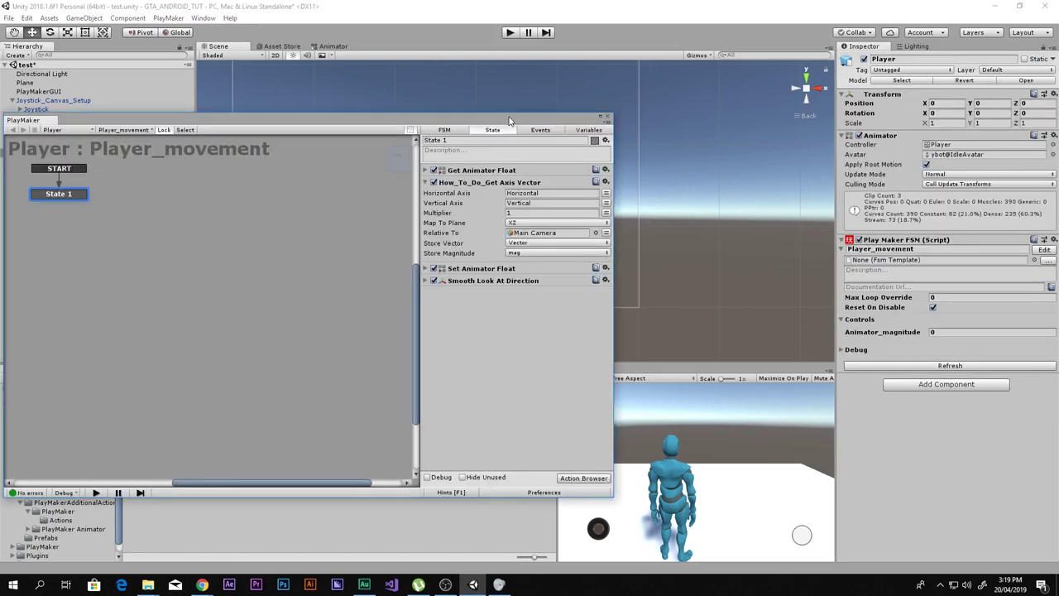
{"action": "left_click_drag", "start_coordinate": [120, 118], "coordinate": [410, 96]}
{"action": "middle_click_drag", "start_coordinate": [443, 203], "coordinate": [531, 263]}
{"action": "left_click", "coordinate": [710, 171]}
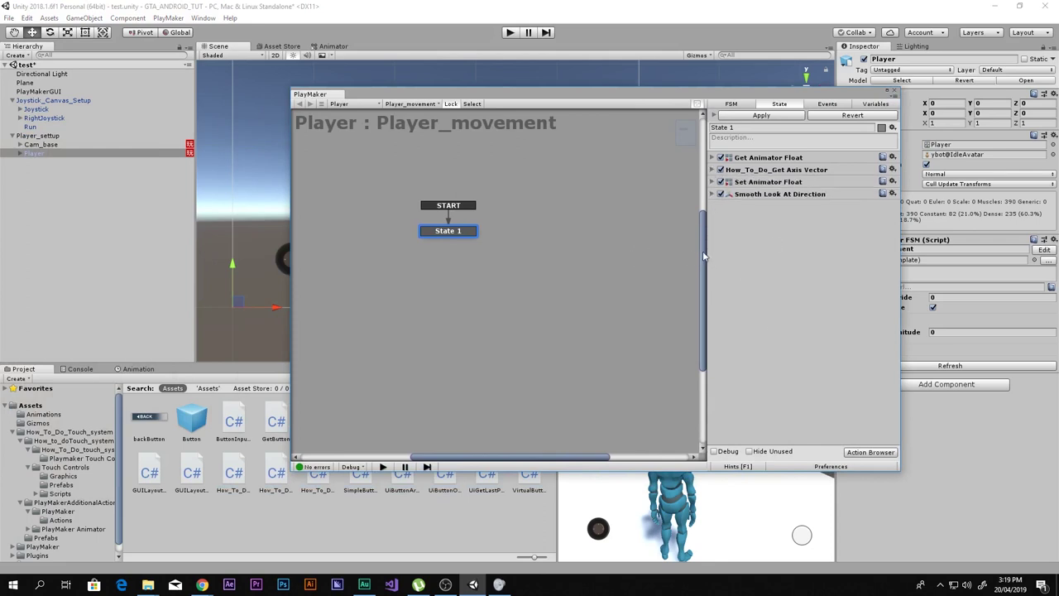
{"action": "left_click_drag", "start_coordinate": [772, 91], "coordinate": [742, 40]}
- Add the How_To_Do Get Button Down action to State 1 from an Action Browser search for 'how'
{"action": "double_click", "coordinate": [738, 196]}
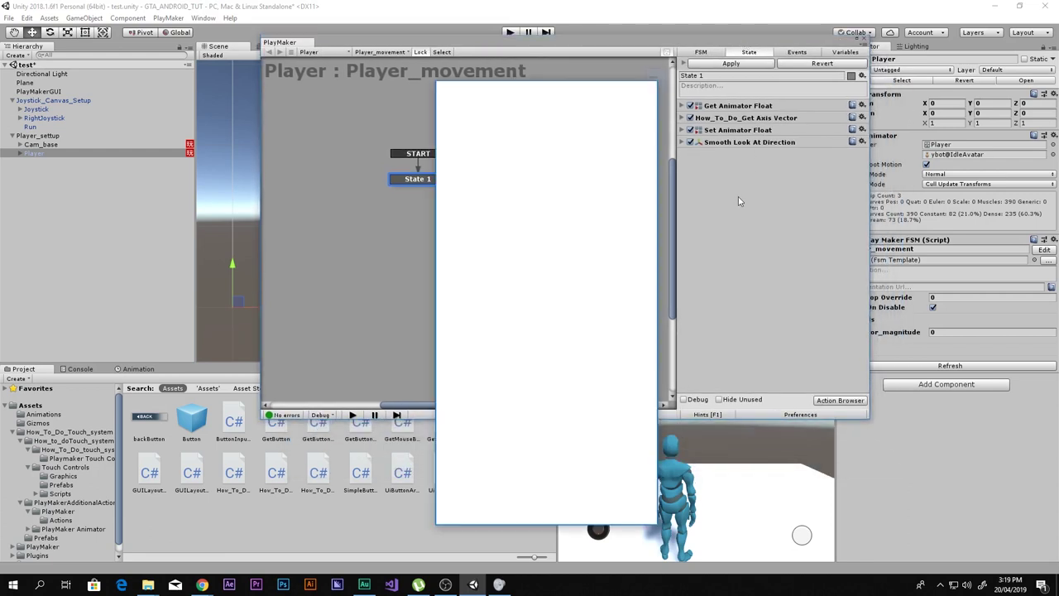
{"action": "type", "text": "how to"}
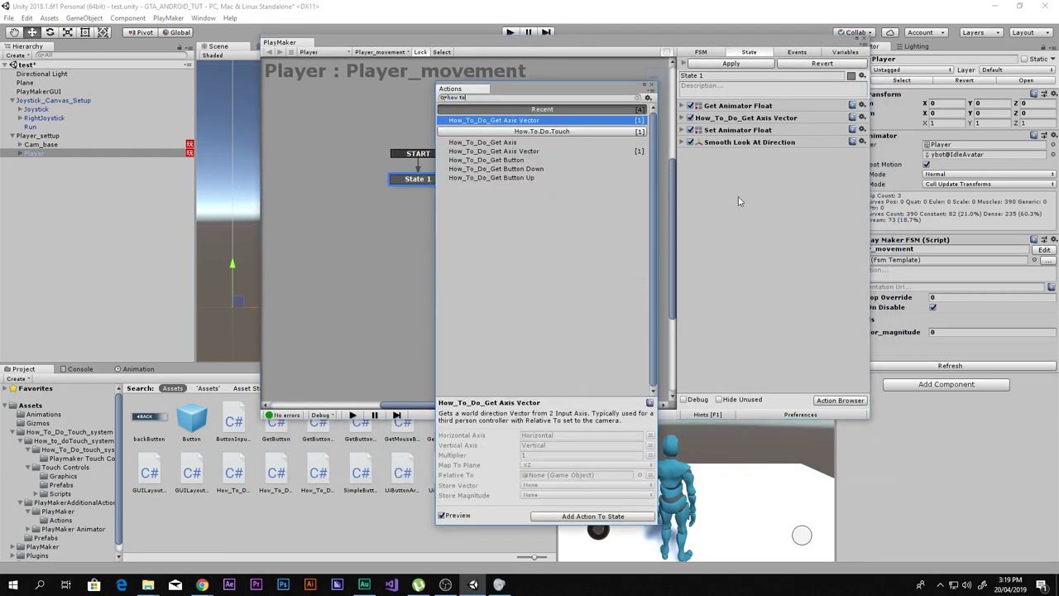
{"action": "left_click", "coordinate": [499, 169]}
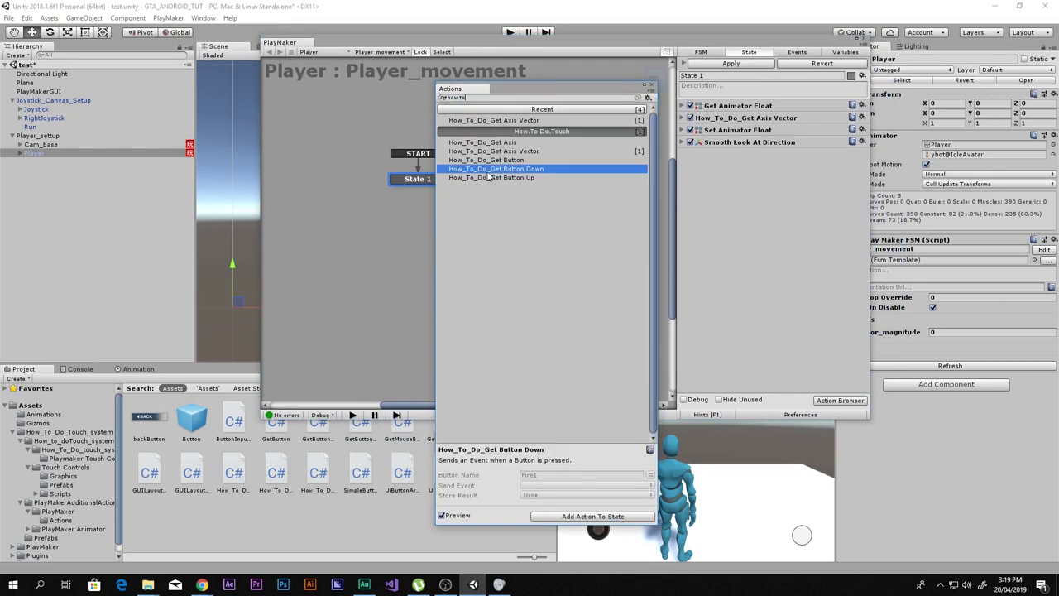
{"action": "double_click", "coordinate": [496, 171]}
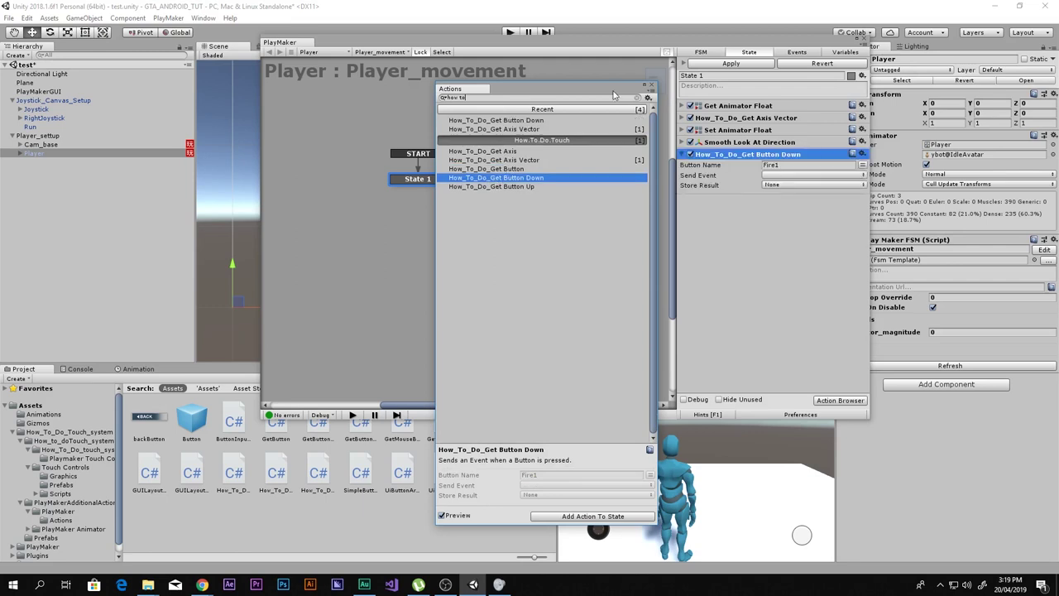
{"action": "left_click", "coordinate": [650, 85]}
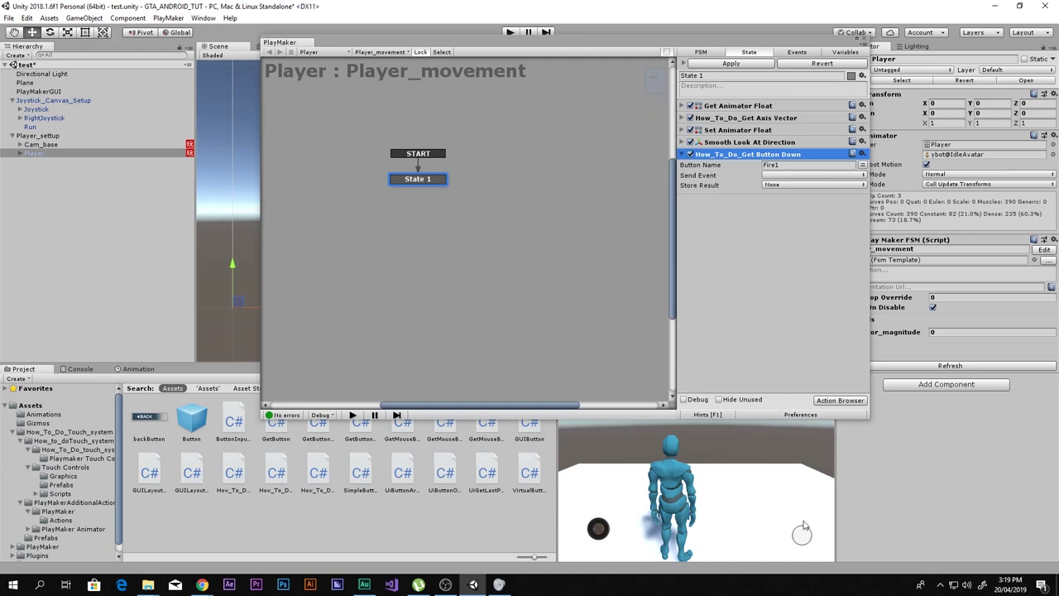
- Change Get Button Down's Button Name from Fire1 to Run and browse its event choices
{"action": "left_click", "coordinate": [807, 165]}
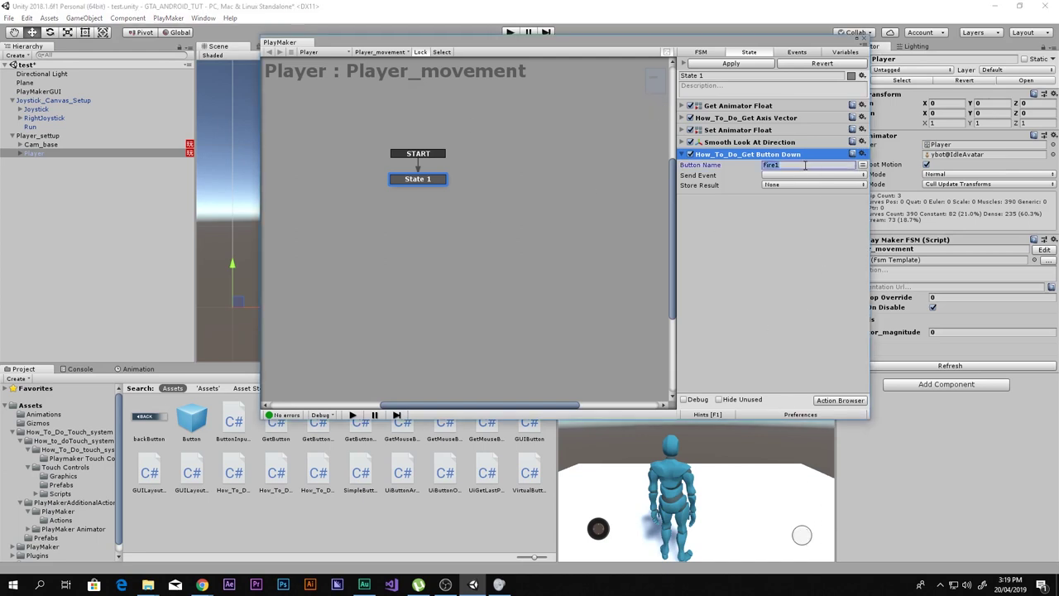
{"action": "type", "text": "Run"}
{"action": "left_click", "coordinate": [774, 176]}
{"action": "left_click", "coordinate": [800, 243]}
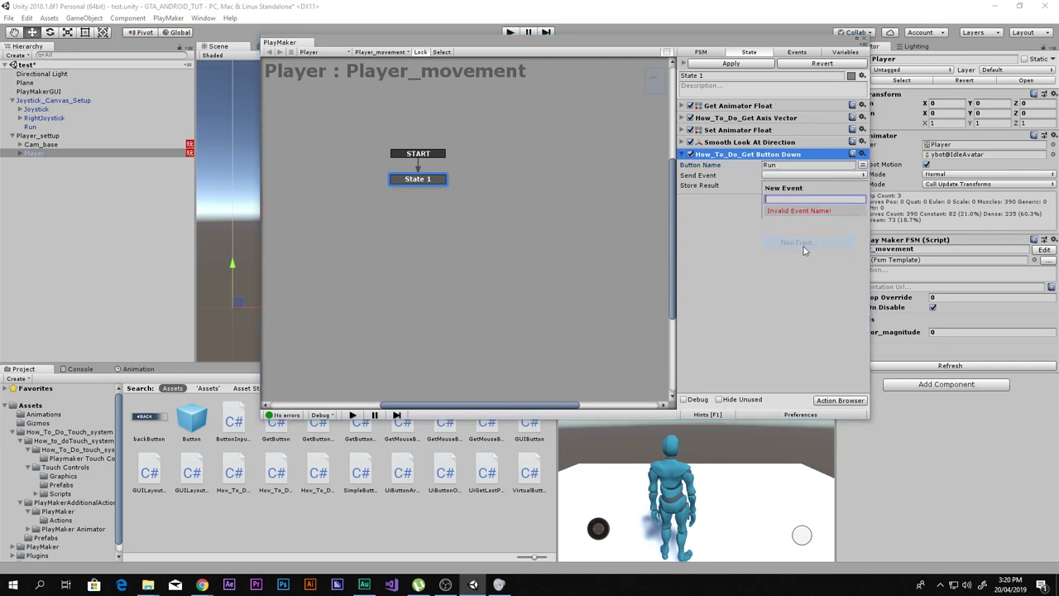
{"action": "key", "text": "Escape"}
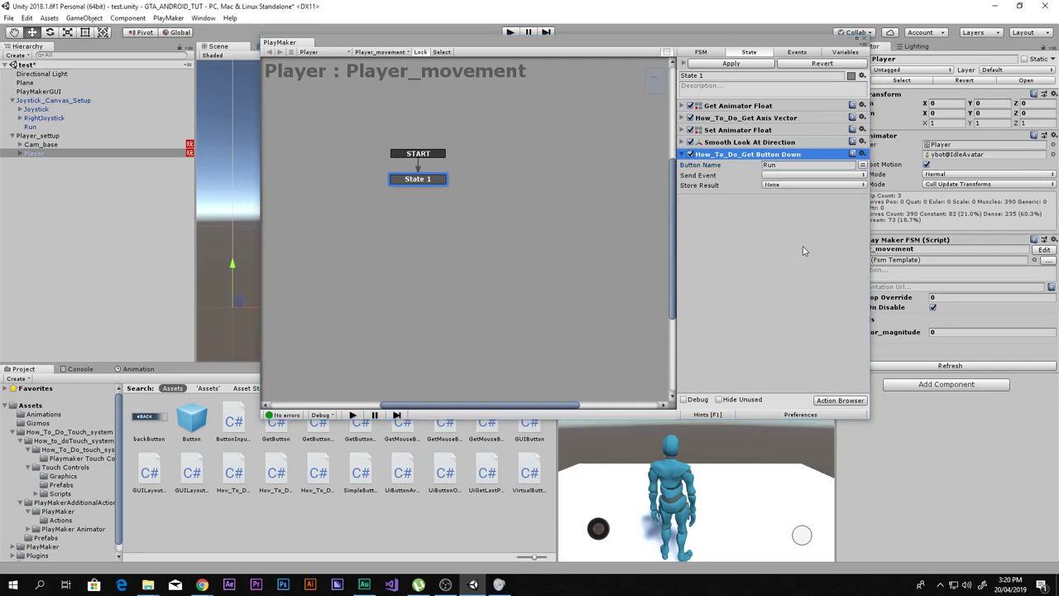
- Add a Run transition to State 1, deleting the duplicate one
{"action": "right_click", "coordinate": [426, 183]}
{"action": "mouse_move", "coordinate": [453, 185]}
{"action": "left_click", "coordinate": [571, 187]}
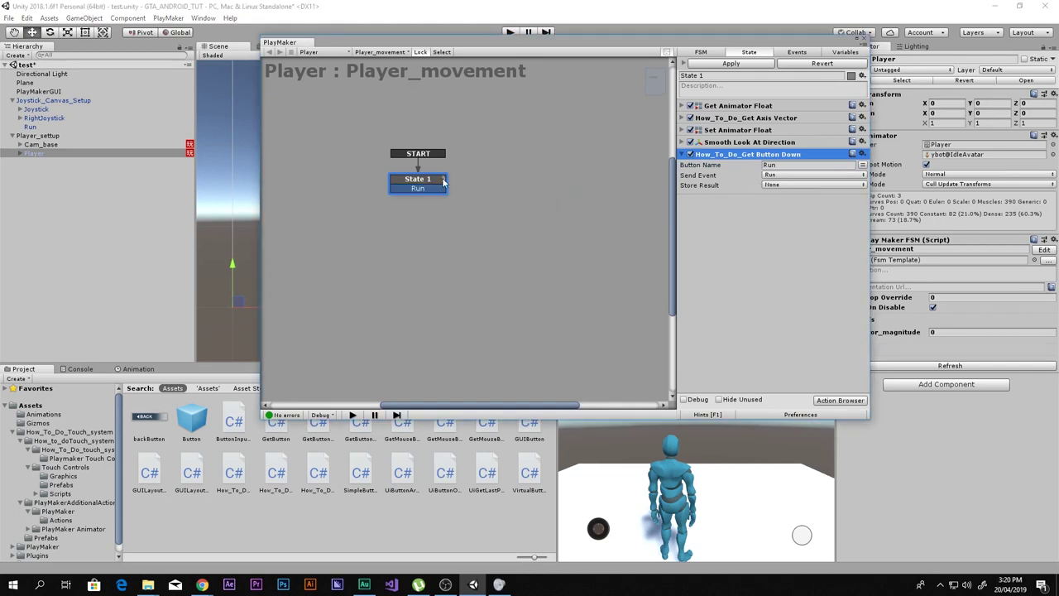
{"action": "left_click_drag", "start_coordinate": [443, 184], "coordinate": [464, 186]}
{"action": "right_click", "coordinate": [419, 184]}
{"action": "mouse_move", "coordinate": [455, 187]}
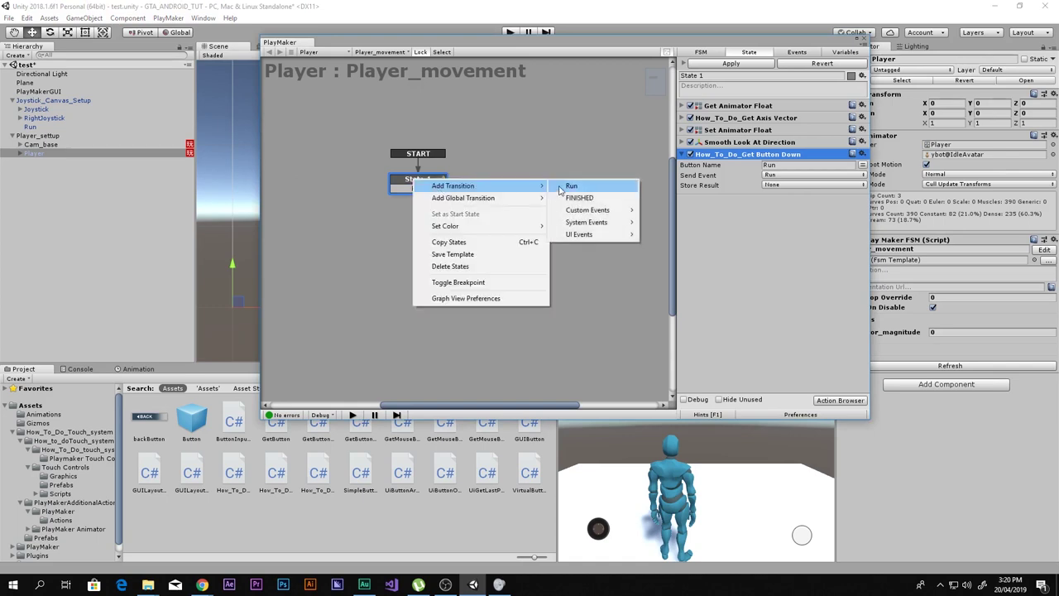
{"action": "left_click", "coordinate": [573, 186]}
{"action": "key", "text": "Delete"}
- Create State 2 on the canvas, delete the extra states, and place it beside State 1
{"action": "middle_click_drag", "start_coordinate": [498, 192], "coordinate": [425, 210]}
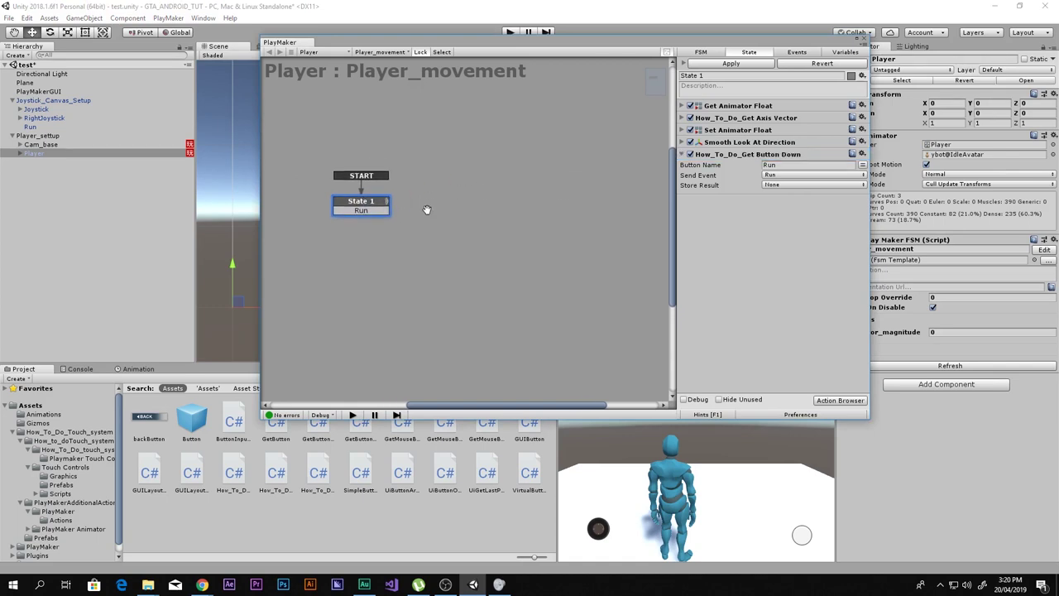
{"action": "left_click", "coordinate": [506, 211], "text": "ctrl"}
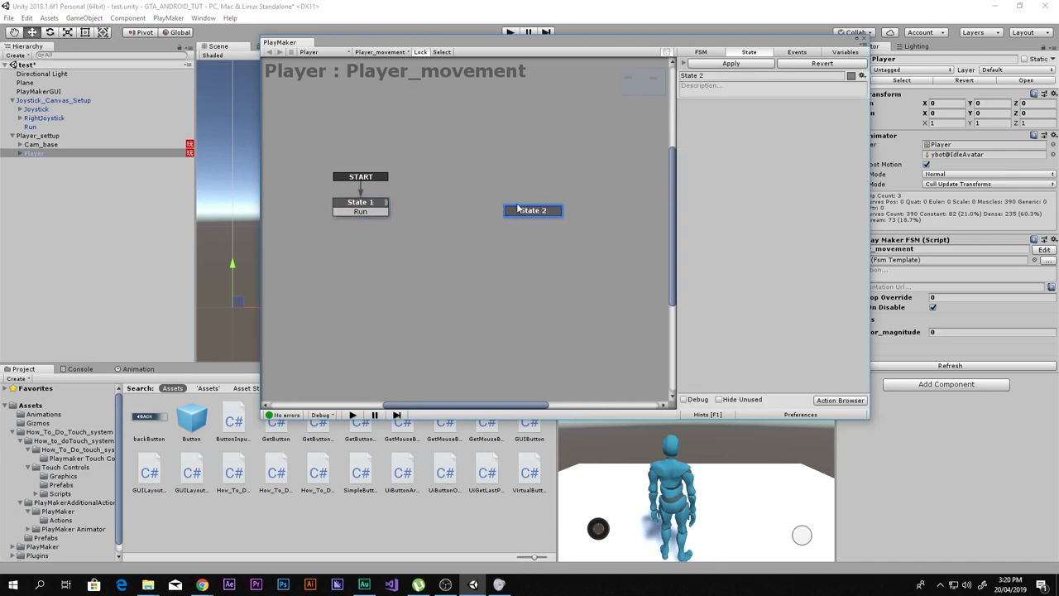
{"action": "right_click", "coordinate": [473, 172]}
{"action": "left_click", "coordinate": [481, 175]}
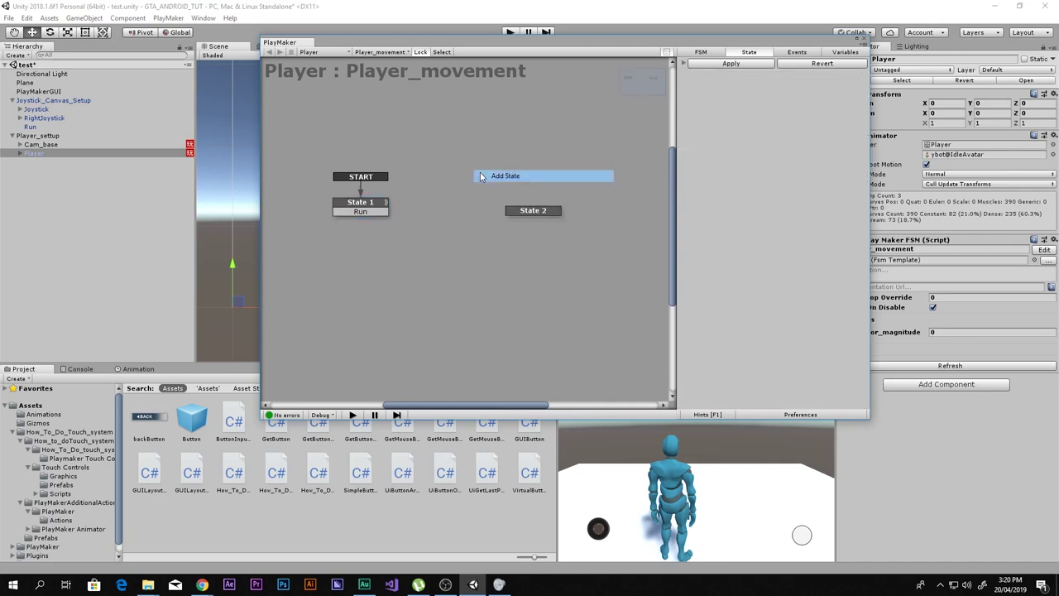
{"action": "key", "text": "Delete"}
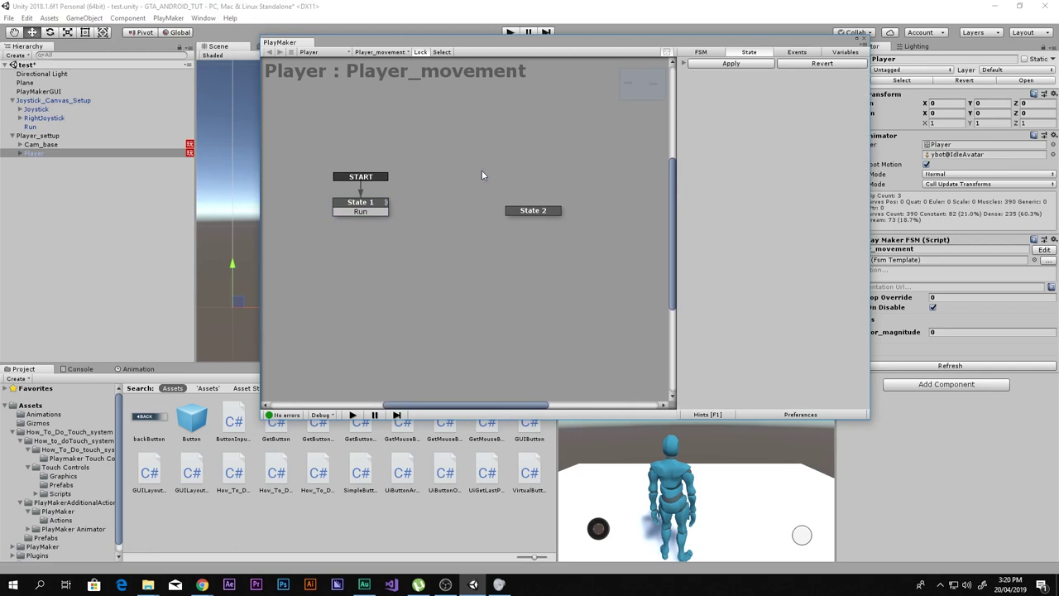
{"action": "left_click", "coordinate": [482, 176], "text": "ctrl"}
{"action": "key", "text": "Delete"}
{"action": "left_click_drag", "start_coordinate": [518, 213], "coordinate": [460, 210]}
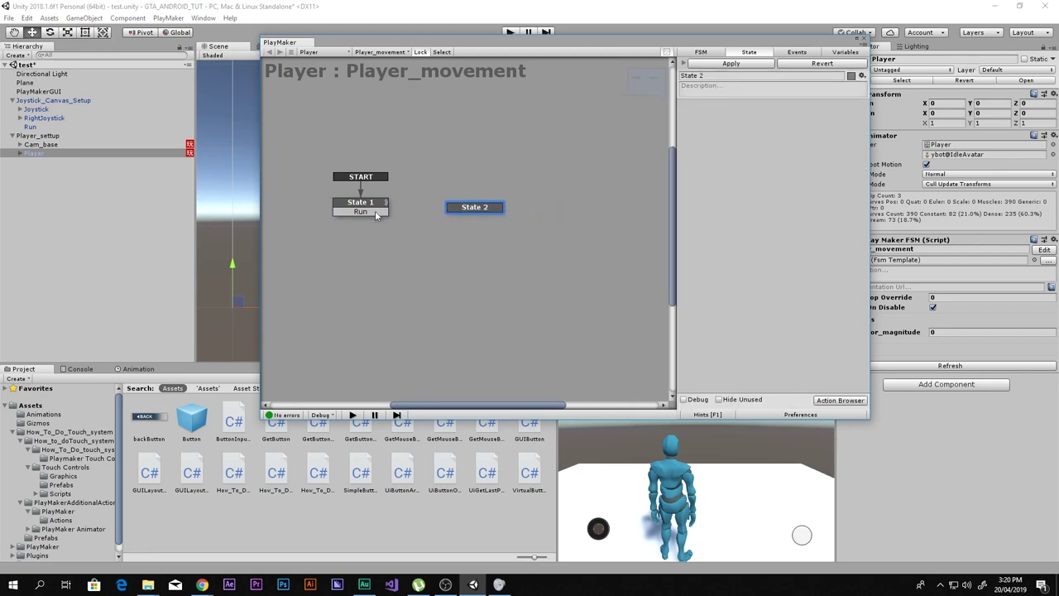
- Connect State 1's Run transition to State 2 and start play mode
{"action": "left_click_drag", "start_coordinate": [376, 213], "coordinate": [461, 212]}
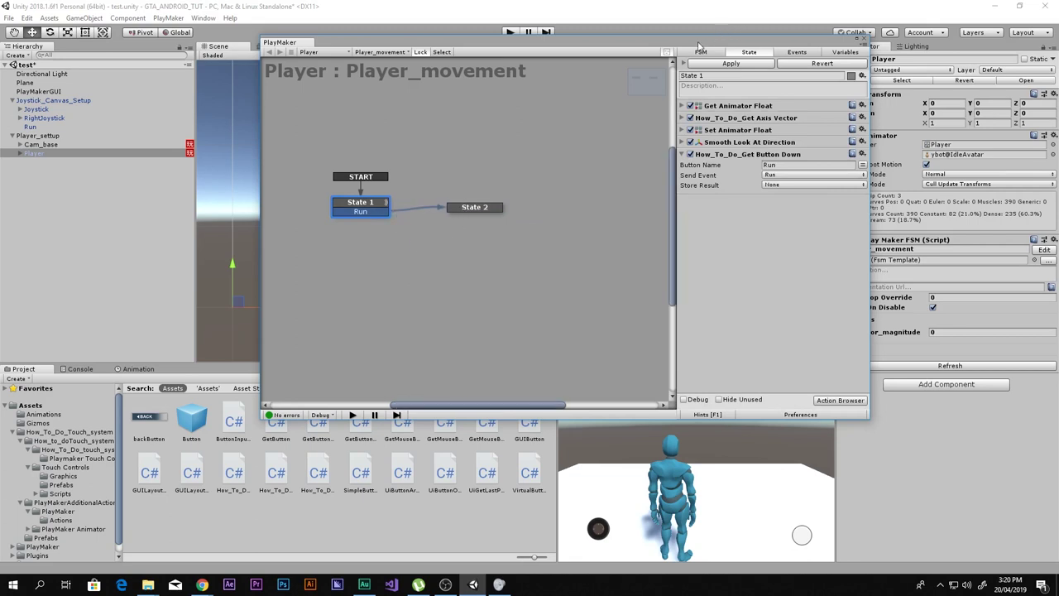
{"action": "left_click_drag", "start_coordinate": [698, 47], "coordinate": [688, 65]}
{"action": "left_click", "coordinate": [510, 33]}
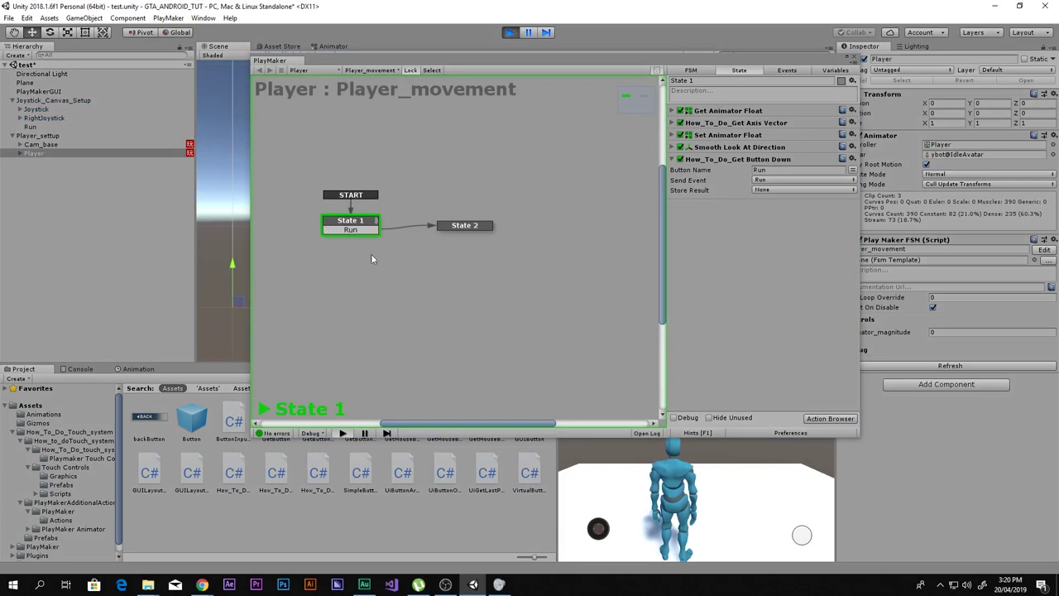
- Stop the play test and add a Get Button Up action to State 2
{"action": "left_click", "coordinate": [802, 537]}
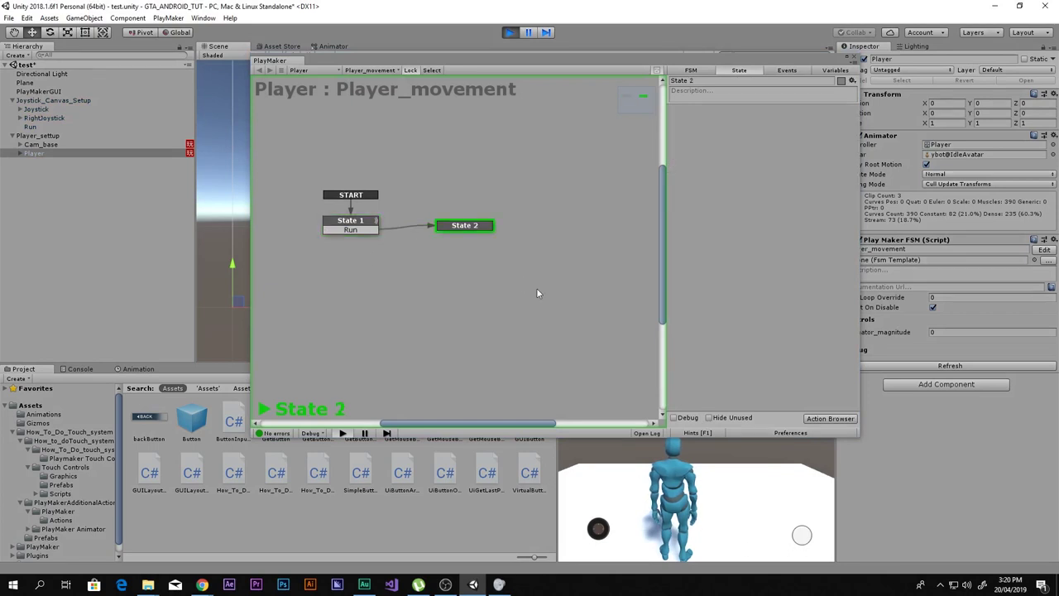
{"action": "left_click", "coordinate": [509, 33]}
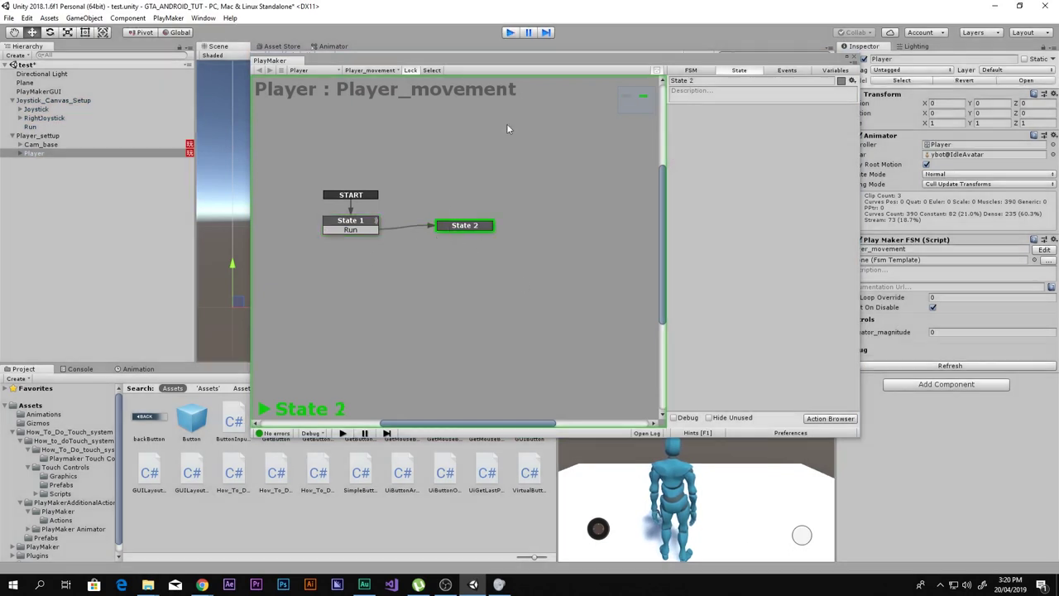
{"action": "left_click", "coordinate": [374, 232]}
{"action": "left_click", "coordinate": [438, 227]}
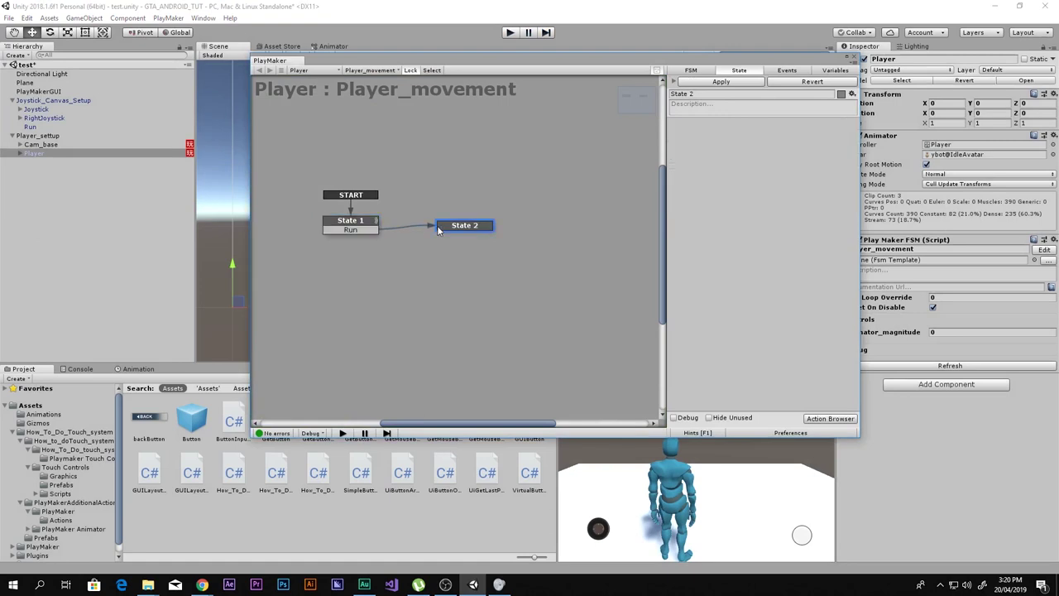
{"action": "double_click", "coordinate": [789, 244]}
{"action": "double_click", "coordinate": [492, 195]}
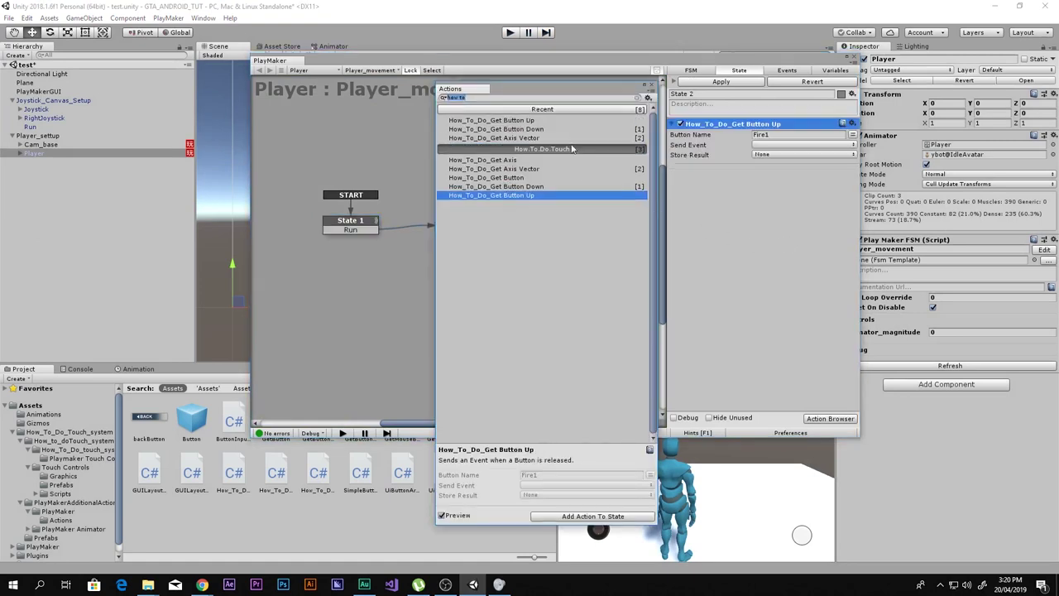
{"action": "left_click", "coordinate": [651, 85]}
- Set Button Name to Run, send a new Idel event, and link Idel back to State 1
{"action": "left_click", "coordinate": [781, 134]}
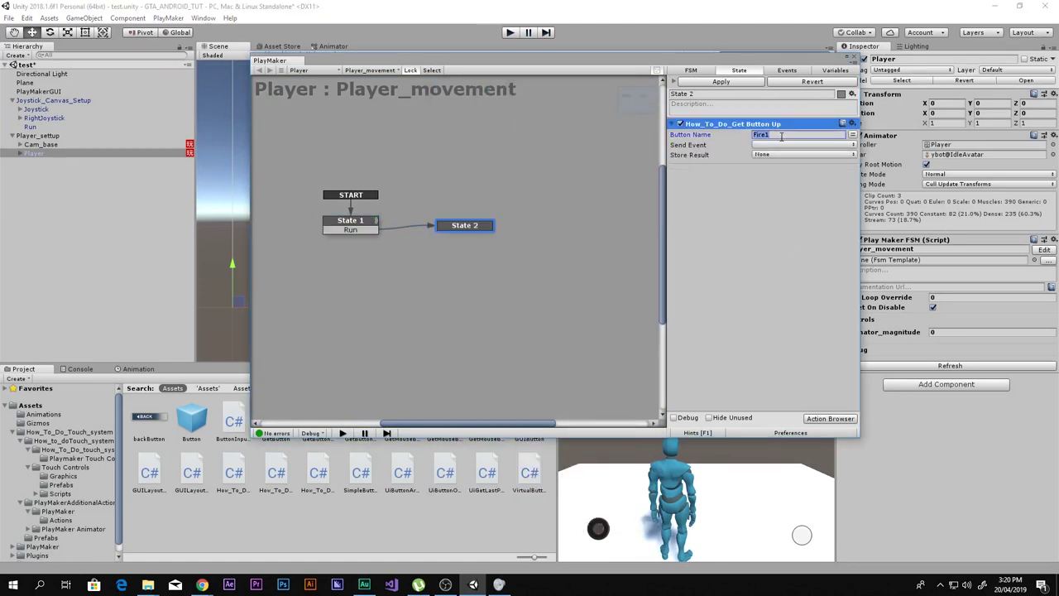
{"action": "type", "text": "Run"}
{"action": "left_click", "coordinate": [769, 145]}
{"action": "left_click", "coordinate": [798, 225]}
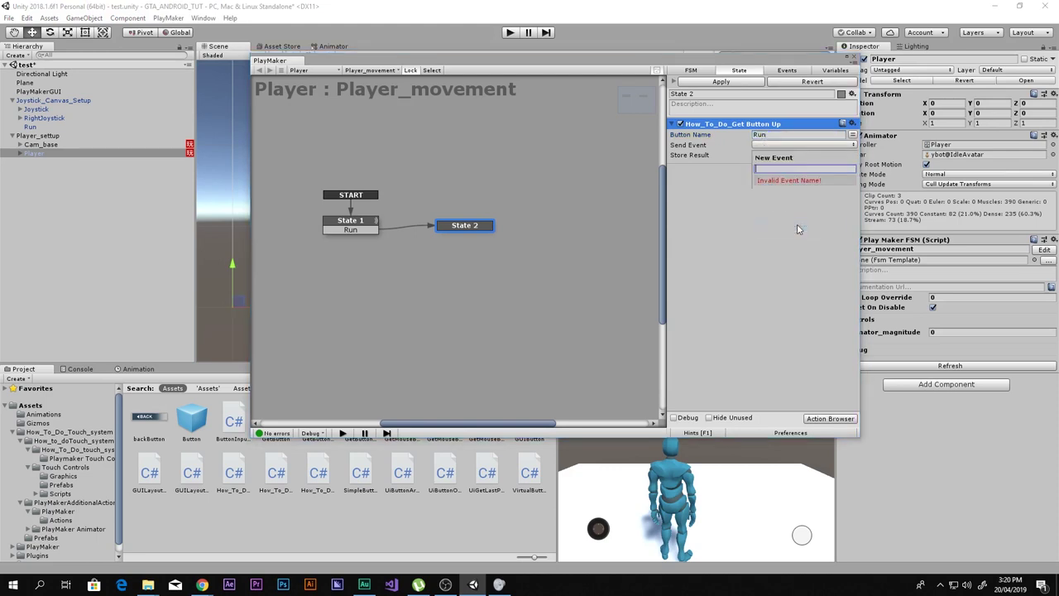
{"action": "type", "text": "Idel"}
{"action": "key", "text": "Return"}
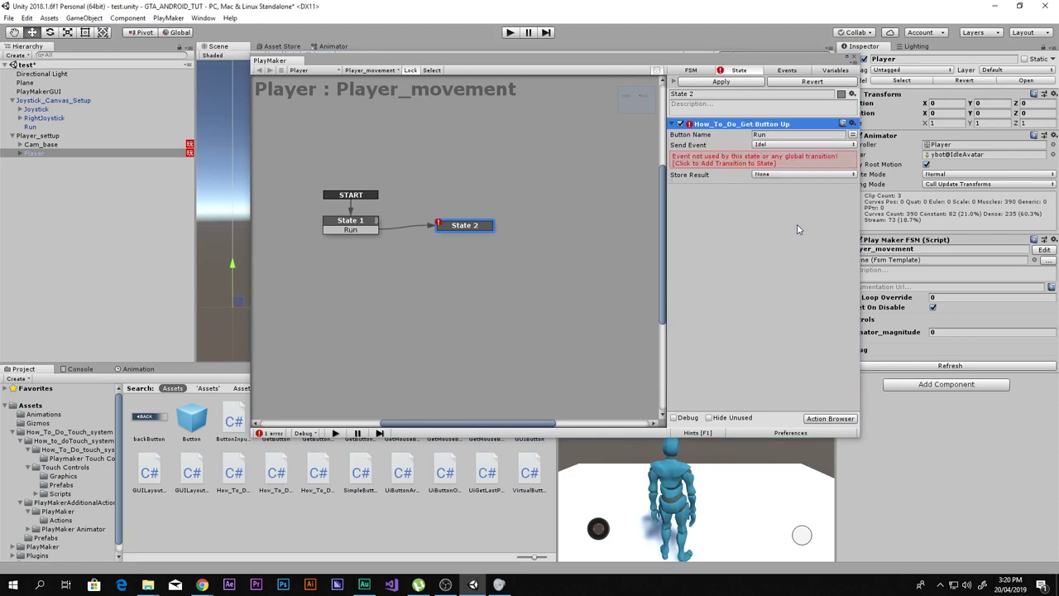
{"action": "left_click", "coordinate": [739, 164]}
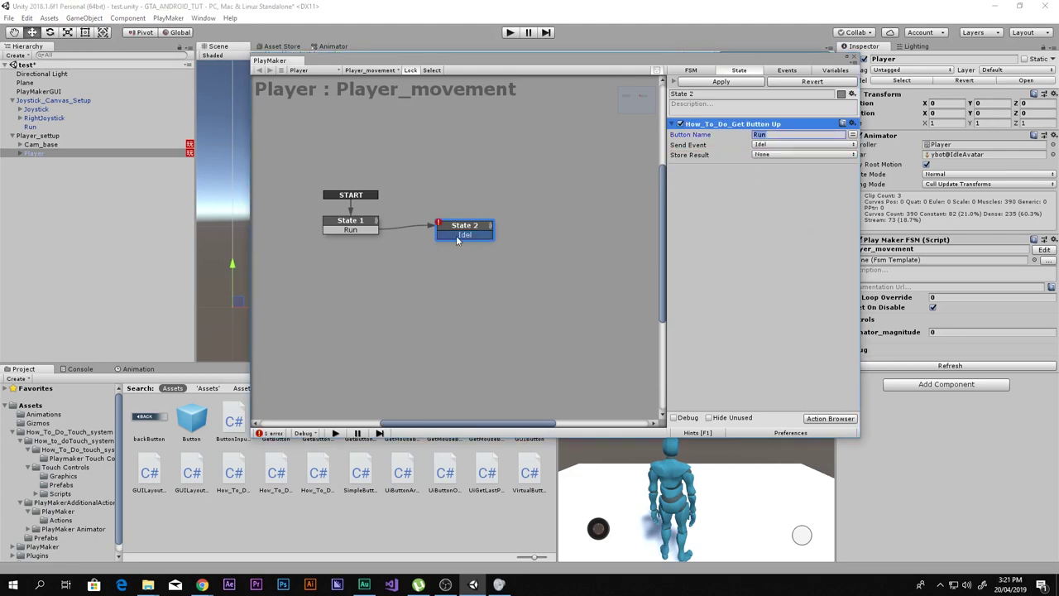
{"action": "left_click_drag", "start_coordinate": [464, 235], "coordinate": [364, 232]}
- Play the game and toggle between the states with the in-game Run control
{"action": "left_click", "coordinate": [510, 32]}
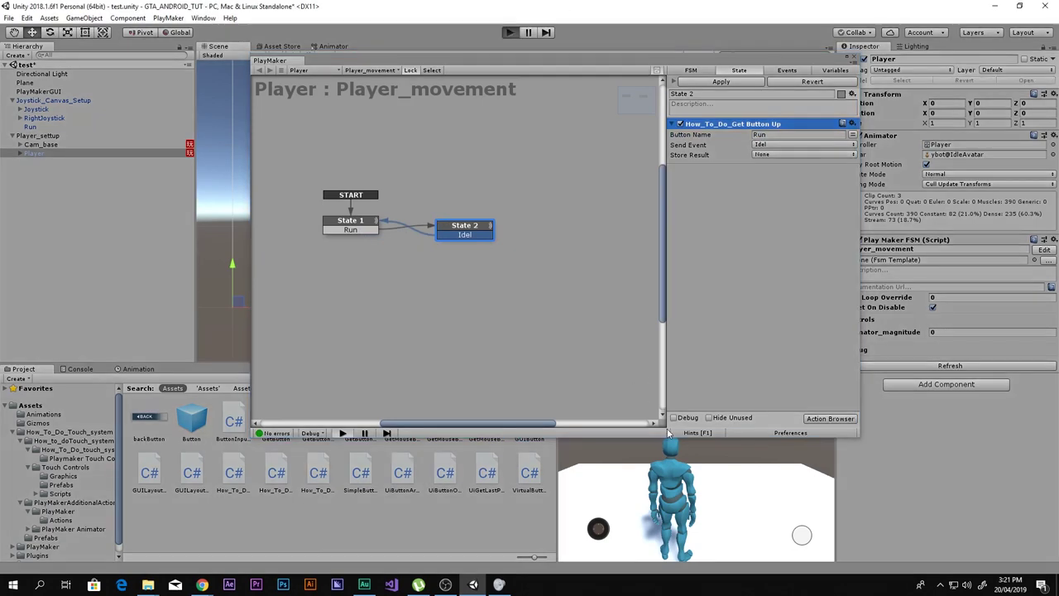
{"action": "left_click", "coordinate": [802, 536]}
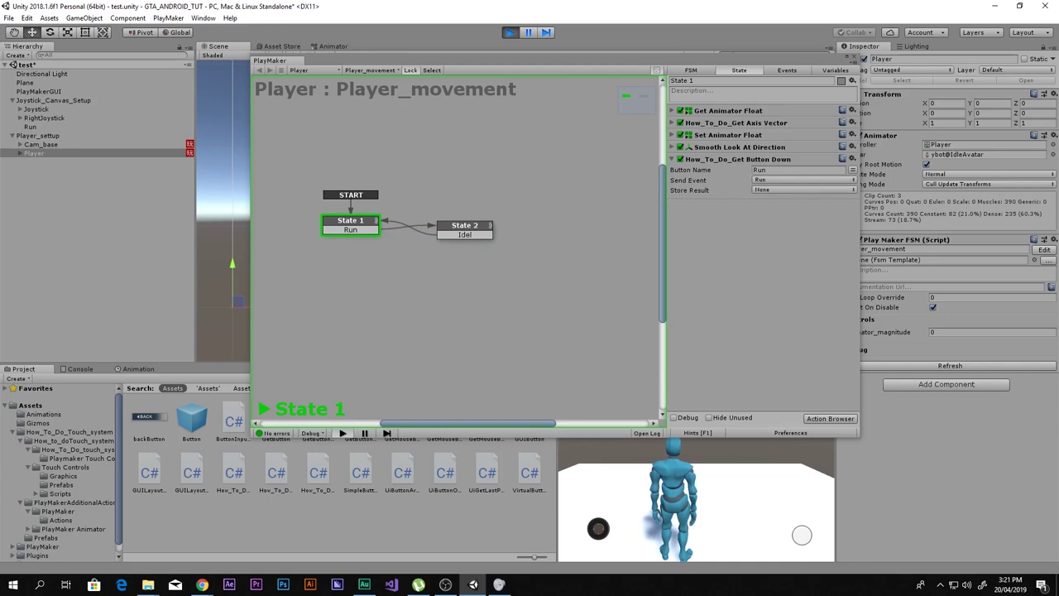
{"action": "left_click", "coordinate": [800, 537]}
- Stop the play test and copy State 1's first four actions
{"action": "left_click", "coordinate": [515, 34]}
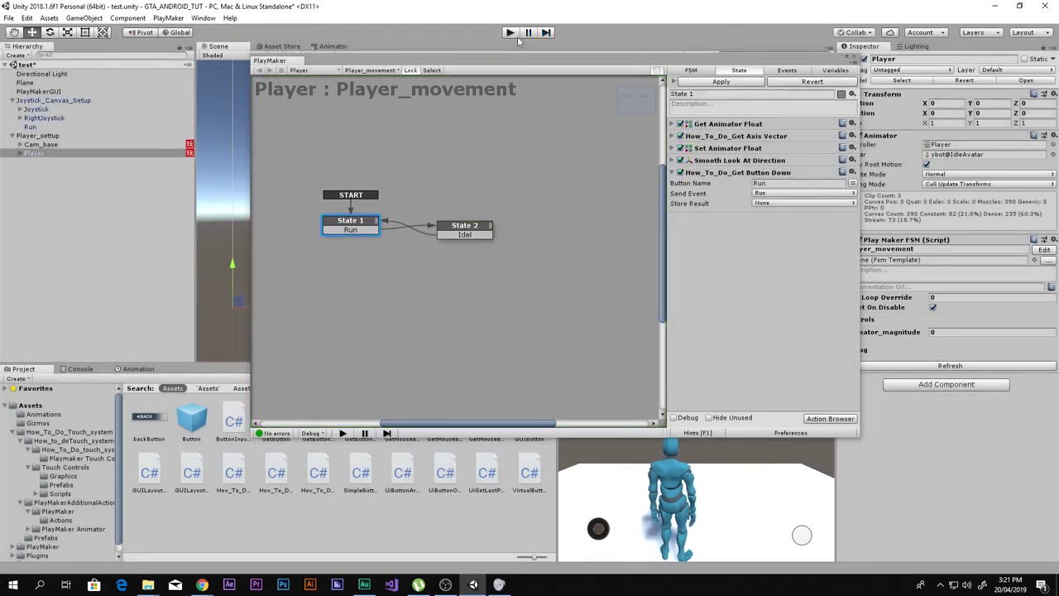
{"action": "left_click", "coordinate": [466, 235]}
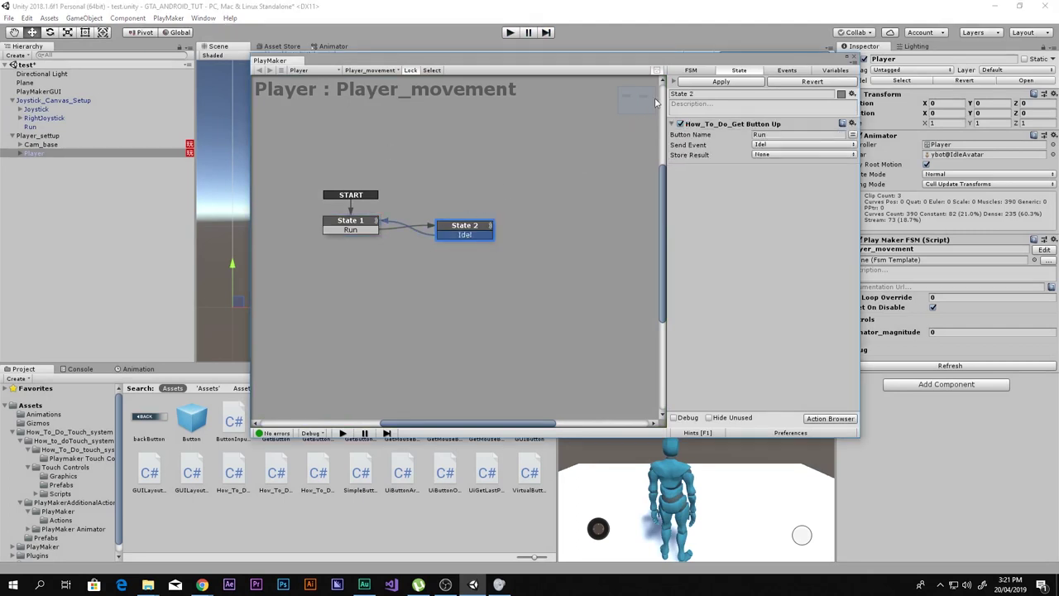
{"action": "left_click", "coordinate": [672, 123]}
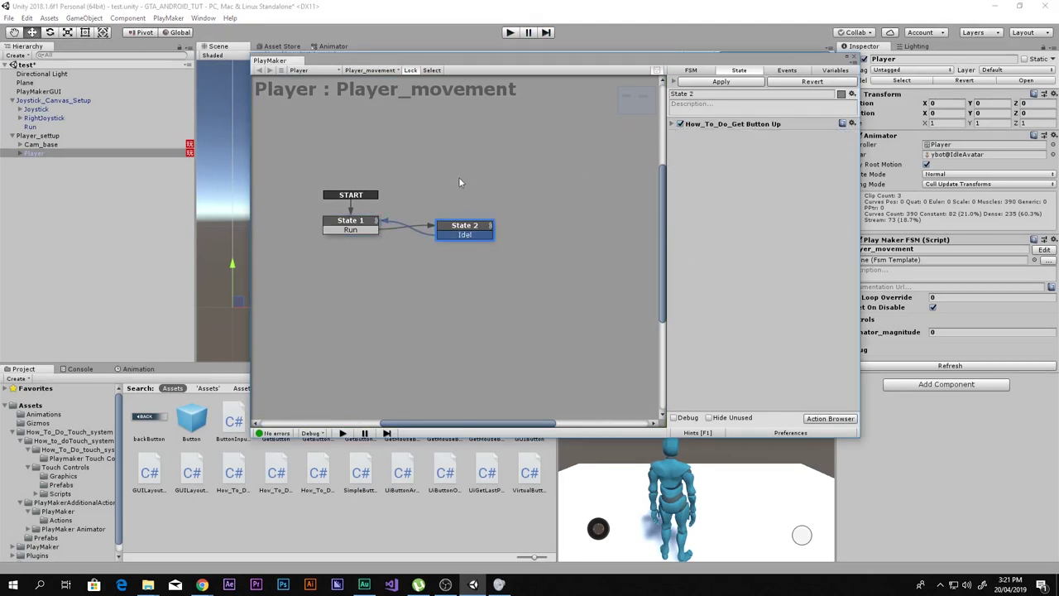
{"action": "left_click", "coordinate": [364, 223]}
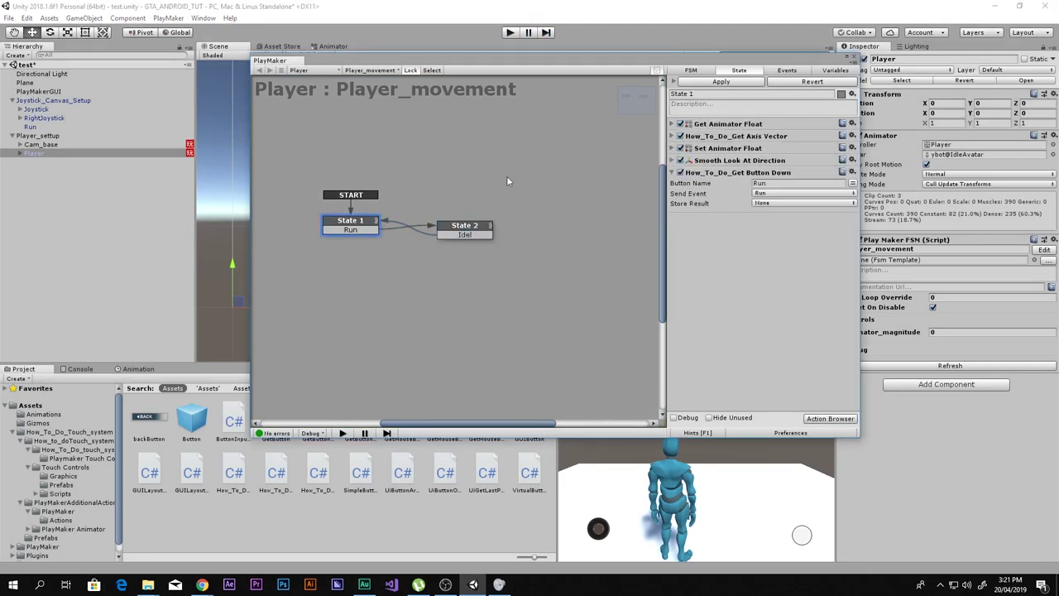
{"action": "left_click", "coordinate": [673, 172]}
{"action": "left_click", "coordinate": [731, 160]}
{"action": "left_click", "coordinate": [731, 126], "text": "shift"}
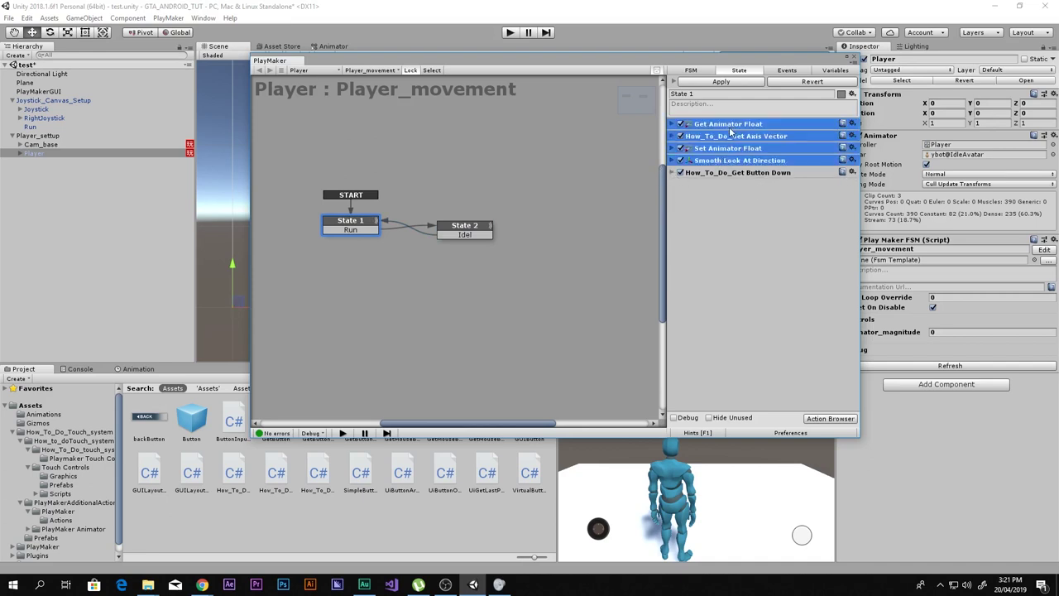
{"action": "right_click", "coordinate": [733, 127]}
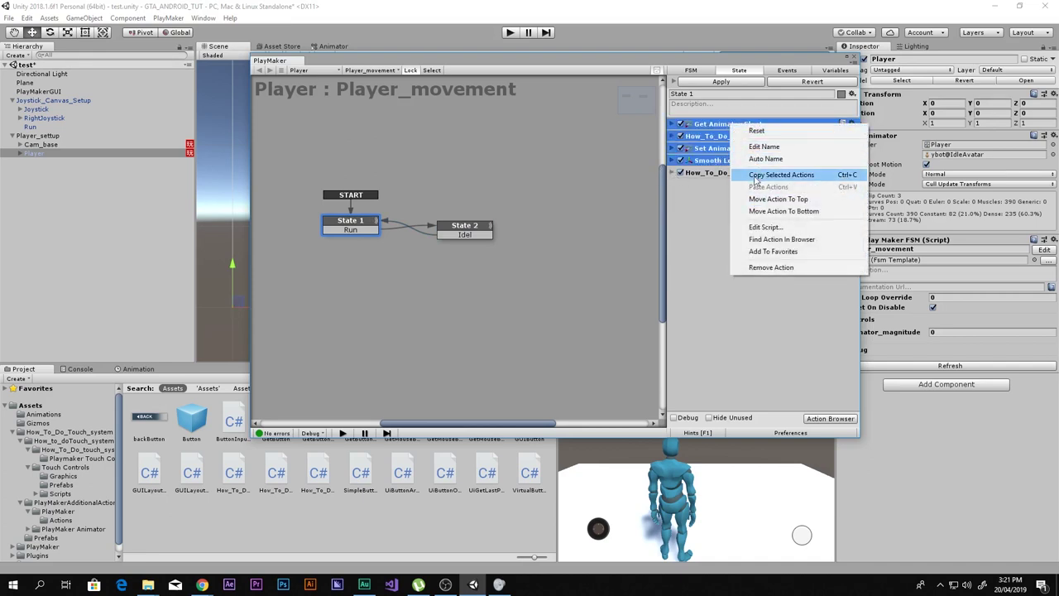
{"action": "left_click", "coordinate": [758, 176]}
- Paste the copied actions into State 2 before its Get Button Up action
{"action": "left_click", "coordinate": [461, 228]}
{"action": "right_click", "coordinate": [708, 124]}
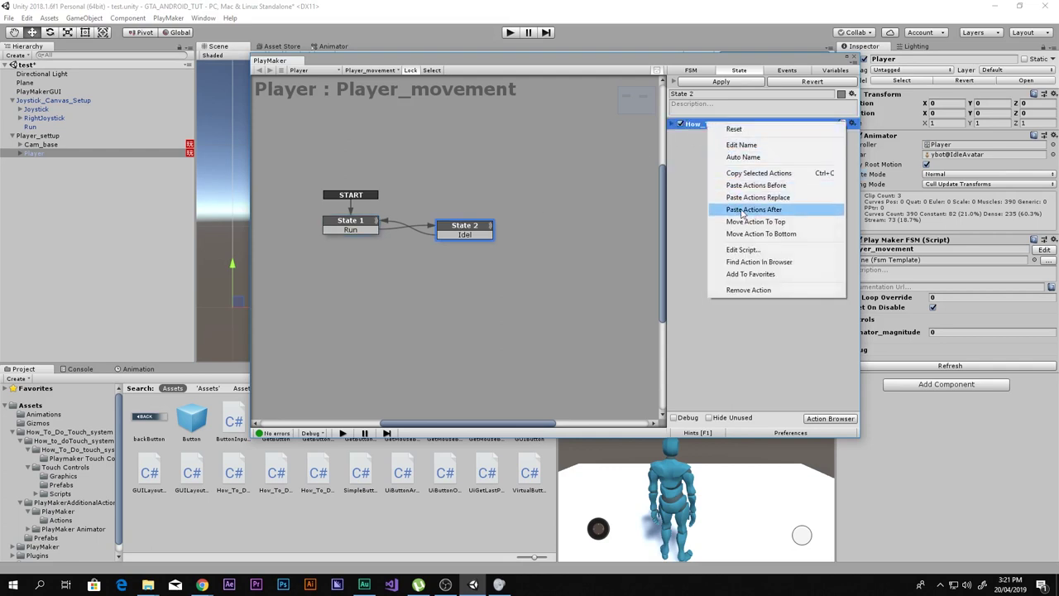
{"action": "left_click", "coordinate": [749, 234]}
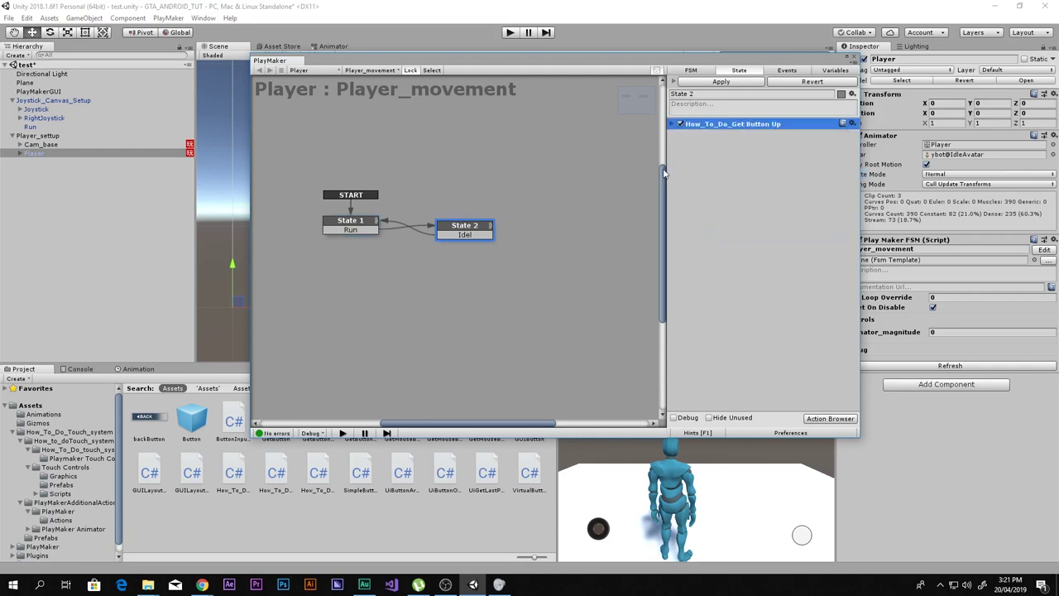
{"action": "right_click", "coordinate": [715, 125]}
{"action": "left_click", "coordinate": [757, 187]}
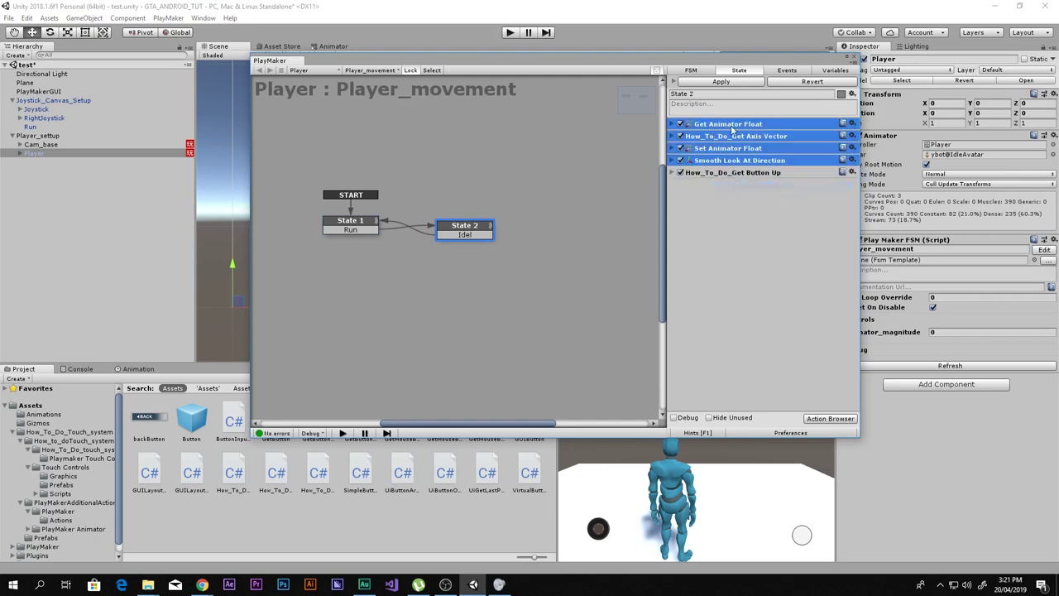
{"action": "left_click", "coordinate": [740, 213]}
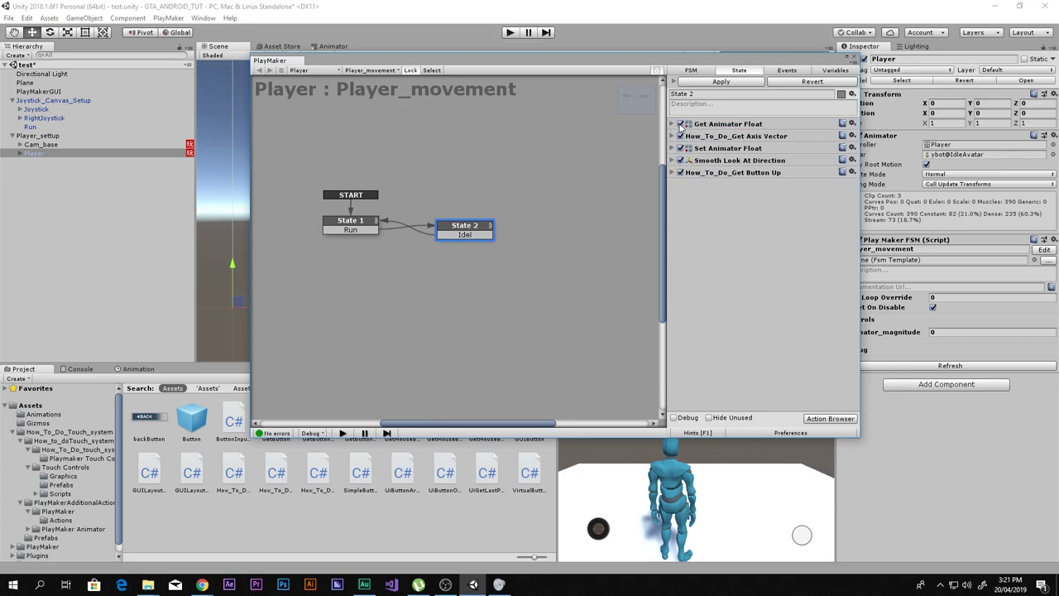
{"action": "left_click", "coordinate": [510, 32]}
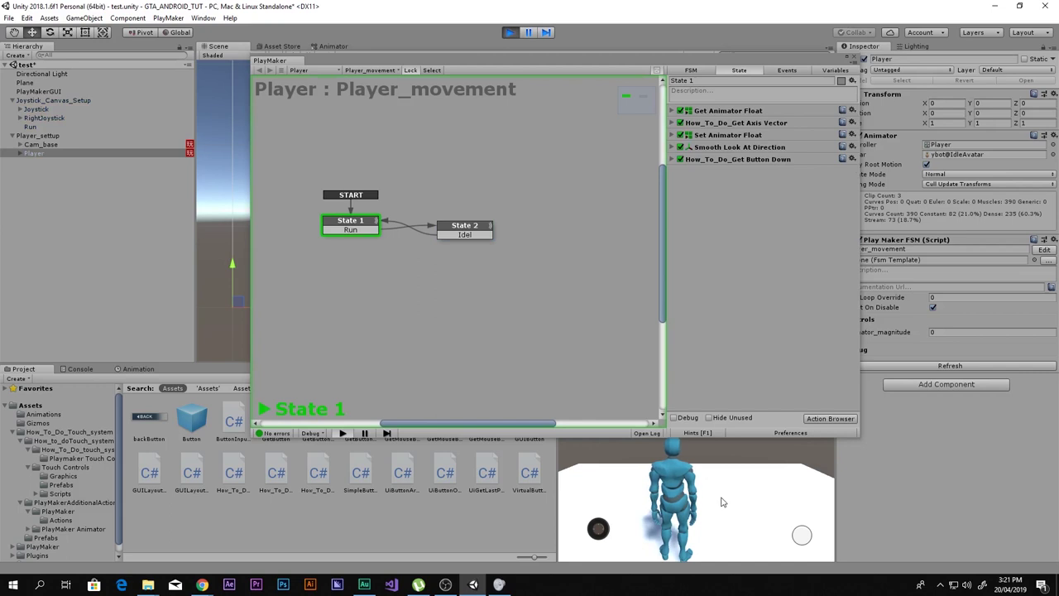
{"action": "mouse_move", "coordinate": [594, 530]}
{"action": "left_mouse_down"}
{"action": "mouse_move", "coordinate": [588, 513]}
{"action": "mouse_move", "coordinate": [572, 517]}
{"action": "mouse_move", "coordinate": [584, 523]}
{"action": "left_mouse_up"}
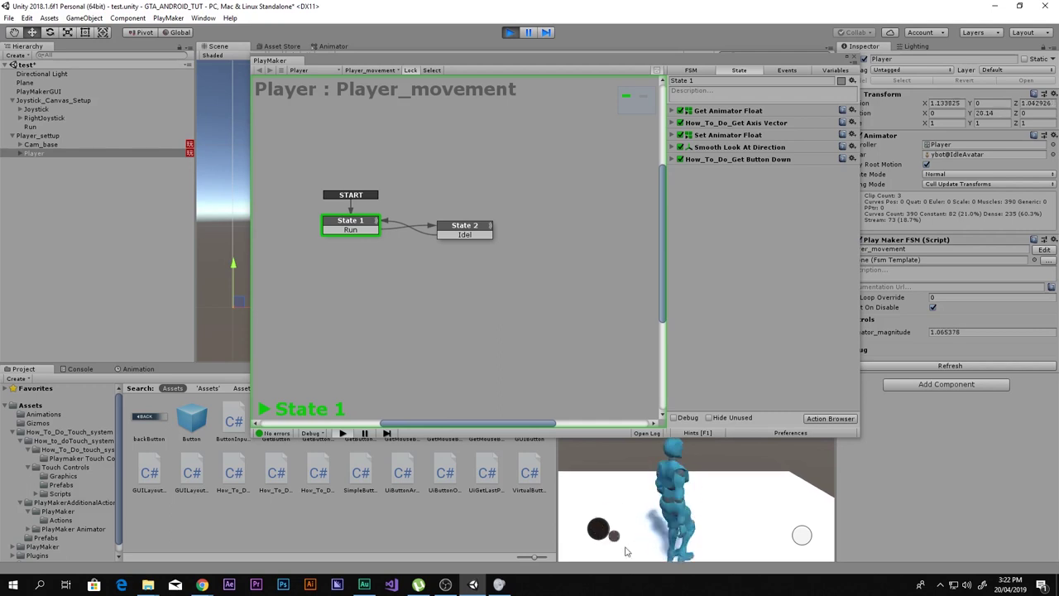
{"action": "left_click", "coordinate": [800, 536]}
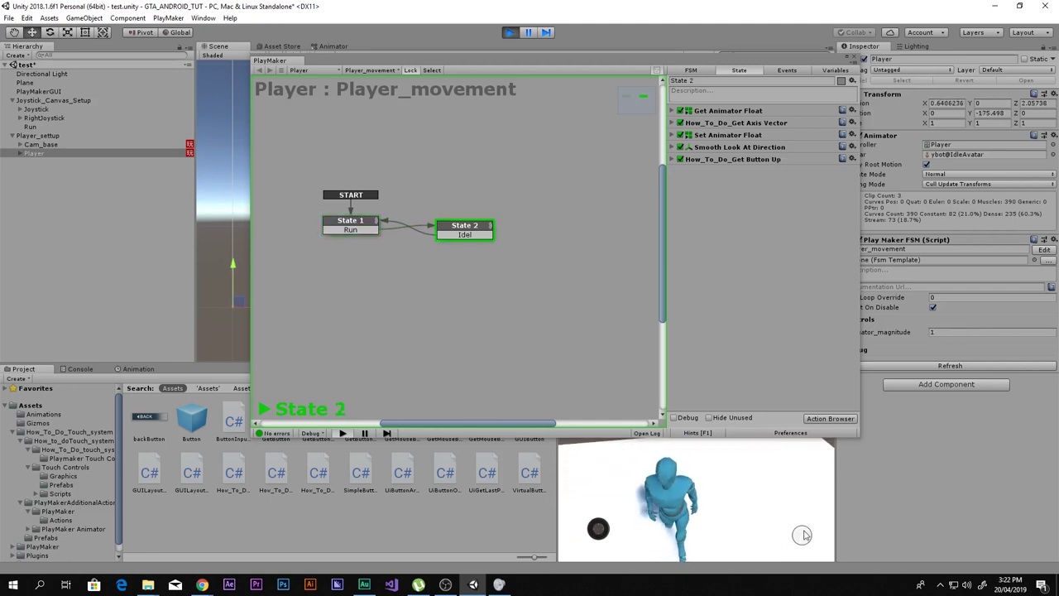
{"action": "left_click", "coordinate": [801, 536]}
{"action": "left_click", "coordinate": [801, 536]}
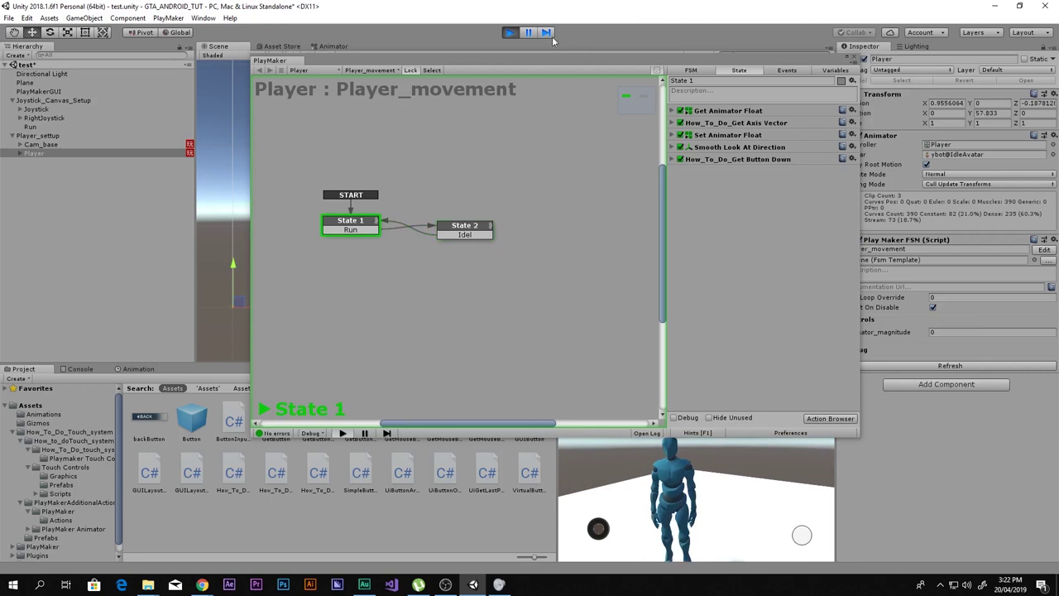
{"action": "left_click", "coordinate": [510, 32]}
- Rename State 1 to Idel
{"action": "left_click", "coordinate": [364, 222]}
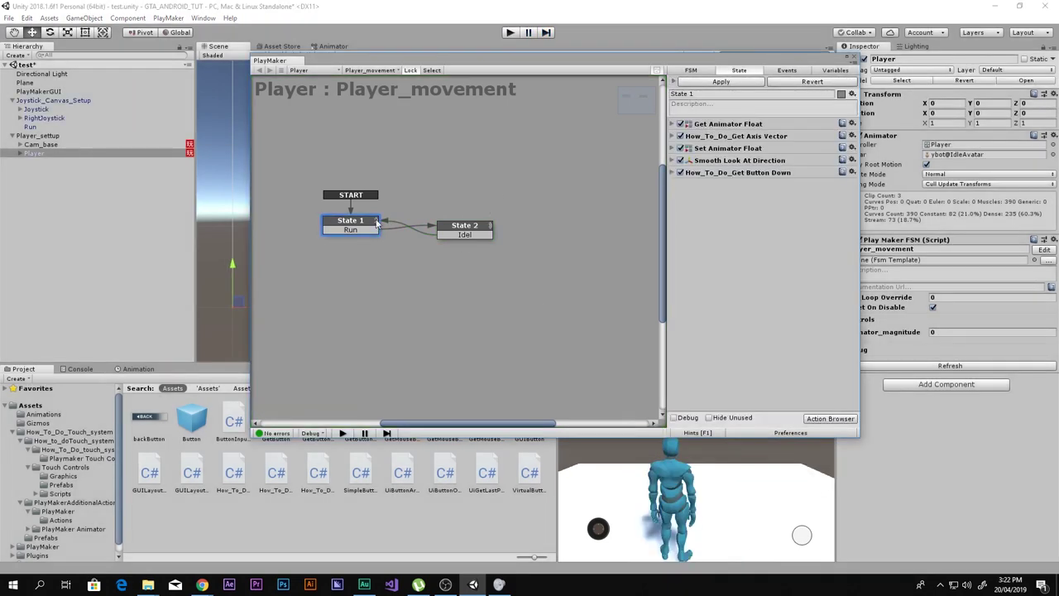
{"action": "left_click", "coordinate": [745, 94]}
{"action": "type", "text": "I"}
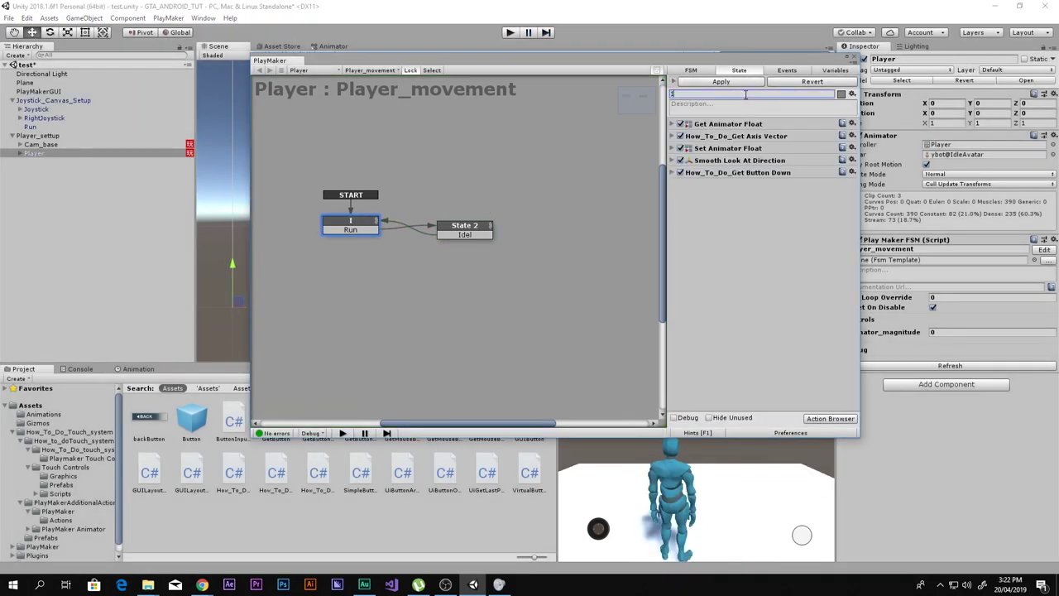
{"action": "type", "text": "del"}
{"action": "left_click", "coordinate": [567, 141]}
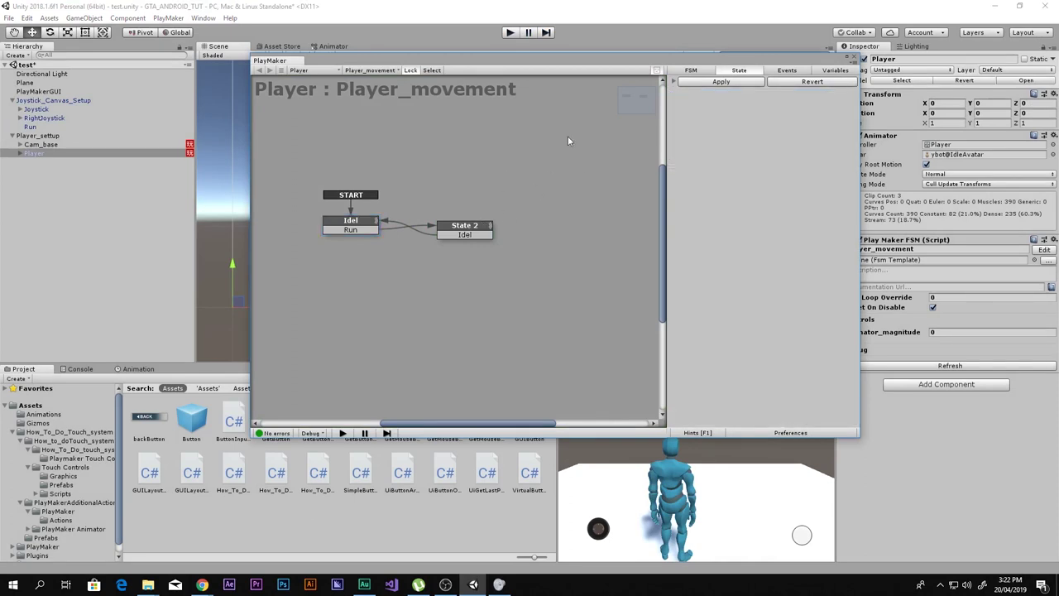
- Rename State 2 to Run and close the PlayMaker editor
{"action": "left_click", "coordinate": [467, 227]}
{"action": "left_click", "coordinate": [714, 92]}
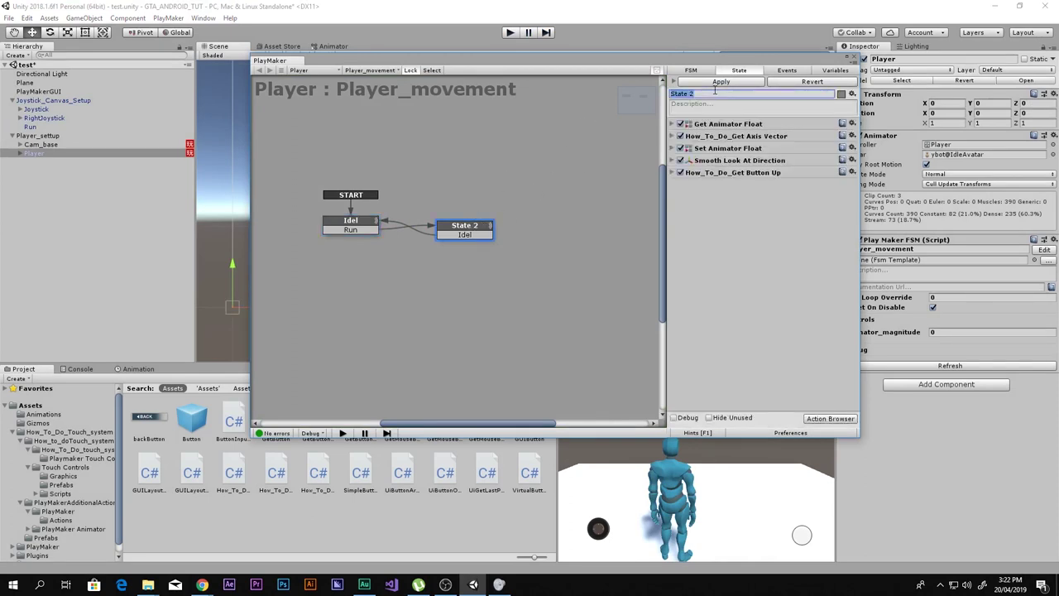
{"action": "type", "text": "Run"}
{"action": "left_click_drag", "start_coordinate": [379, 64], "coordinate": [373, 71]}
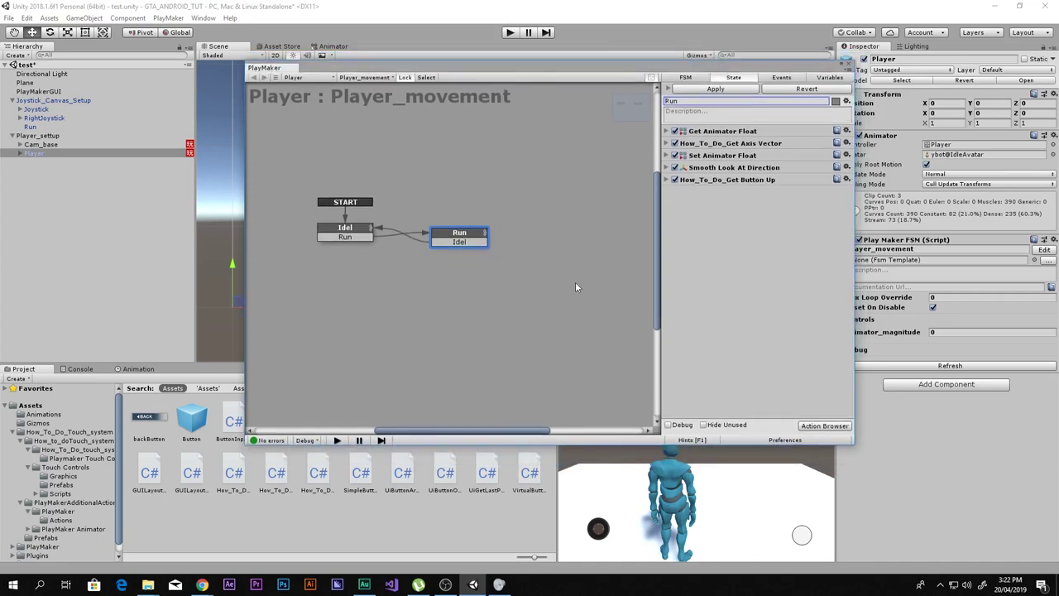
{"action": "left_click", "coordinate": [849, 65]}
- Show the Animator graph and move the Exit node out of the way
{"action": "left_click", "coordinate": [335, 46]}
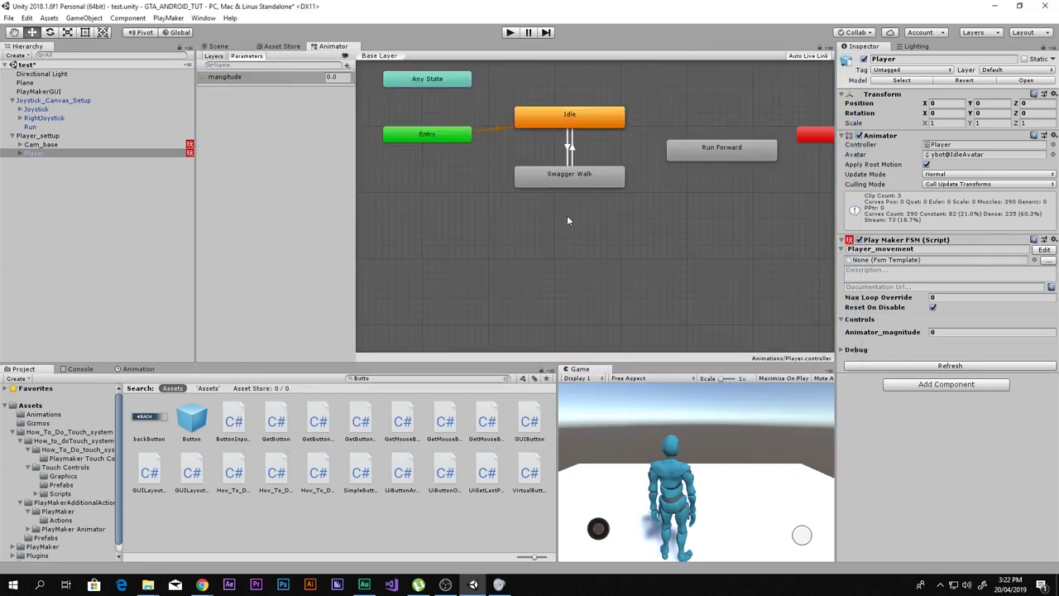
{"action": "middle_click_drag", "start_coordinate": [568, 220], "coordinate": [510, 270]}
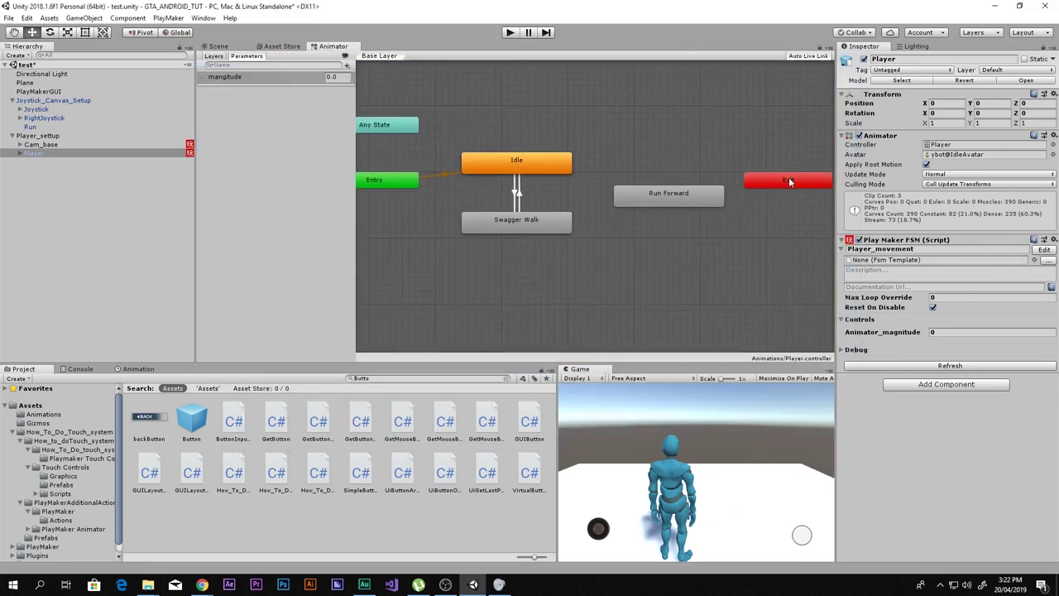
{"action": "left_click_drag", "start_coordinate": [789, 181], "coordinate": [837, 200]}
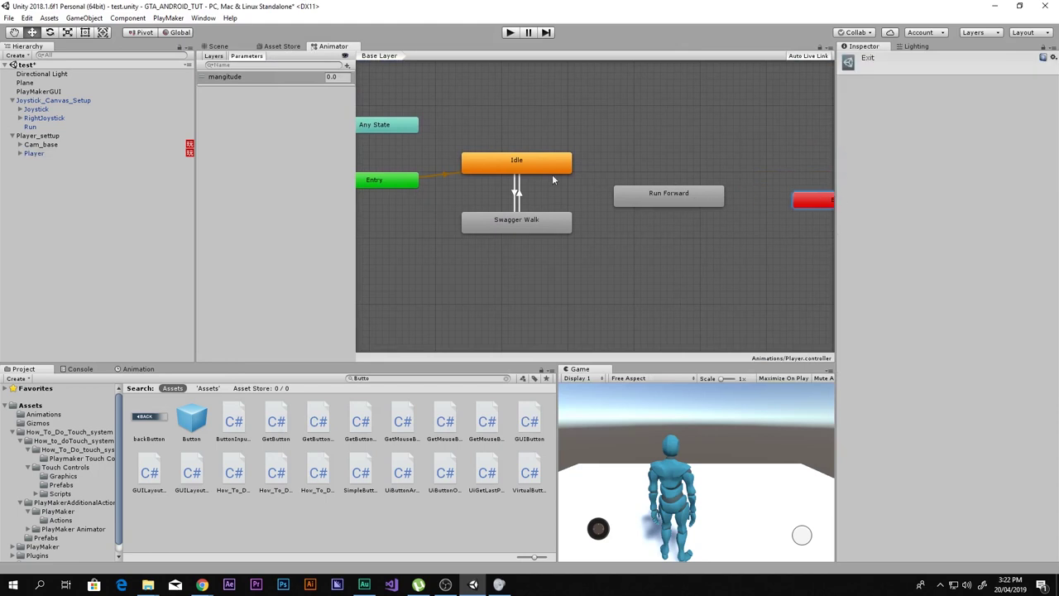
{"action": "left_click", "coordinate": [522, 165]}
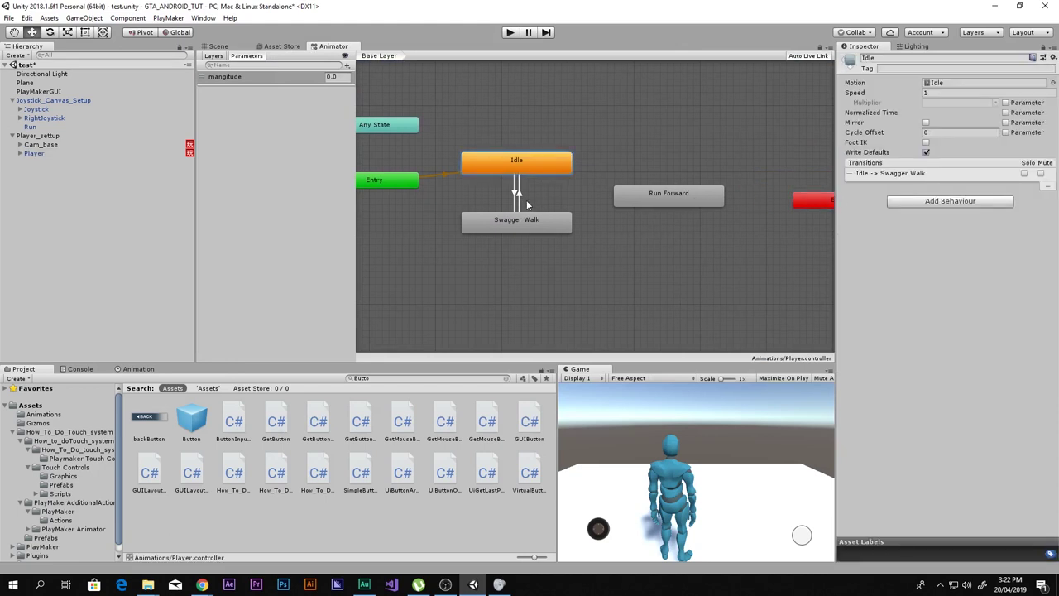
{"action": "left_click", "coordinate": [522, 222]}
{"action": "left_click", "coordinate": [523, 171]}
- Make transitions from Swagger Walk to Run Forward and from Run Forward back to Swagger Walk
{"action": "right_click", "coordinate": [539, 226]}
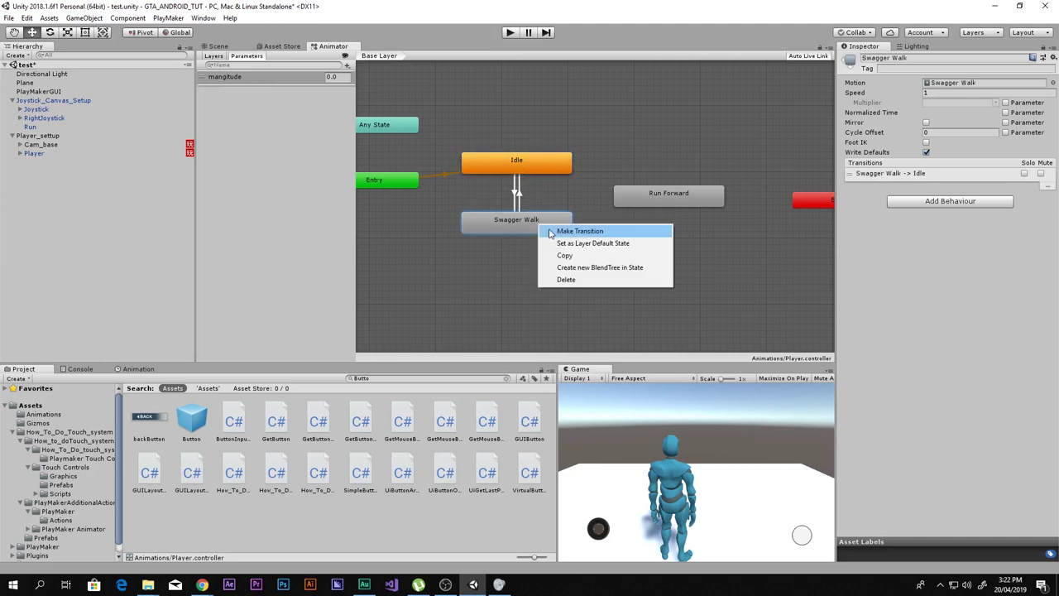
{"action": "left_click", "coordinate": [551, 232]}
{"action": "right_click", "coordinate": [676, 199]}
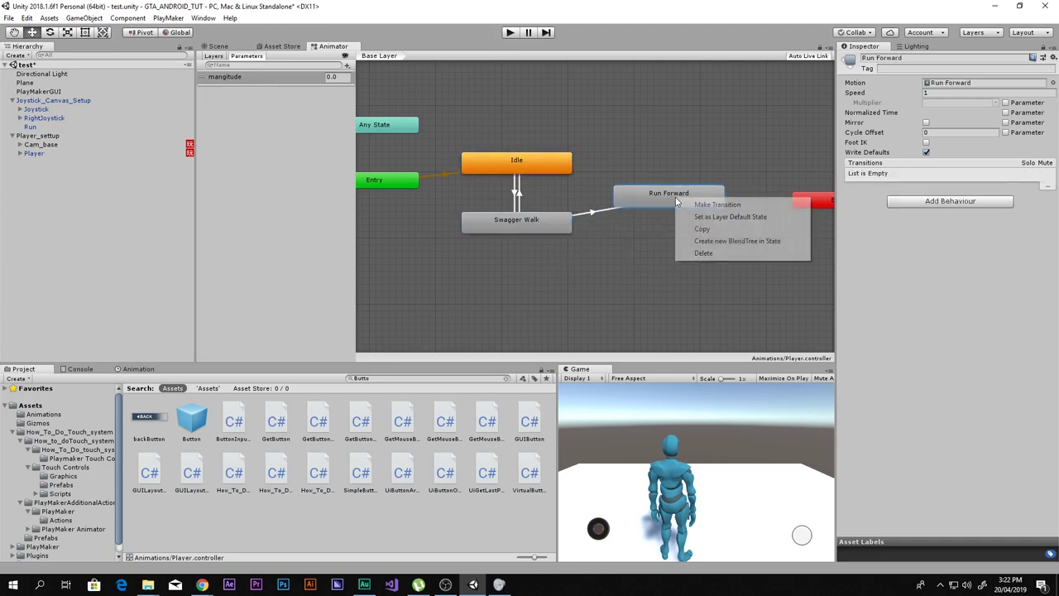
{"action": "left_click", "coordinate": [703, 206]}
{"action": "left_click", "coordinate": [545, 231]}
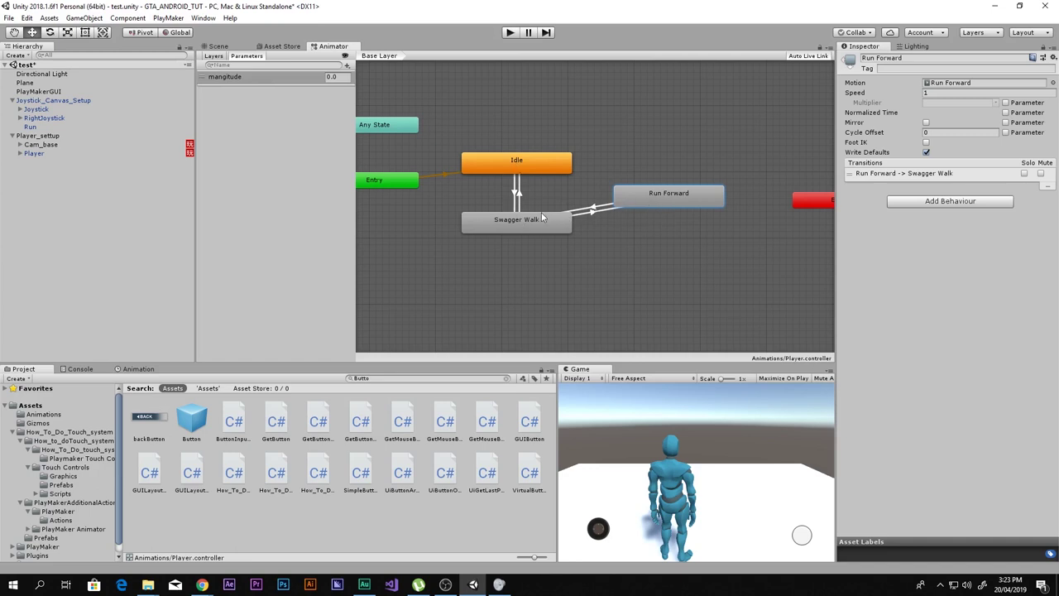
- Untick Has Exit Time on both Swagger Walk and Run Forward transitions
{"action": "left_click", "coordinate": [584, 210]}
{"action": "left_click", "coordinate": [519, 195]}
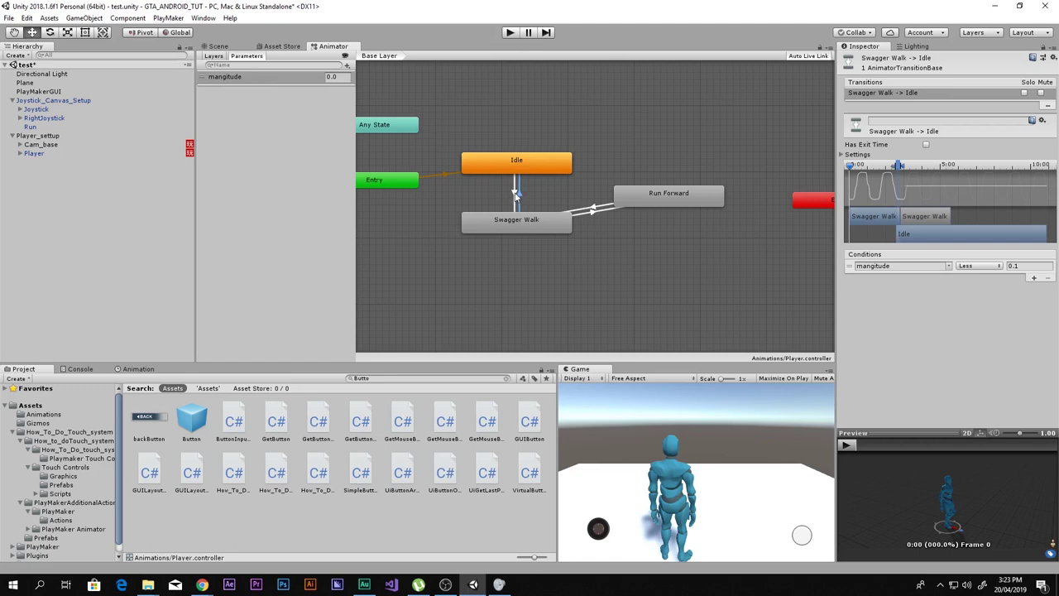
{"action": "left_click", "coordinate": [518, 195]}
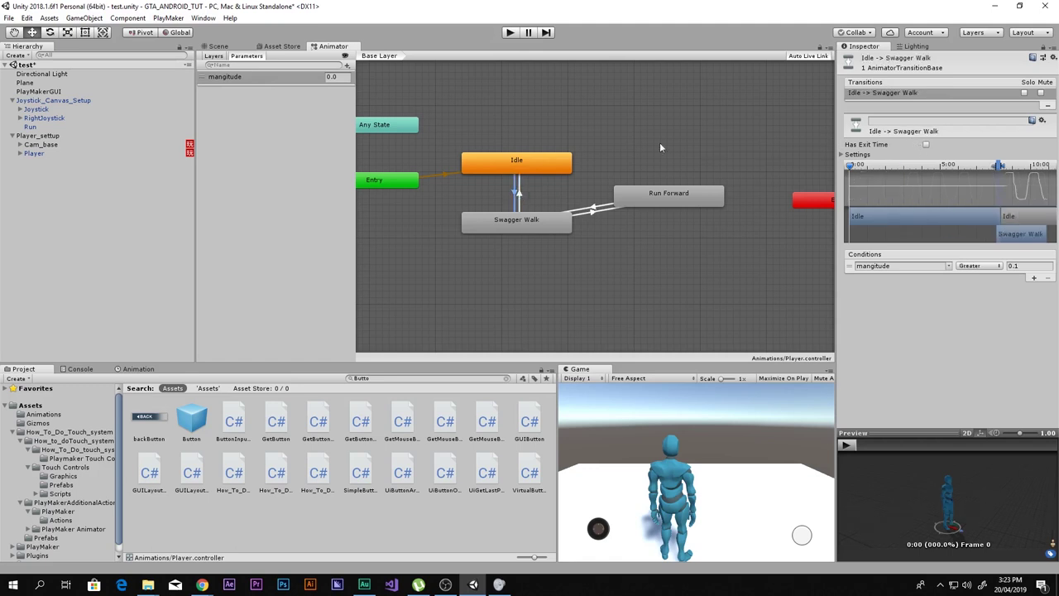
{"action": "left_click", "coordinate": [596, 208]}
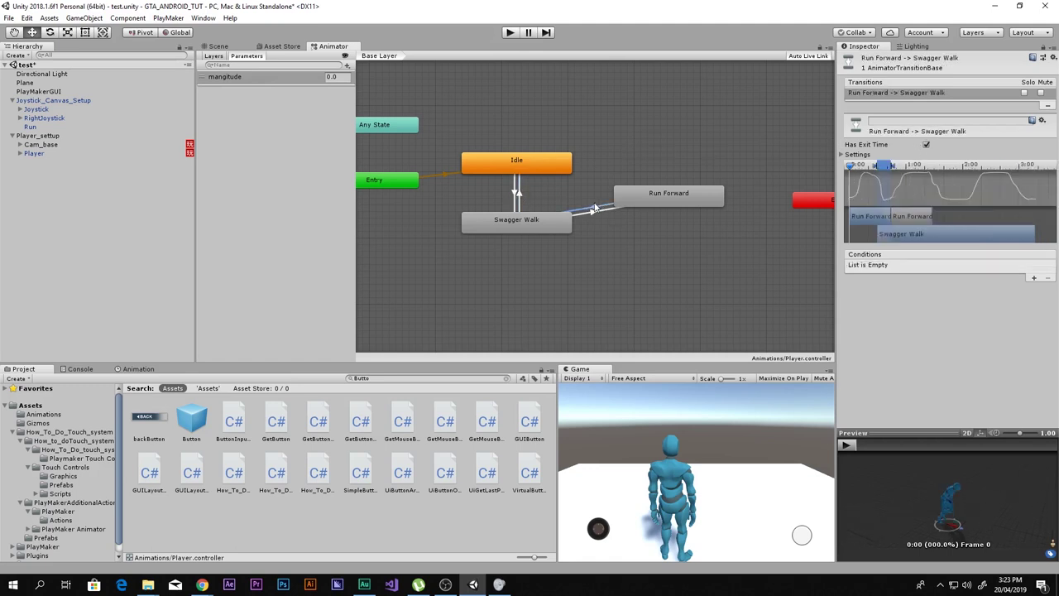
{"action": "left_click", "coordinate": [926, 145]}
{"action": "left_click", "coordinate": [605, 212]}
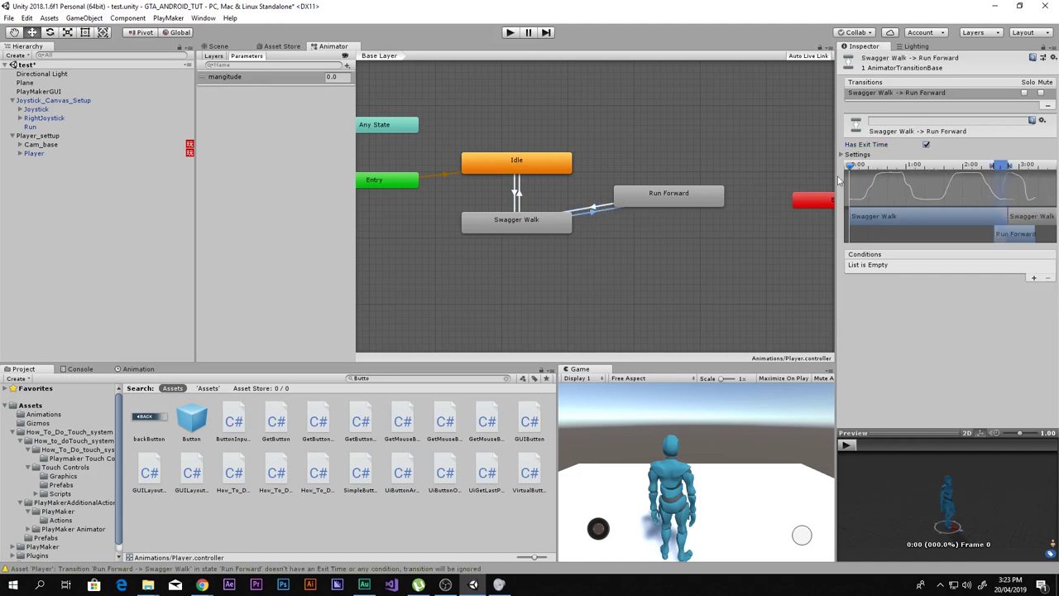
{"action": "left_click", "coordinate": [925, 144]}
- Recheck the Idle, Swagger Walk and Run Forward transitions, then start adding a parameter
{"action": "left_click", "coordinate": [592, 209]}
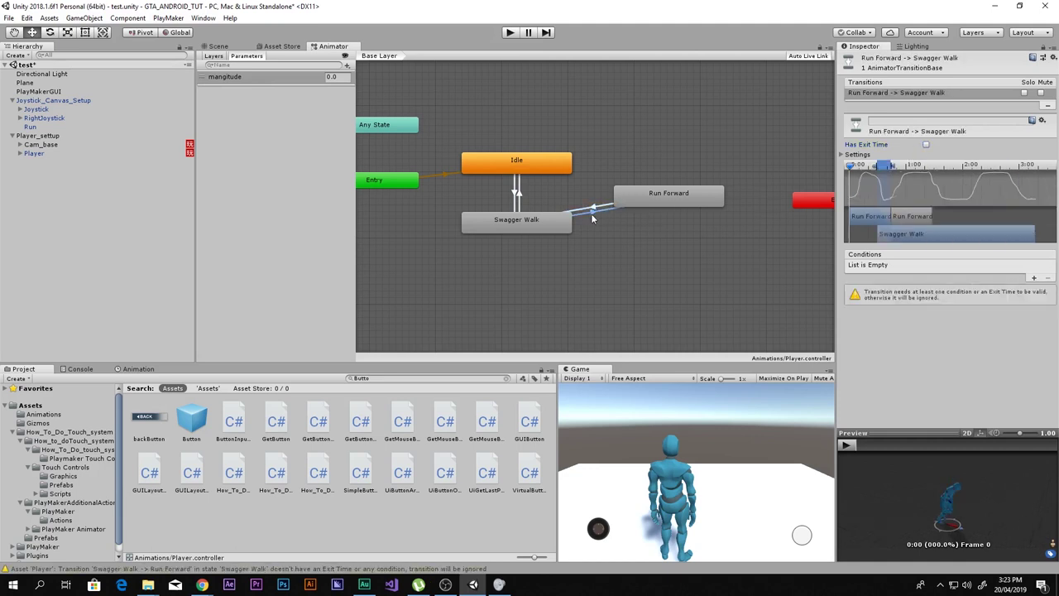
{"action": "left_click", "coordinate": [593, 211]}
{"action": "left_click", "coordinate": [518, 192]}
{"action": "left_click", "coordinate": [515, 193]}
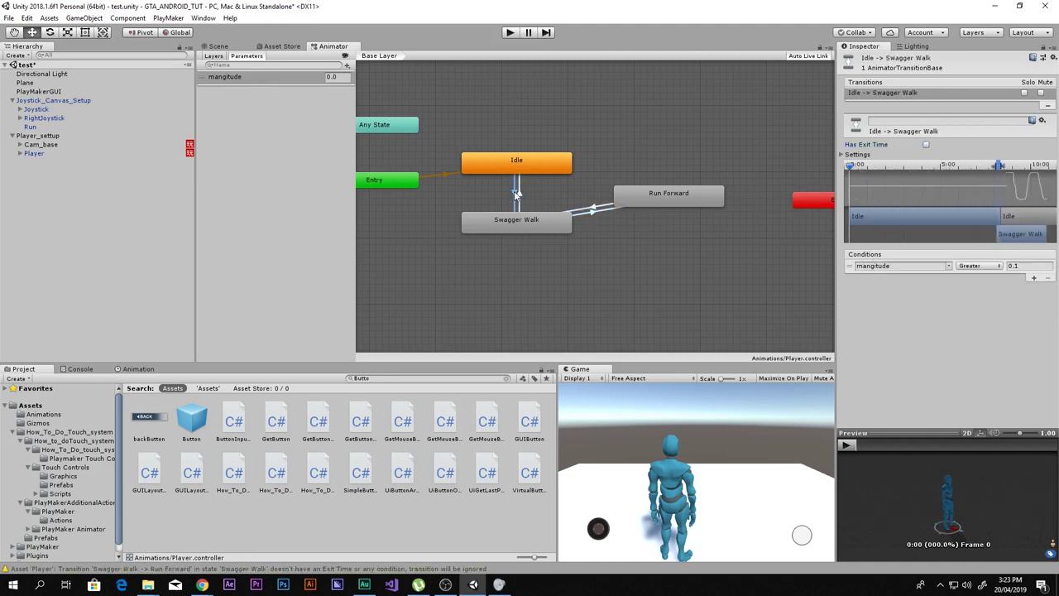
{"action": "left_click", "coordinate": [628, 199]}
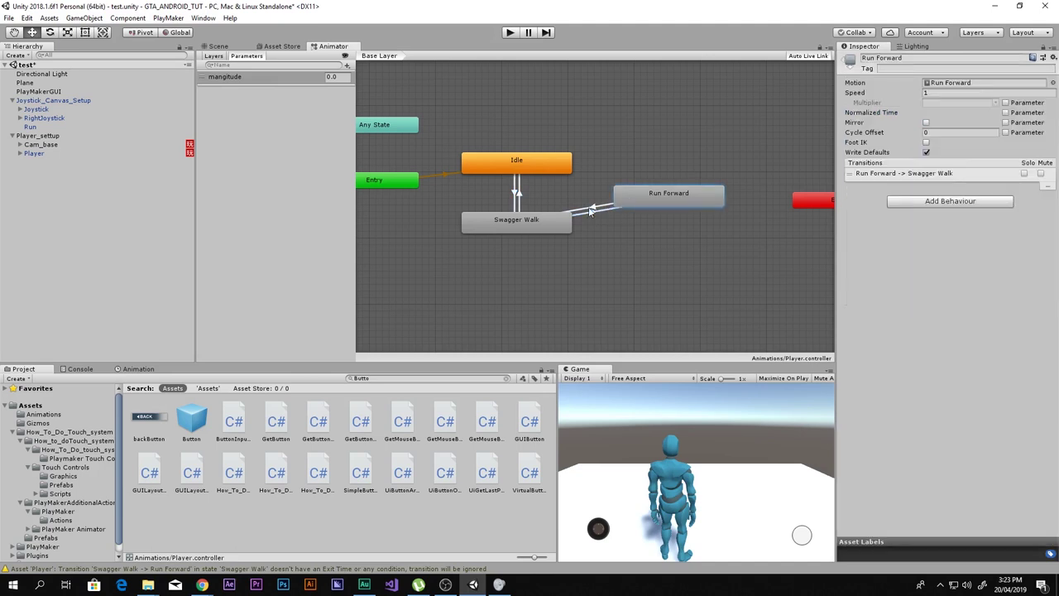
{"action": "left_click", "coordinate": [519, 193]}
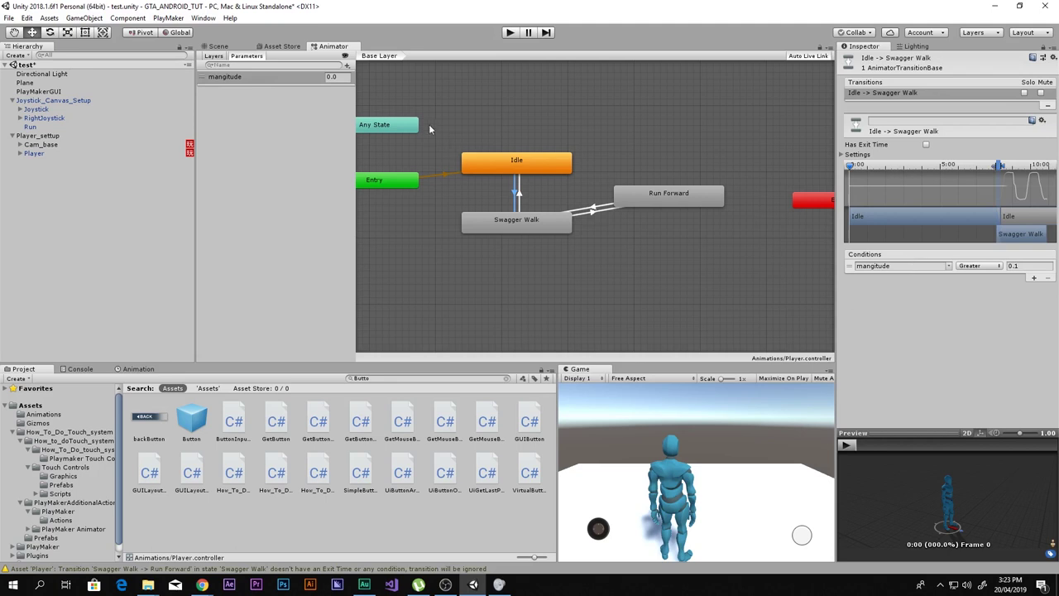
{"action": "left_click", "coordinate": [607, 212]}
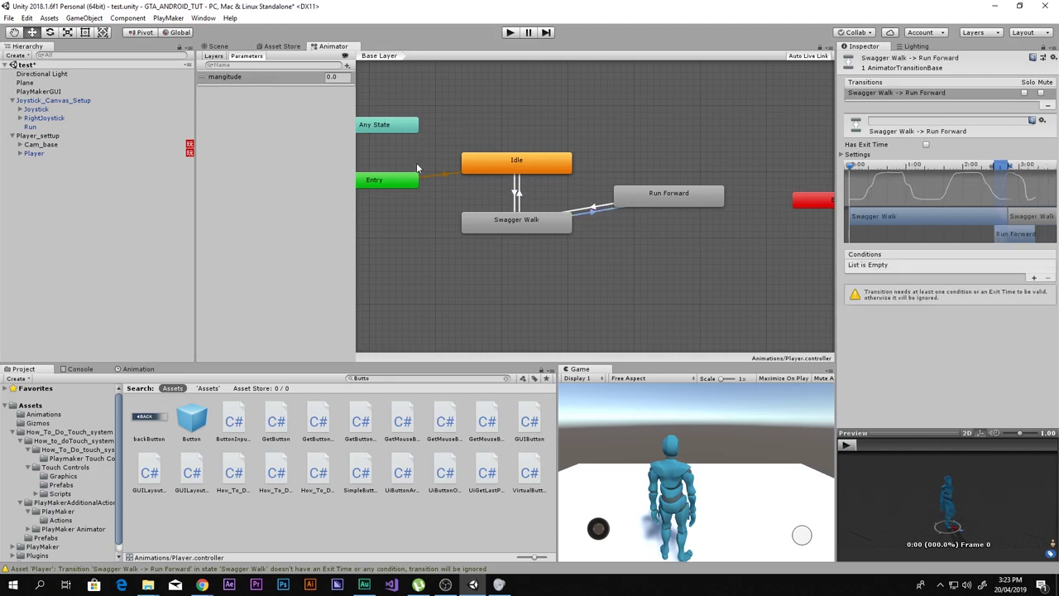
{"action": "left_click", "coordinate": [347, 66]}
- Add a Bool parameter named Run and try toggling it
{"action": "left_click", "coordinate": [364, 101]}
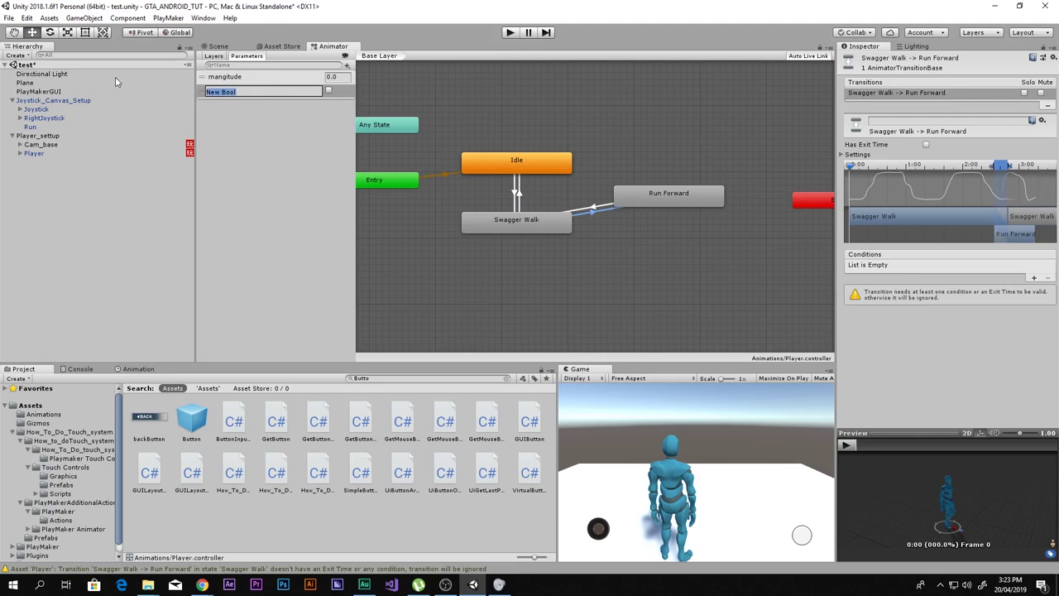
{"action": "type", "text": "Run"}
{"action": "key", "text": "Return"}
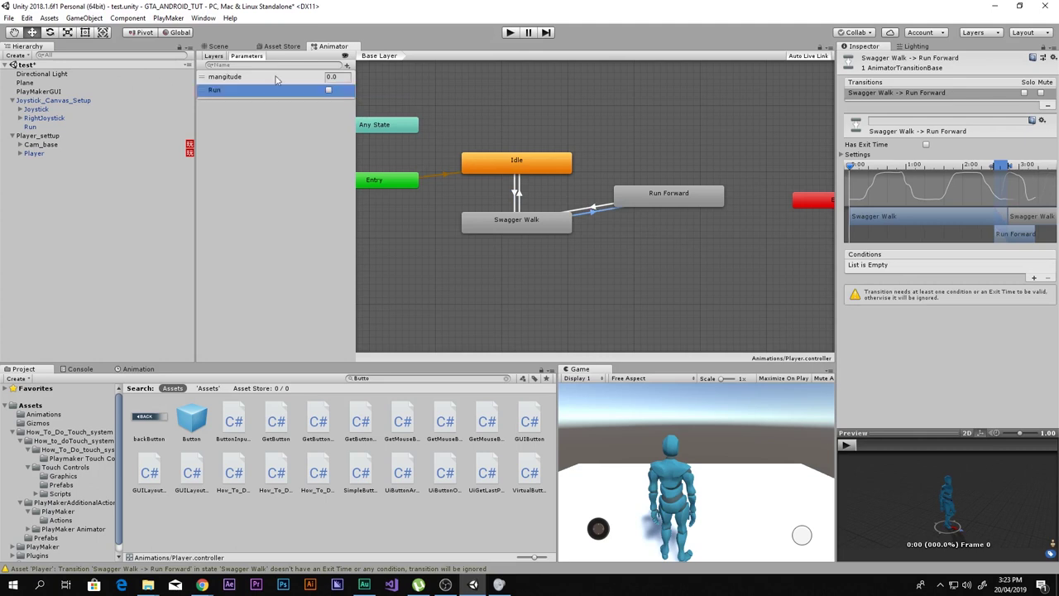
{"action": "left_click", "coordinate": [328, 90]}
{"action": "left_click", "coordinate": [326, 134]}
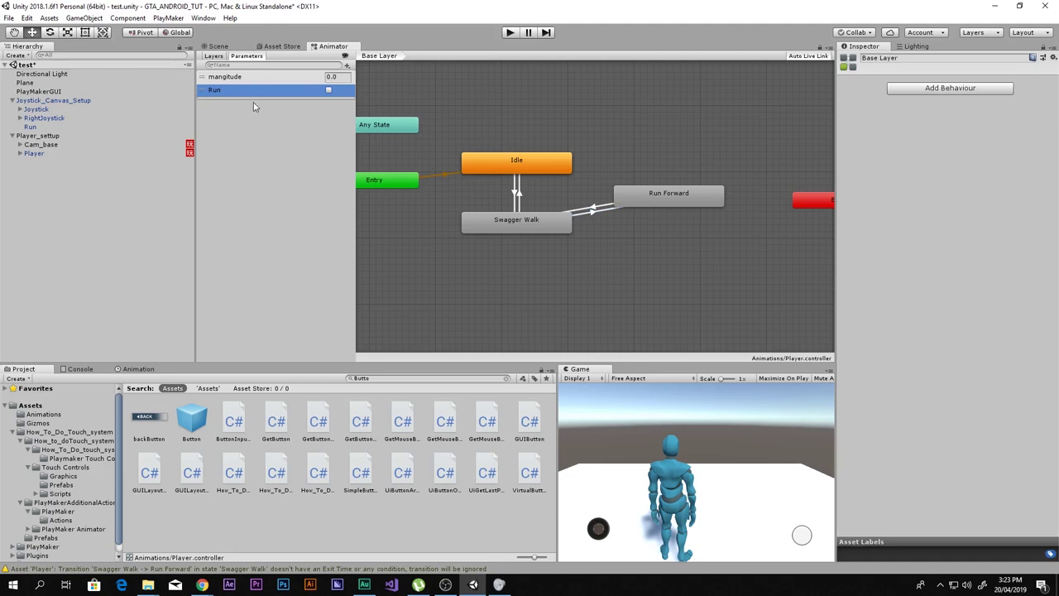
{"action": "left_click", "coordinate": [329, 90]}
{"action": "left_click", "coordinate": [329, 90]}
- Require Run true for Swagger Walk→Run Forward and Run false for the return transition
{"action": "left_click", "coordinate": [591, 217]}
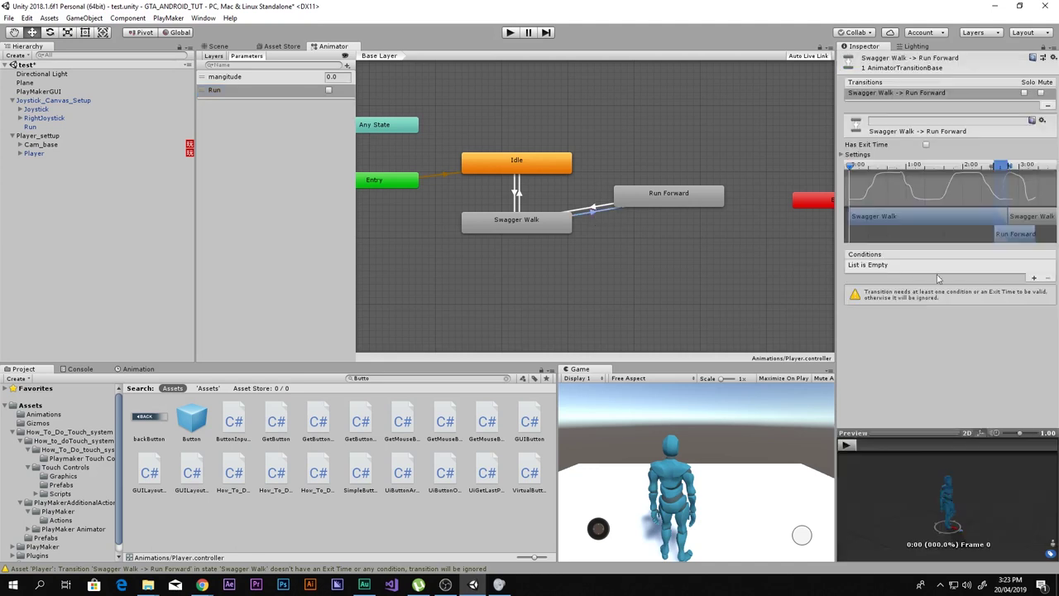
{"action": "left_click", "coordinate": [1032, 279]}
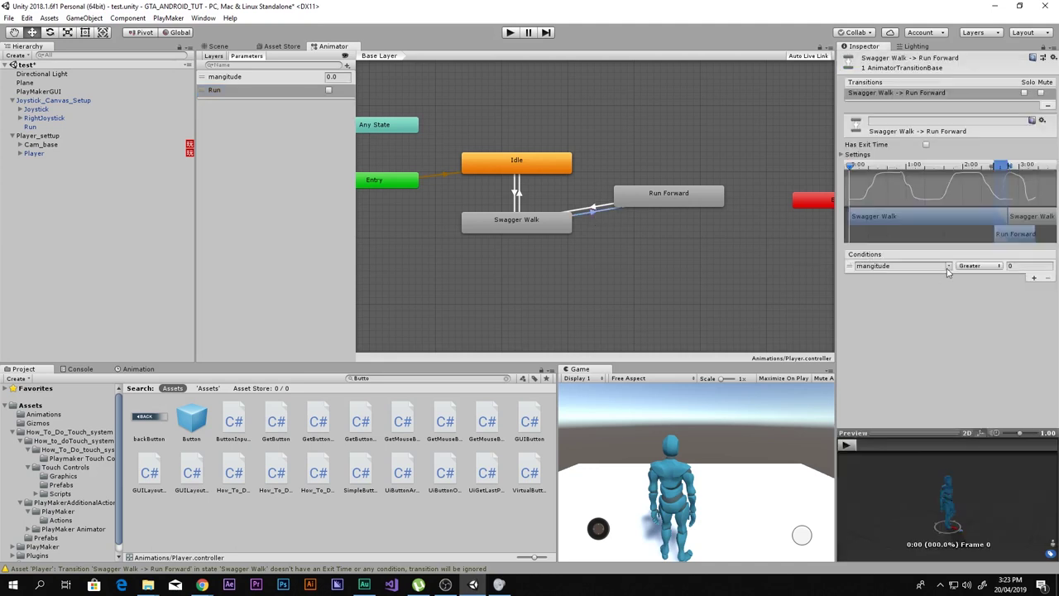
{"action": "left_click", "coordinate": [948, 267]}
{"action": "left_click", "coordinate": [960, 289]}
{"action": "left_click", "coordinate": [588, 212]}
{"action": "left_click", "coordinate": [1032, 279]}
{"action": "left_click", "coordinate": [948, 265]}
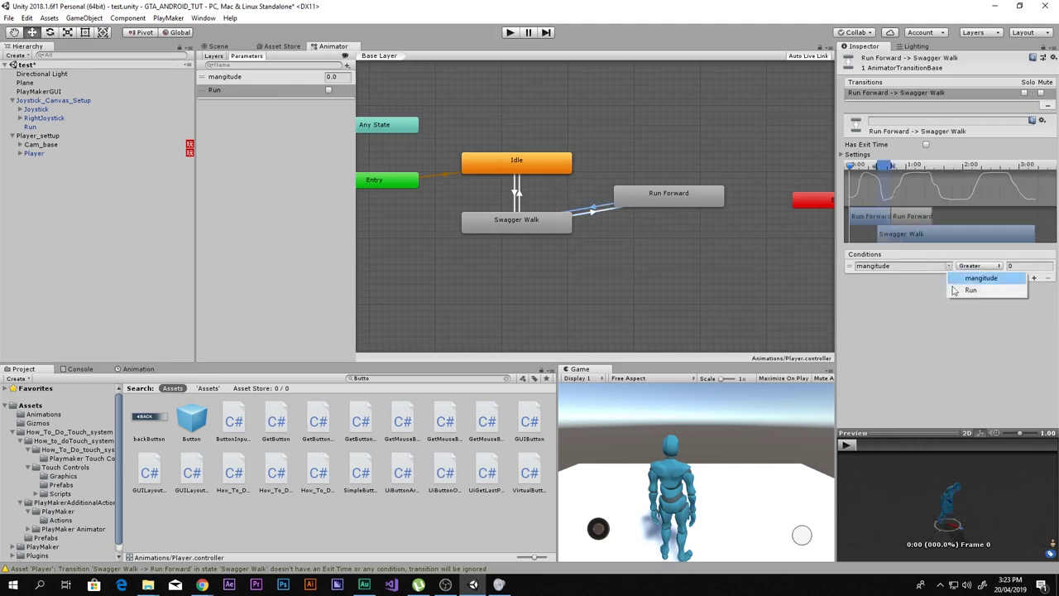
{"action": "left_click", "coordinate": [967, 289]}
{"action": "left_click", "coordinate": [976, 266]}
{"action": "left_click", "coordinate": [983, 290]}
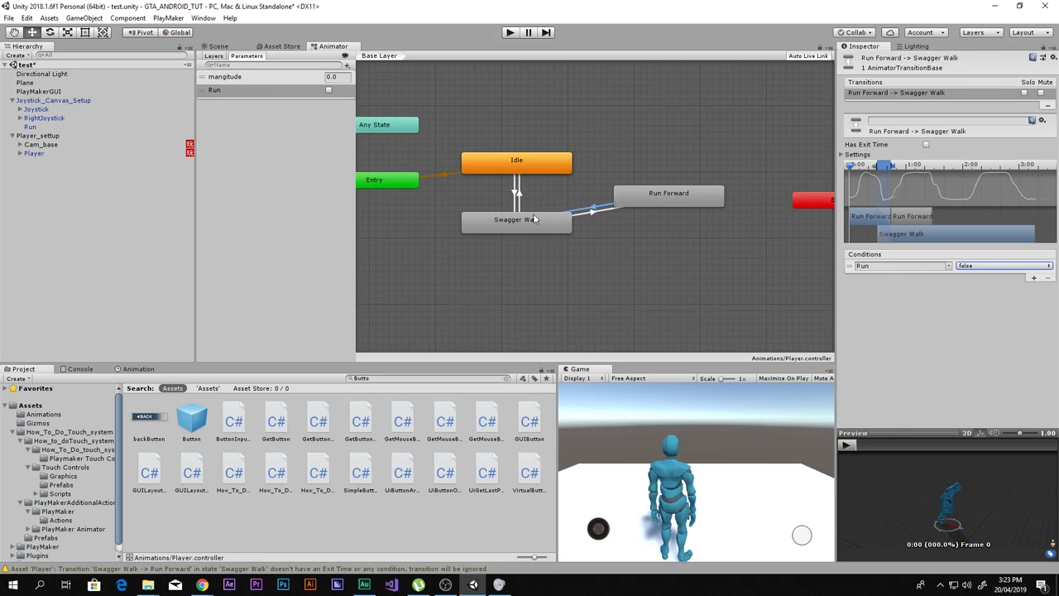
- Play-test walking with W and switching Run on and off, then stop the game
{"action": "left_click", "coordinate": [509, 32]}
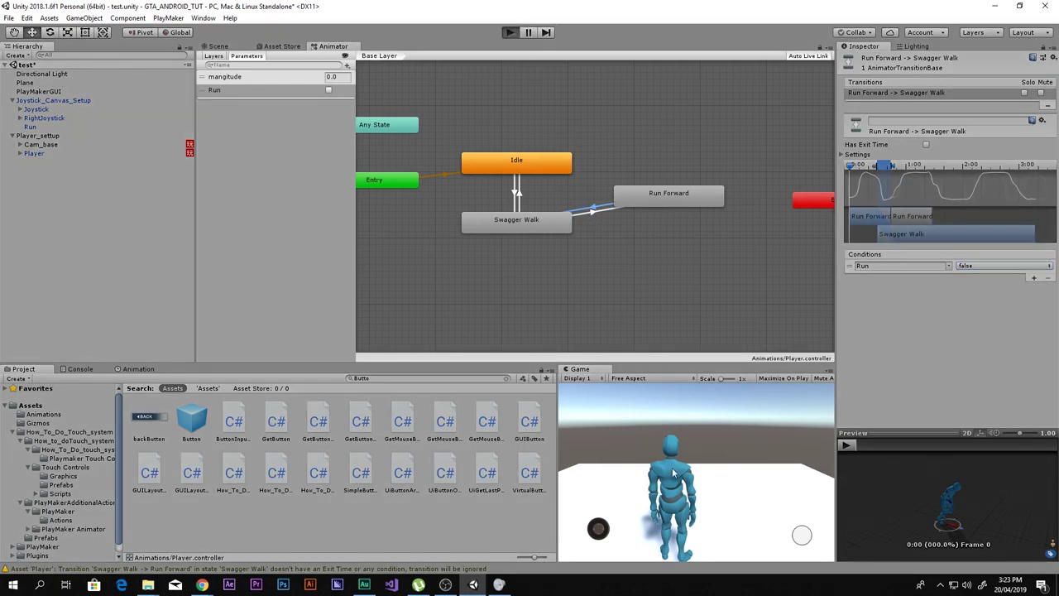
{"action": "key", "text": "w"}
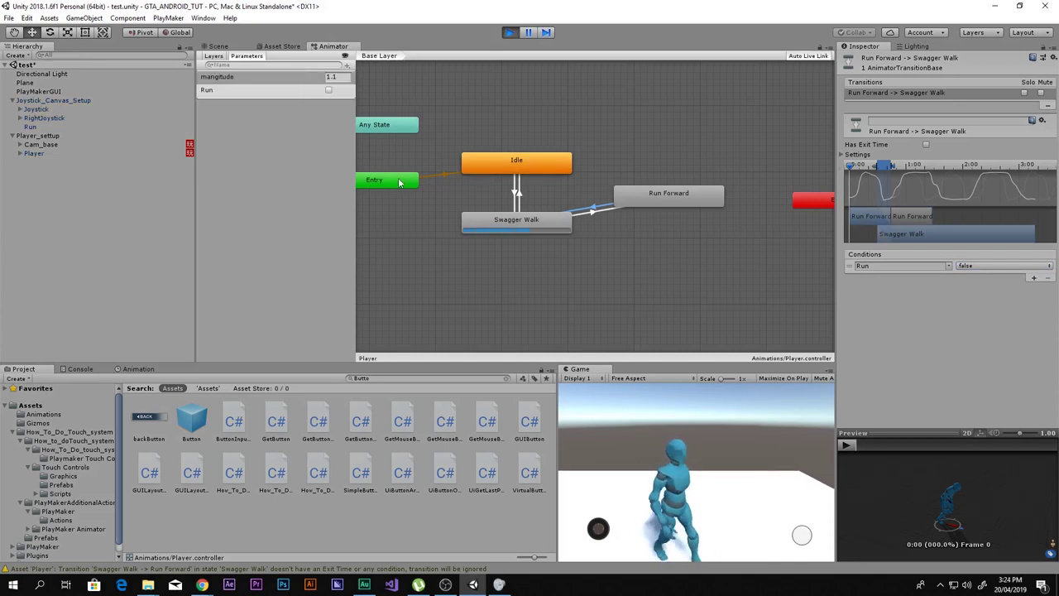
{"action": "left_click", "coordinate": [328, 91]}
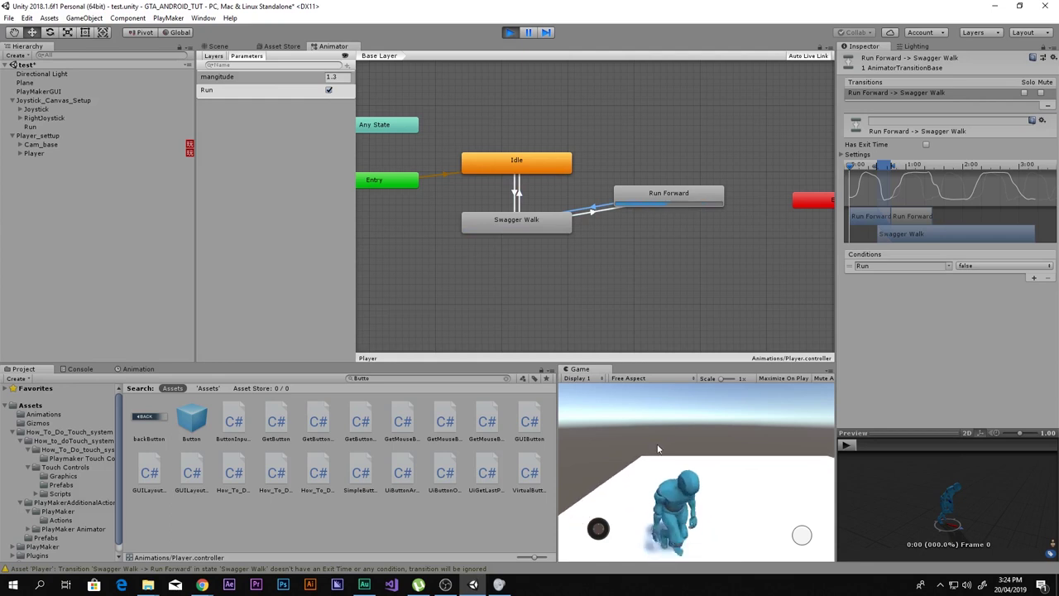
{"action": "left_click", "coordinate": [329, 91]}
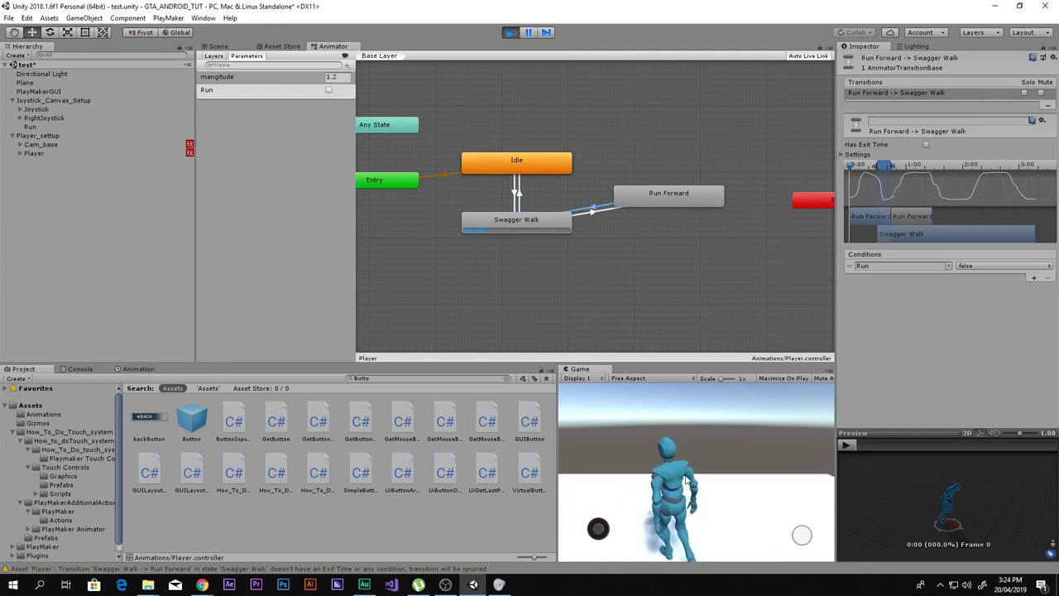
{"action": "left_click", "coordinate": [329, 91]}
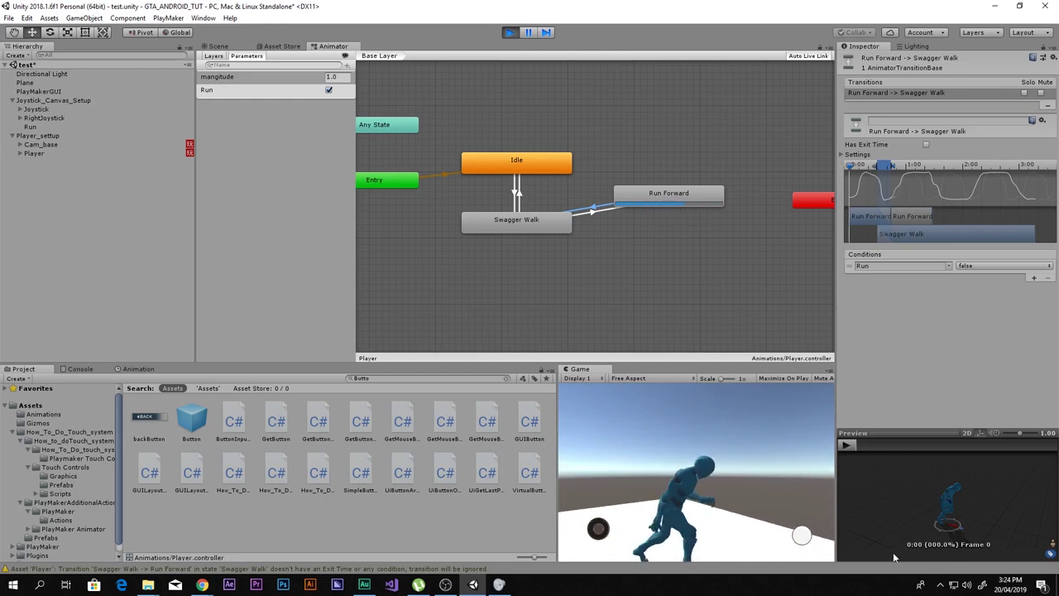
{"action": "left_click", "coordinate": [511, 33]}
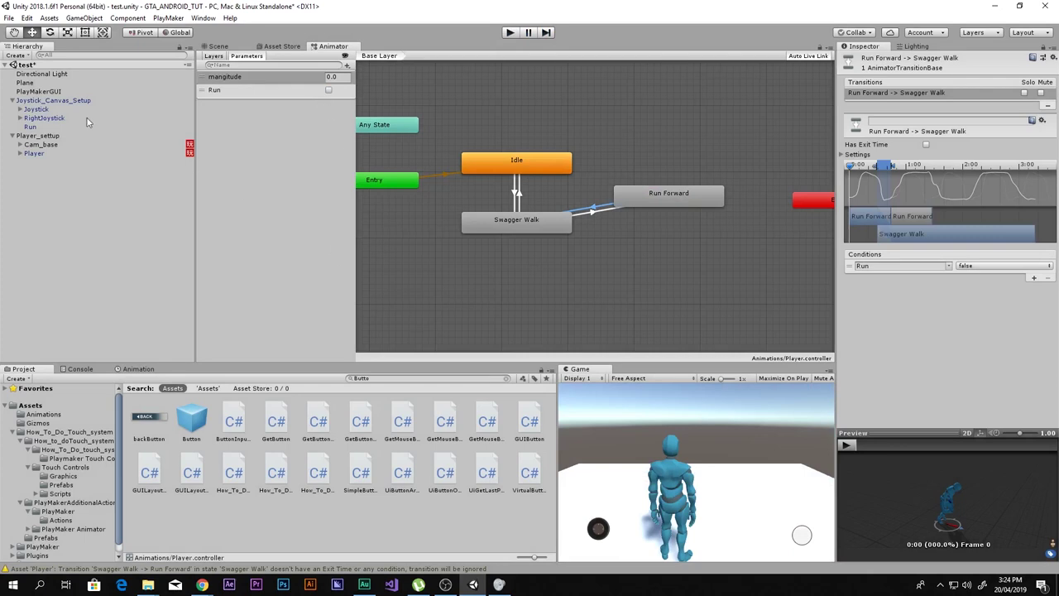
- Open the Player object's PlayMaker FSM and select its Run state
{"action": "left_click", "coordinate": [56, 124]}
{"action": "left_click", "coordinate": [48, 145]}
{"action": "left_click", "coordinate": [48, 156]}
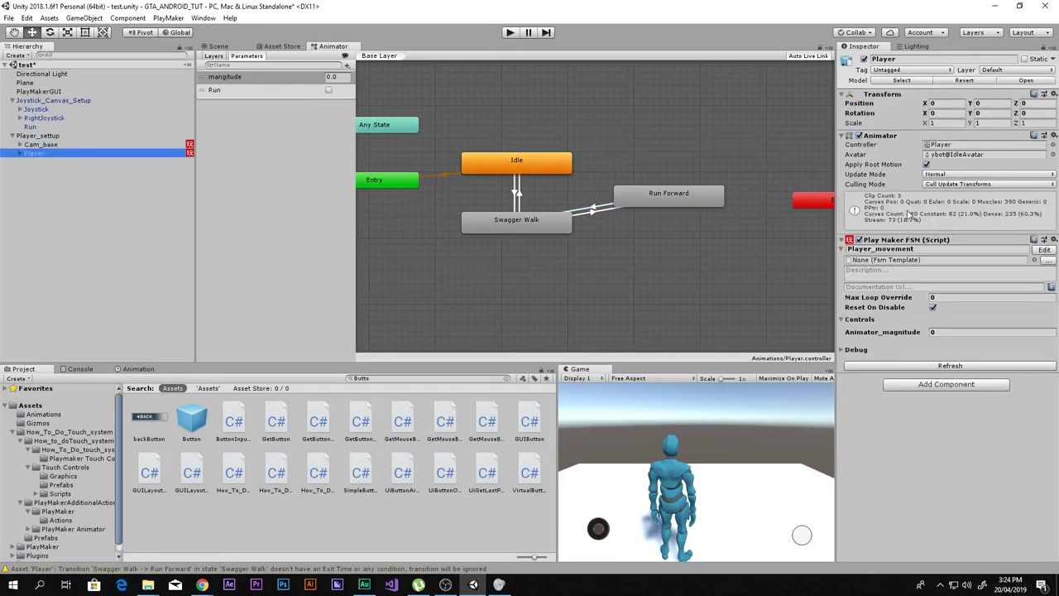
{"action": "left_click", "coordinate": [1044, 250]}
{"action": "left_click", "coordinate": [413, 147]}
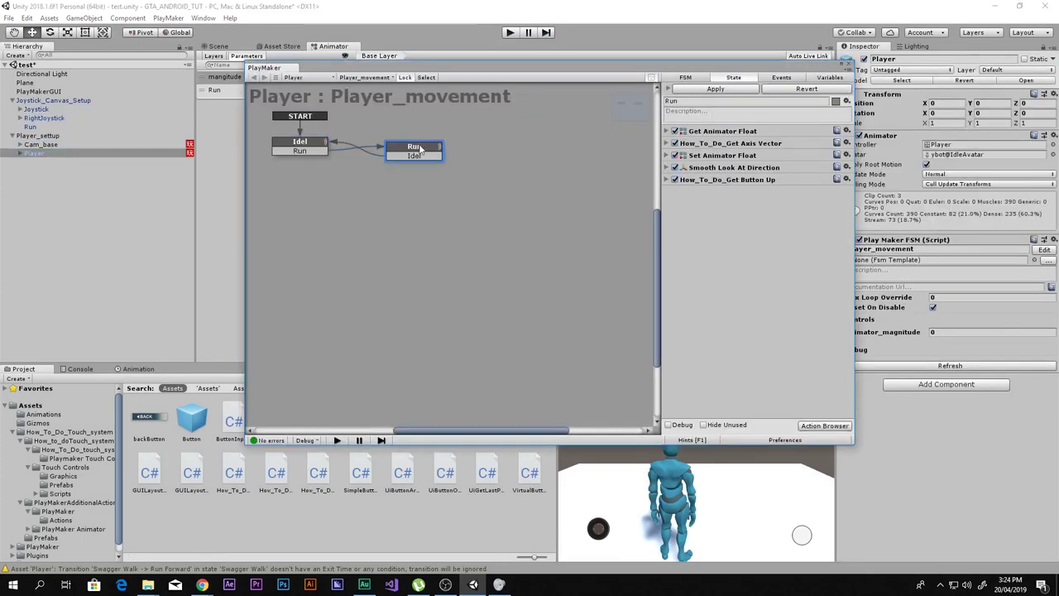
- Delete the Get Animator Float and Set Animator Float actions from the Run state
{"action": "left_click", "coordinate": [668, 132]}
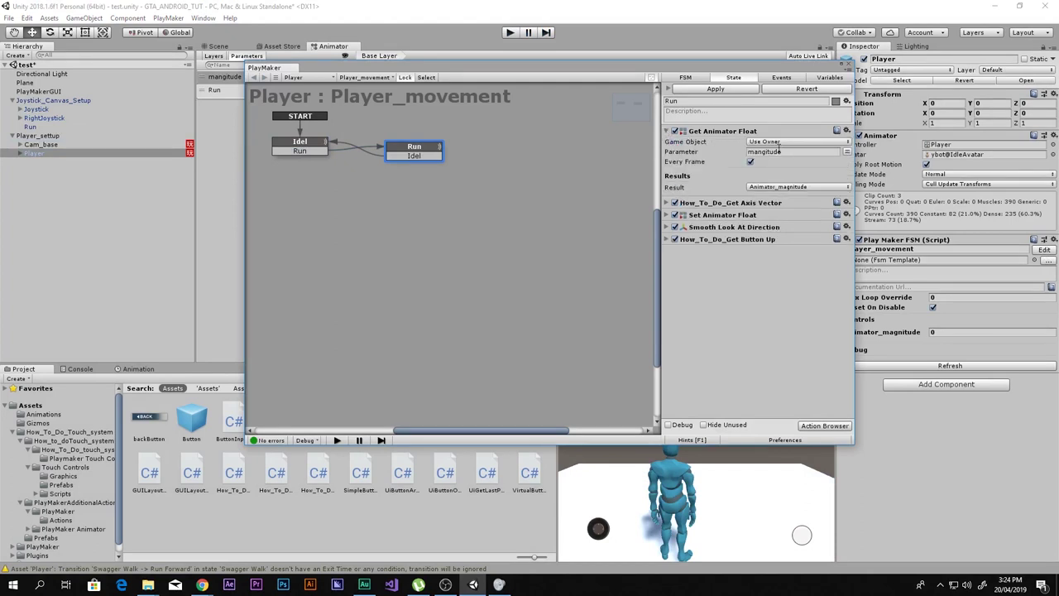
{"action": "left_click", "coordinate": [667, 132]}
{"action": "left_click", "coordinate": [712, 132]}
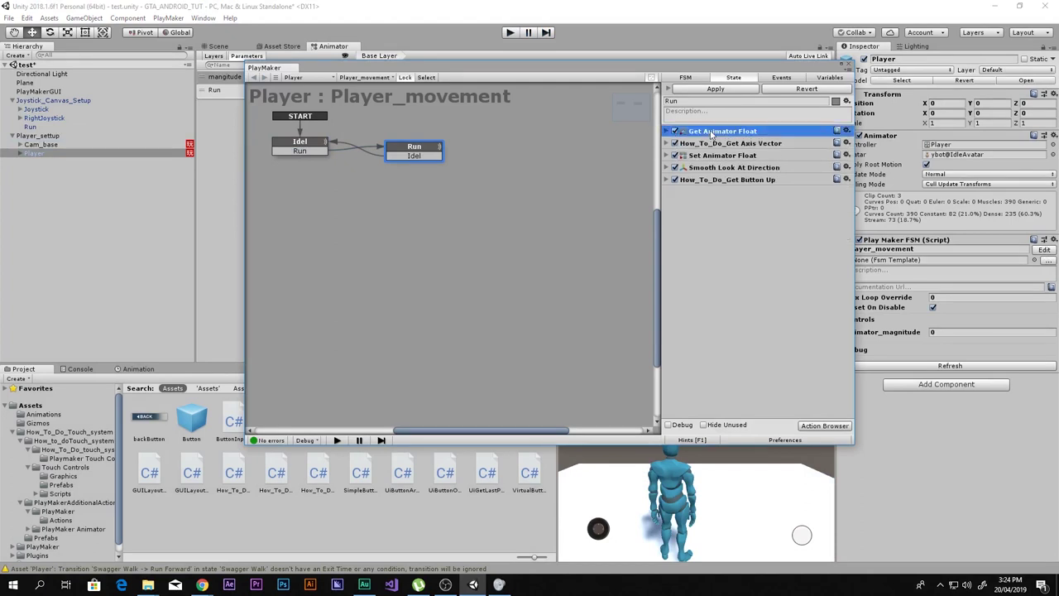
{"action": "key", "text": "Delete"}
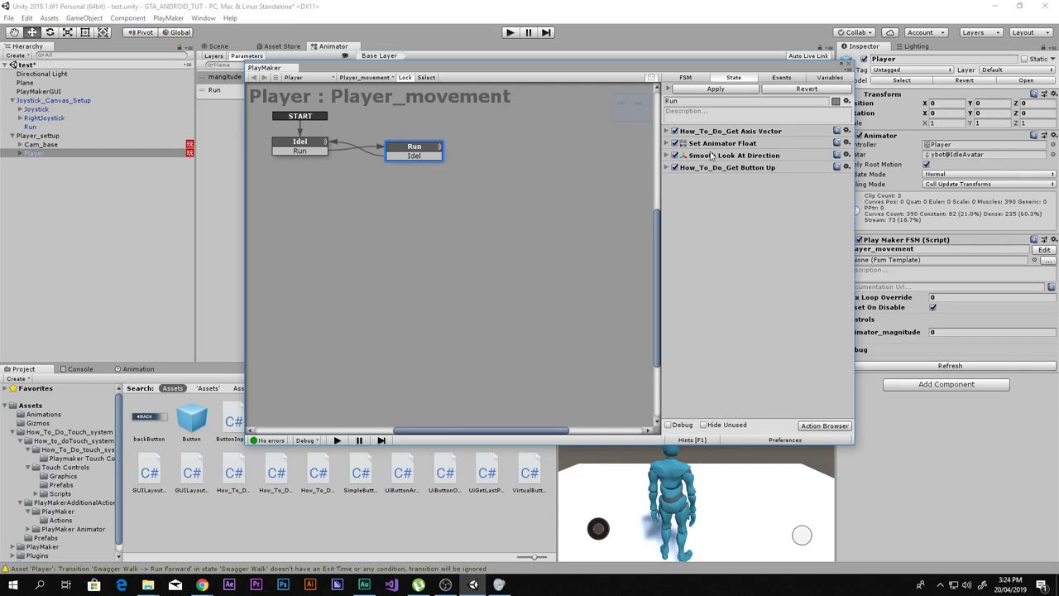
{"action": "left_click", "coordinate": [710, 148]}
{"action": "key", "text": "Delete"}
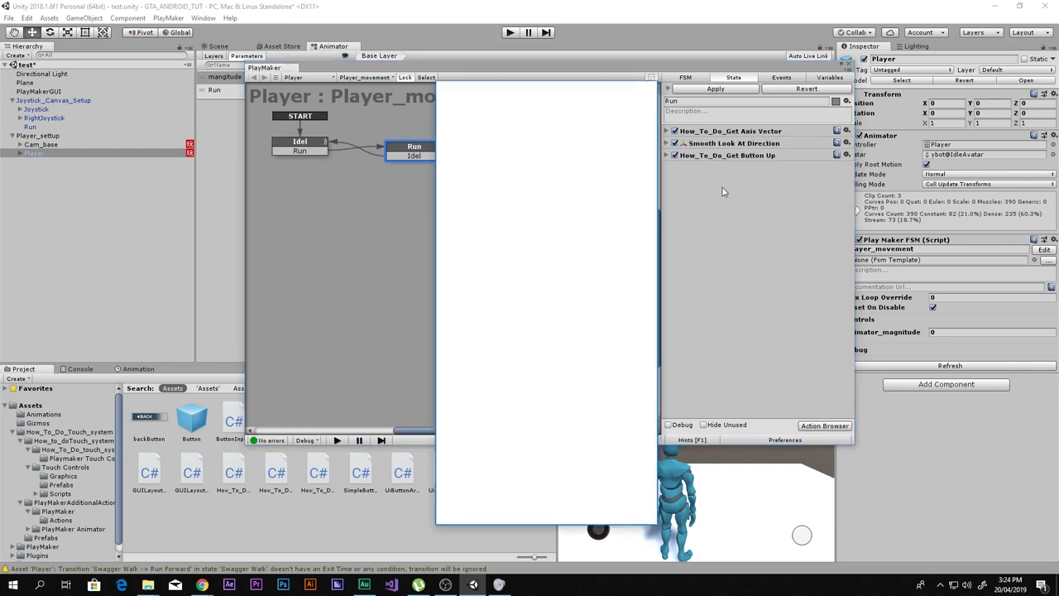
- Search 'animator bool' and add Set Animator Bool and Get Animator Bool to the Run state
{"action": "double_click", "coordinate": [726, 191]}
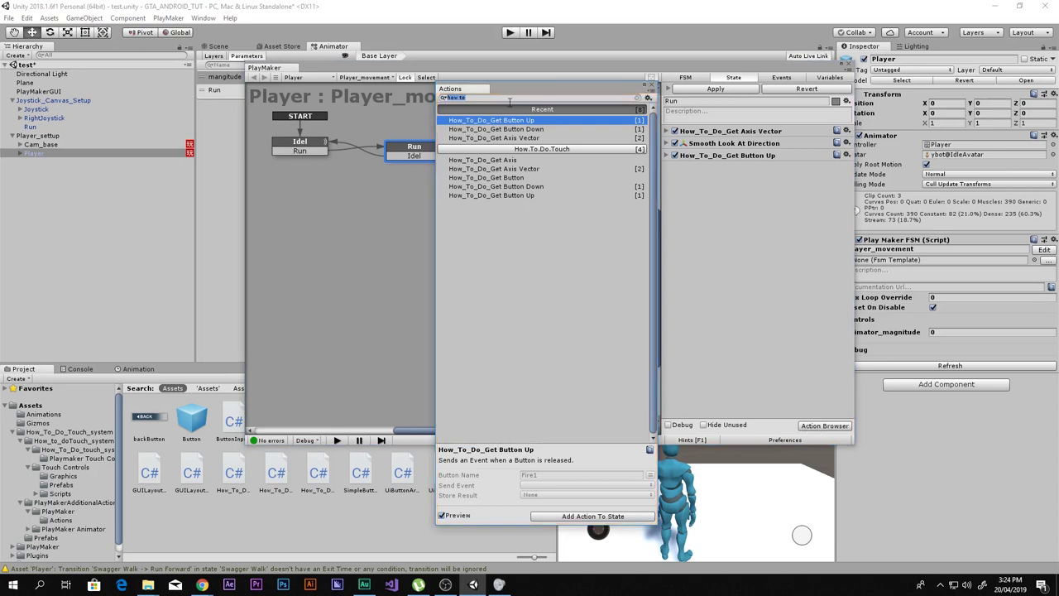
{"action": "type", "text": "ani"}
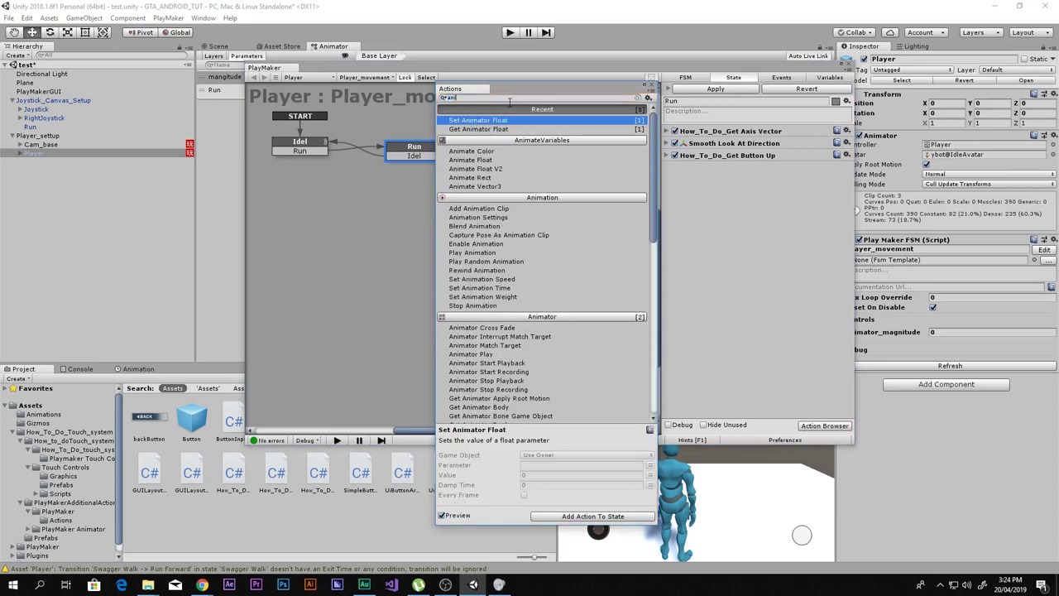
{"action": "type", "text": "mato"}
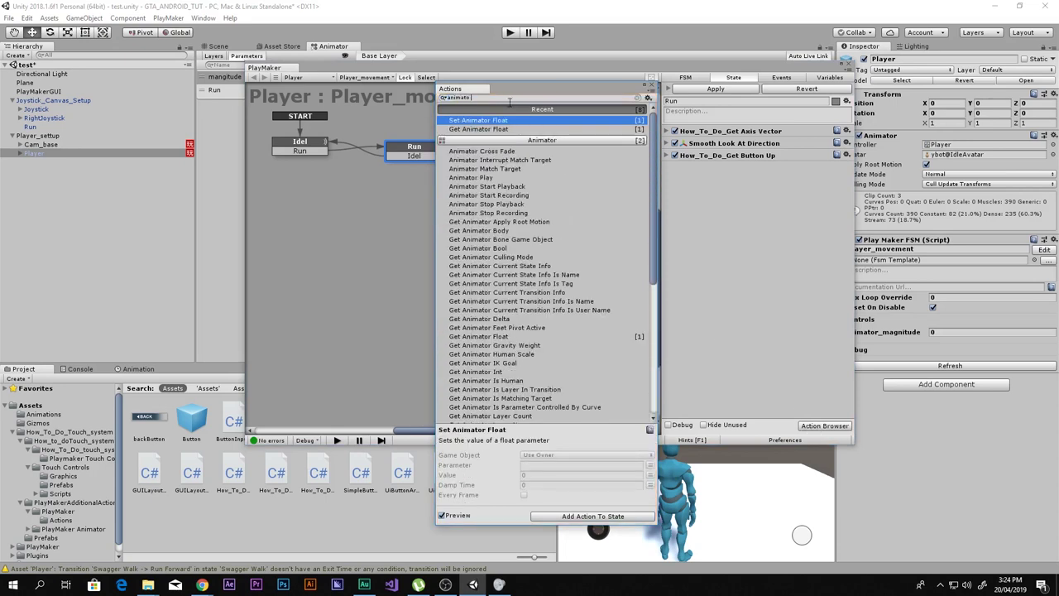
{"action": "type", "text": "r bool"}
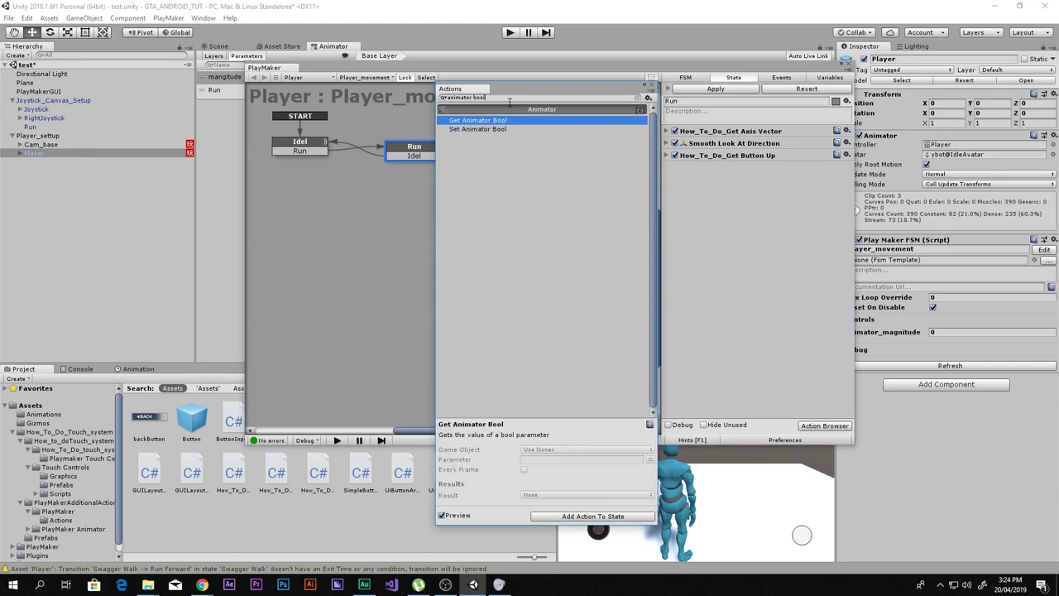
{"action": "double_click", "coordinate": [476, 130]}
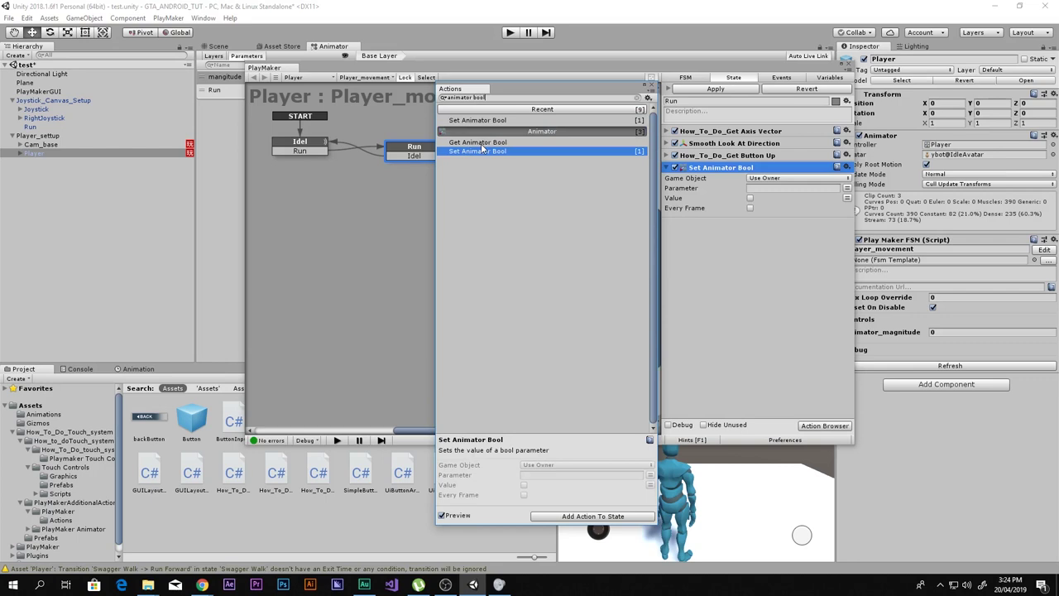
{"action": "double_click", "coordinate": [479, 142]}
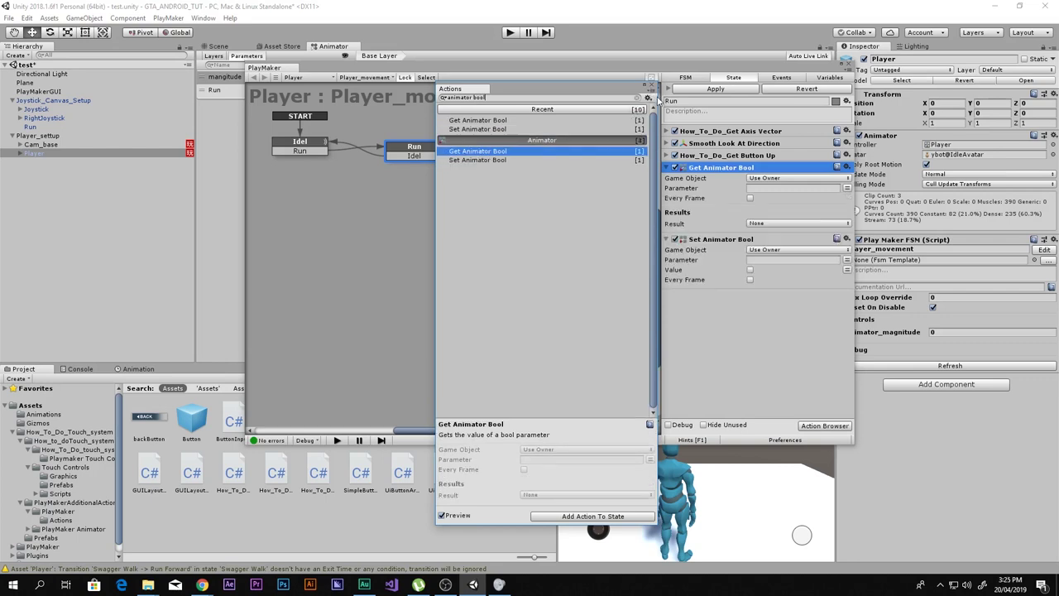
{"action": "left_click", "coordinate": [651, 86]}
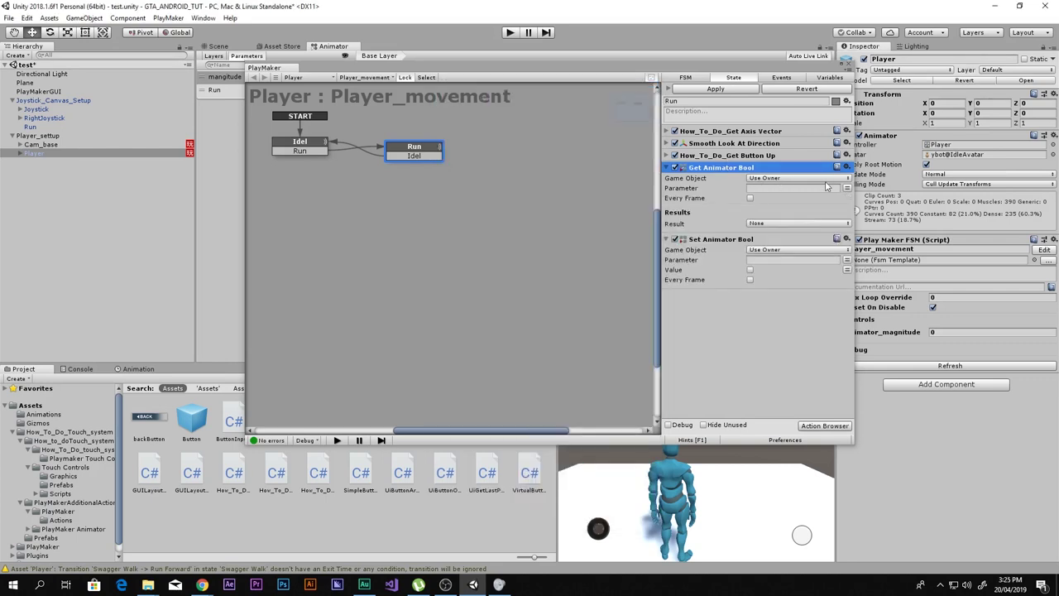
- Check Get Animator Bool's Run parameter name and make it read every frame
{"action": "left_click_drag", "start_coordinate": [489, 68], "coordinate": [463, 132]}
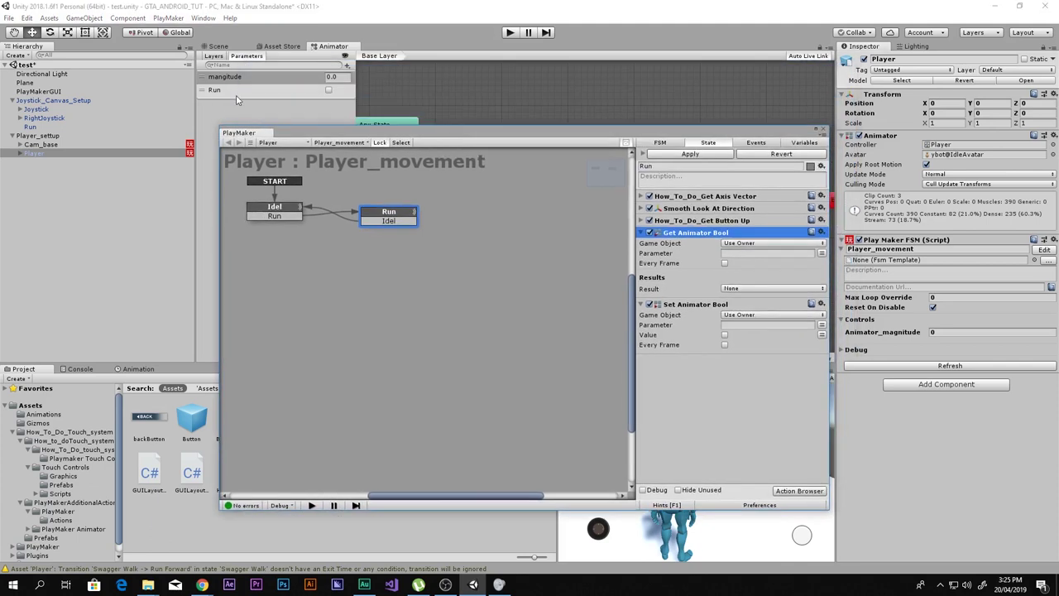
{"action": "left_click", "coordinate": [757, 253]}
{"action": "double_click", "coordinate": [757, 252]}
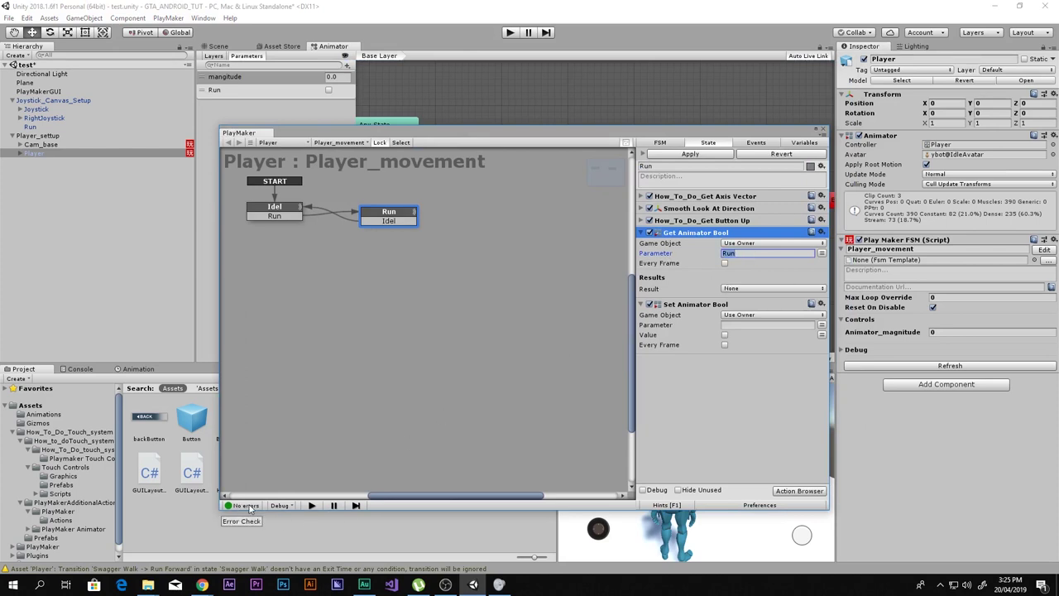
{"action": "left_click", "coordinate": [737, 323]}
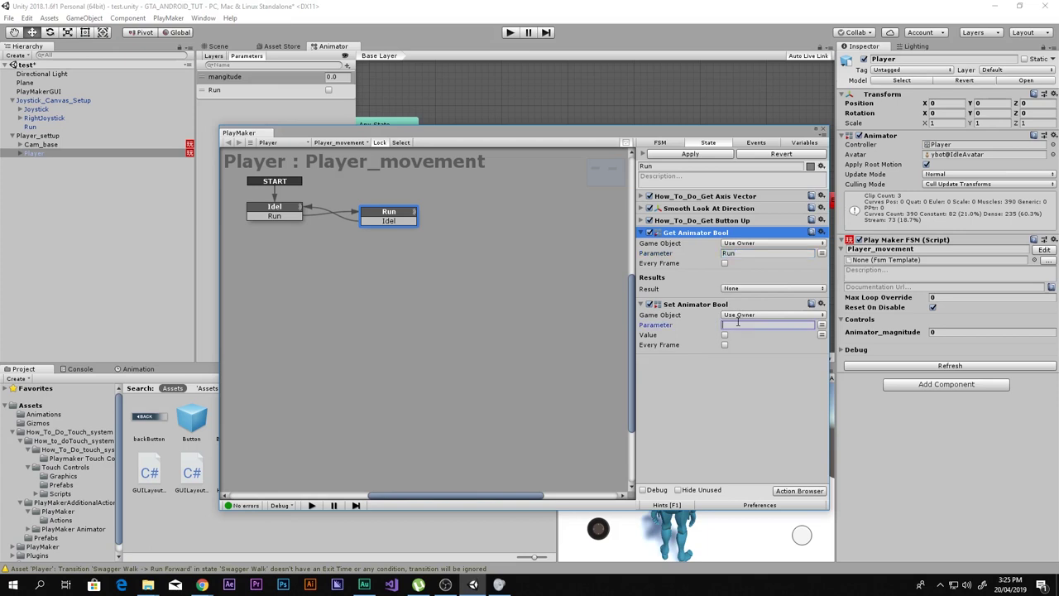
{"action": "left_click", "coordinate": [744, 255]}
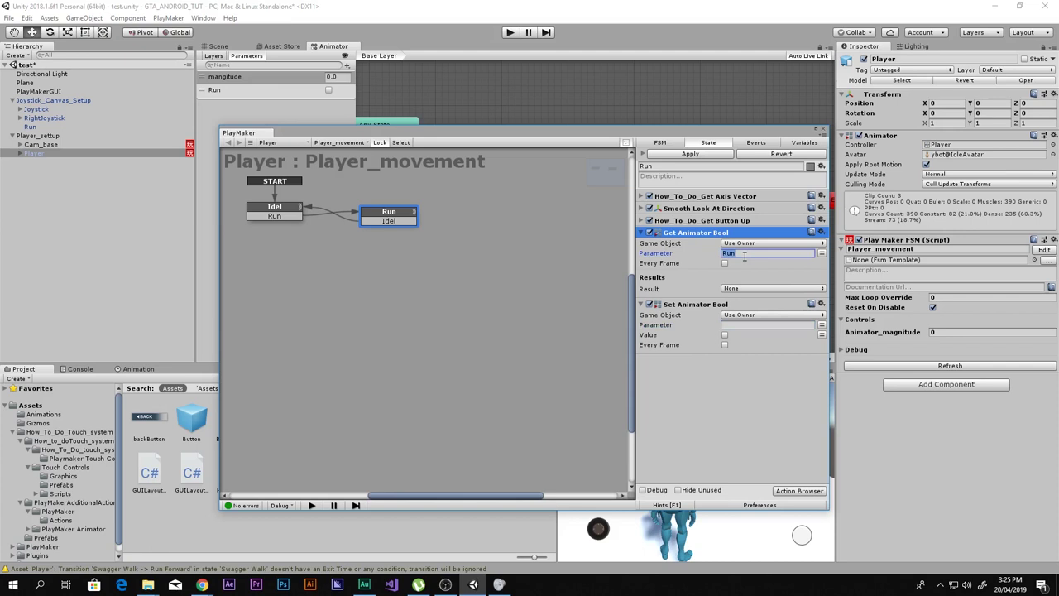
{"action": "left_click", "coordinate": [726, 263]}
- Store Get Animator Bool's result in the Run variable instead of a new Animator_bool variable
{"action": "left_click", "coordinate": [732, 289]}
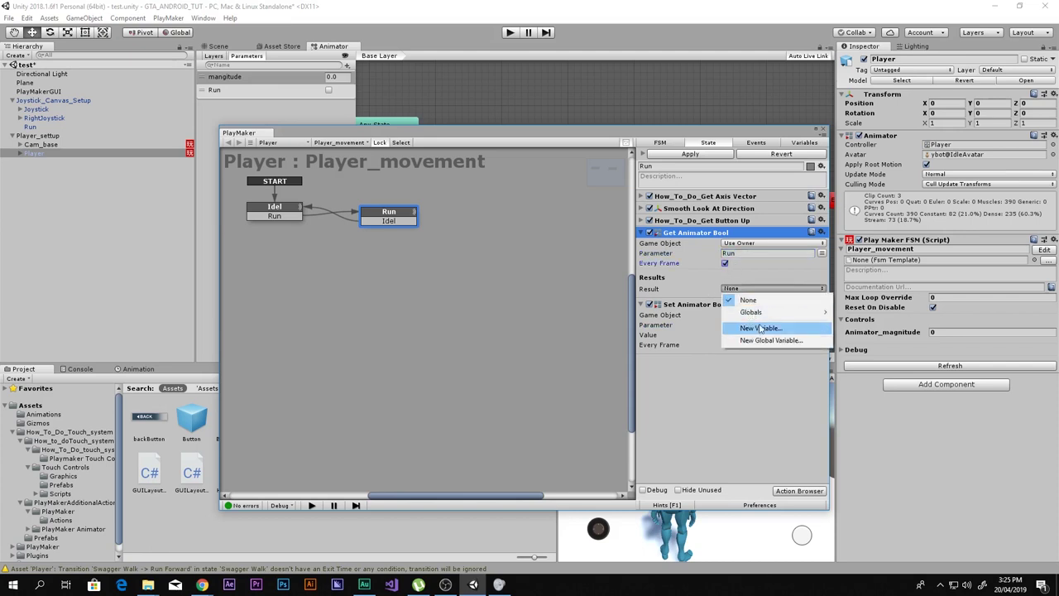
{"action": "left_click", "coordinate": [768, 326]}
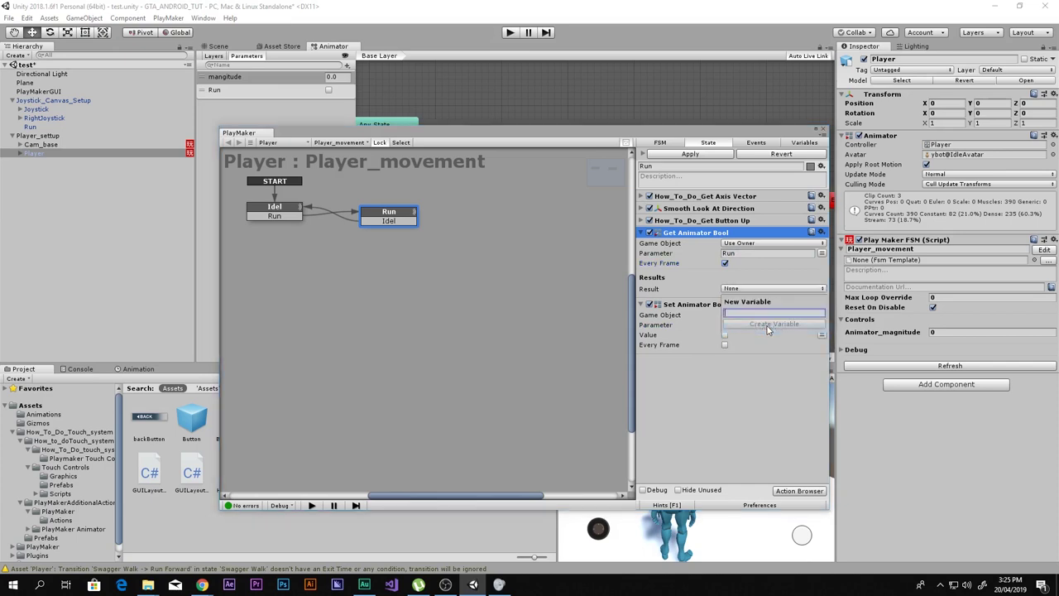
{"action": "type", "text": "Animator_bool"}
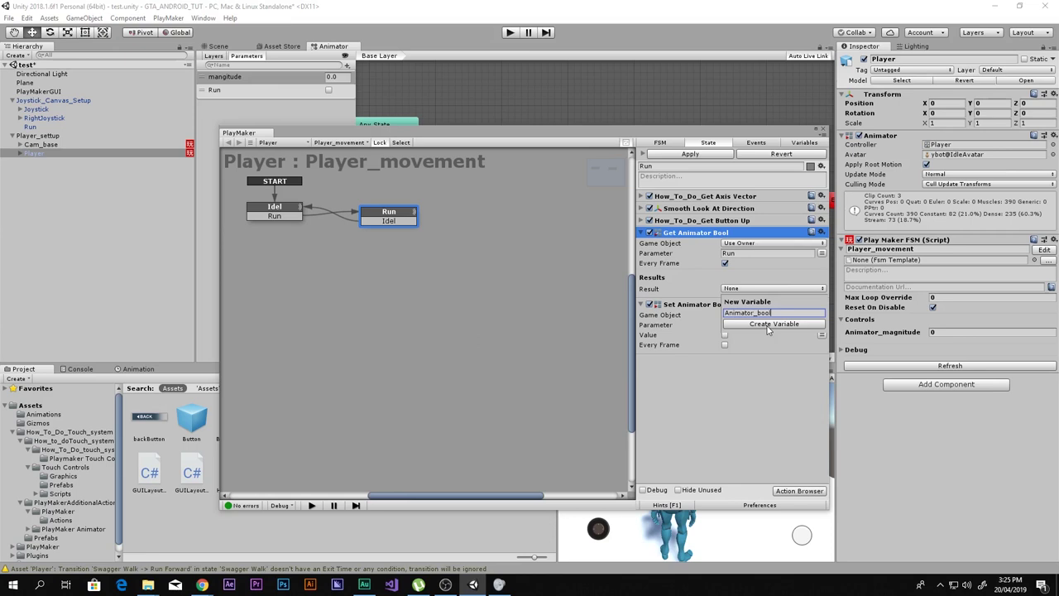
{"action": "left_click", "coordinate": [768, 324]}
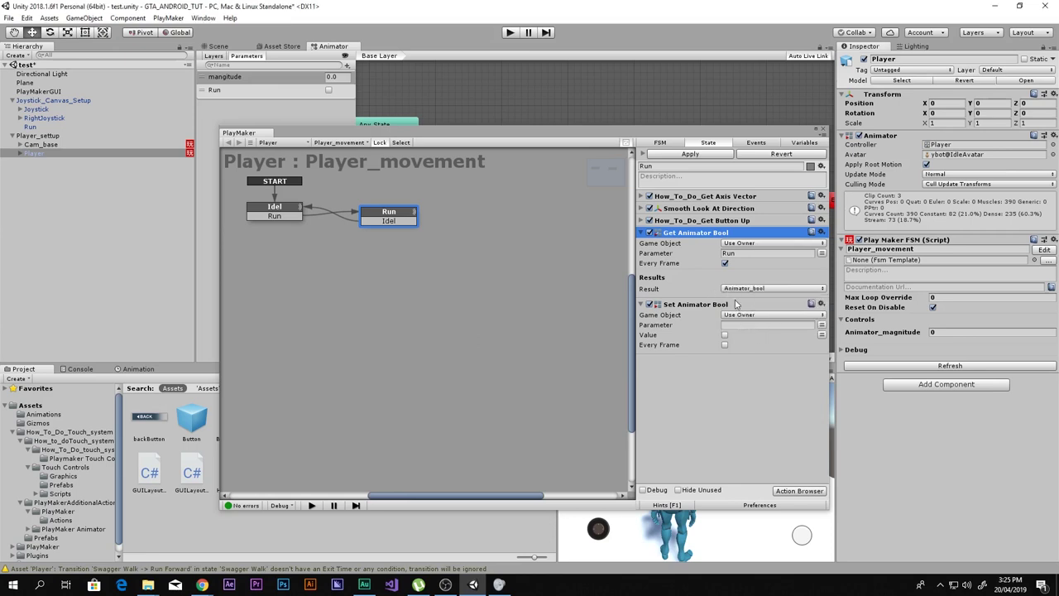
{"action": "left_click", "coordinate": [749, 324]}
{"action": "left_click", "coordinate": [755, 339]}
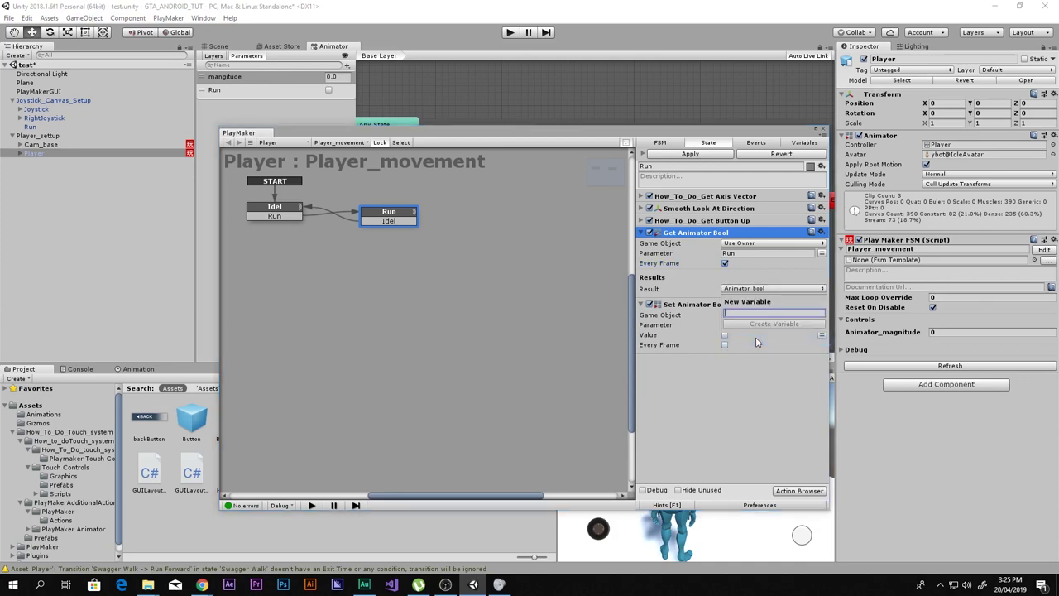
{"action": "left_click", "coordinate": [755, 337]}
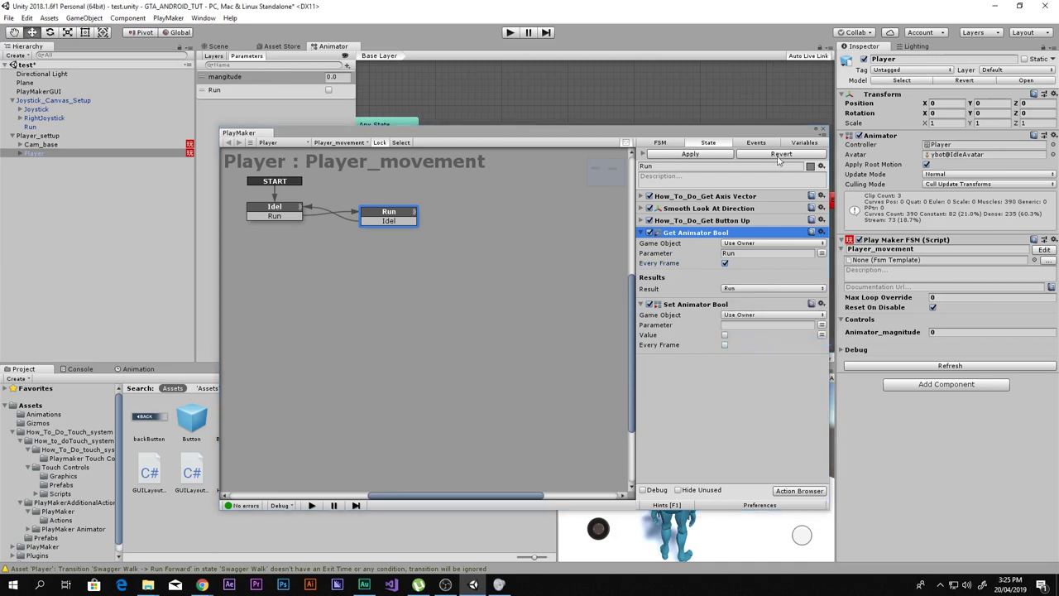
- Delete the unused Animator_bool variable from the FSM Variables list
{"action": "left_click", "coordinate": [804, 142]}
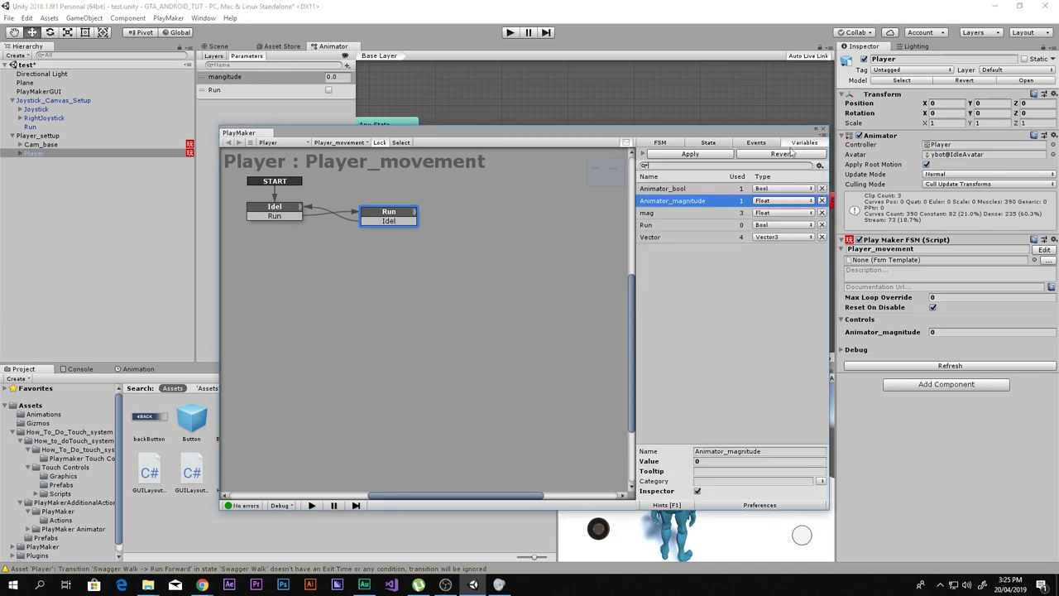
{"action": "left_click", "coordinate": [663, 226]}
{"action": "key", "text": "Down"}
{"action": "key", "text": "Up"}
{"action": "key", "text": "Up"}
{"action": "key", "text": "Up"}
{"action": "key", "text": "Up"}
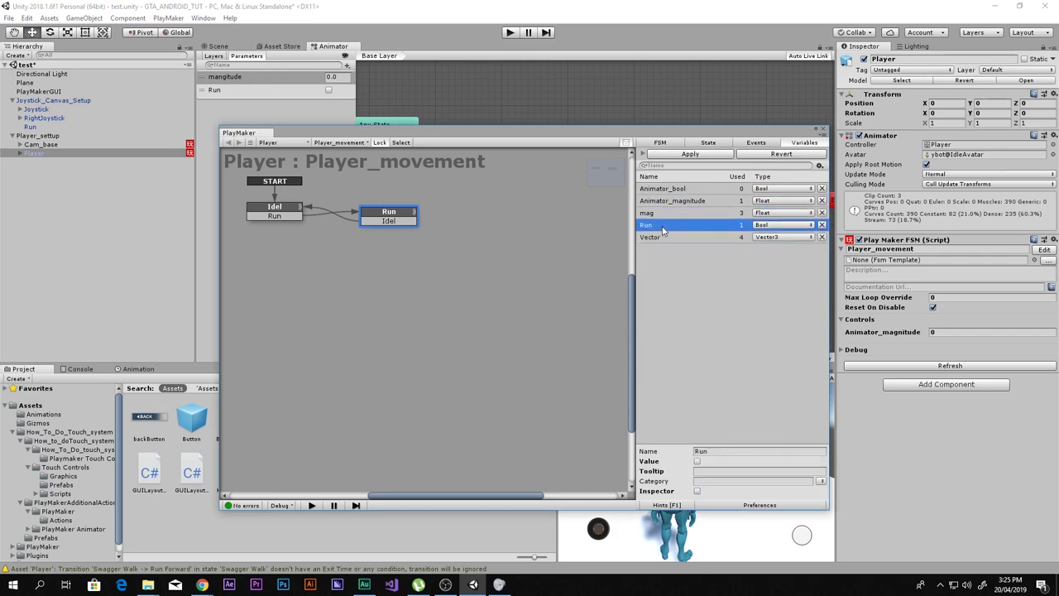
{"action": "left_click", "coordinate": [821, 188]}
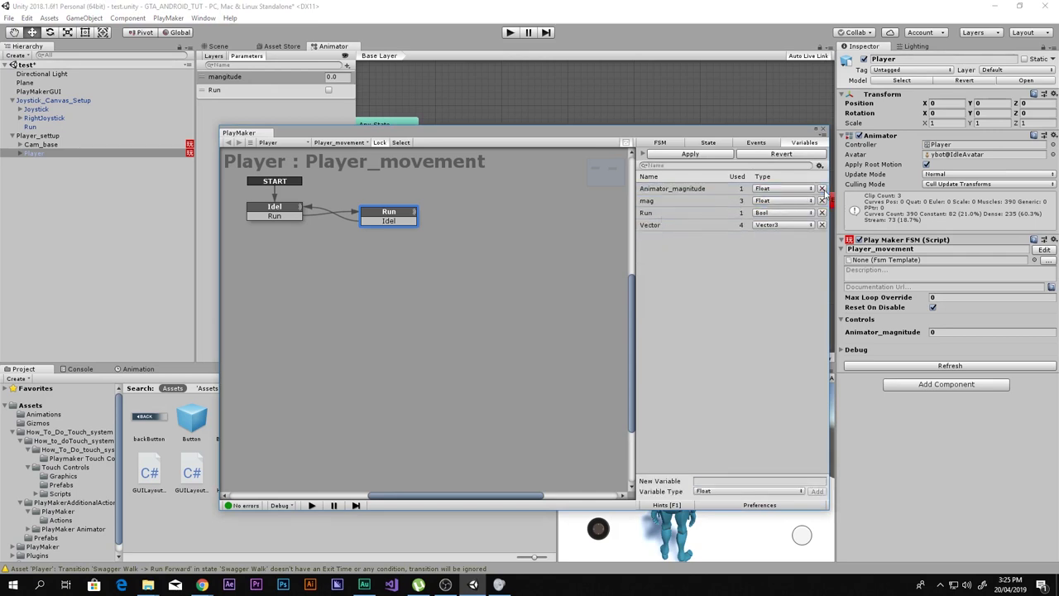
{"action": "left_click", "coordinate": [686, 200]}
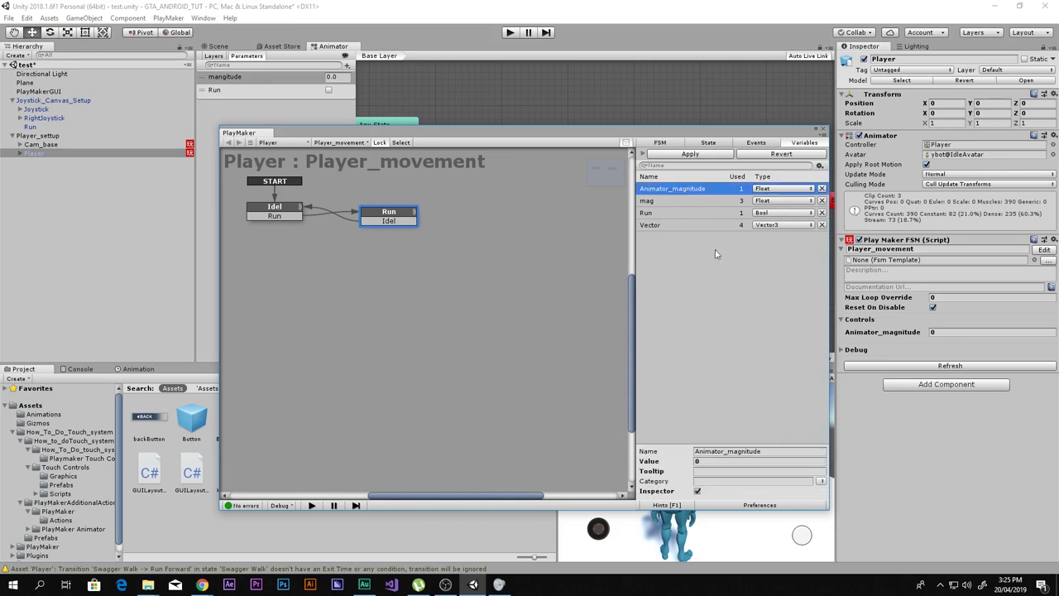
{"action": "key", "text": "Down"}
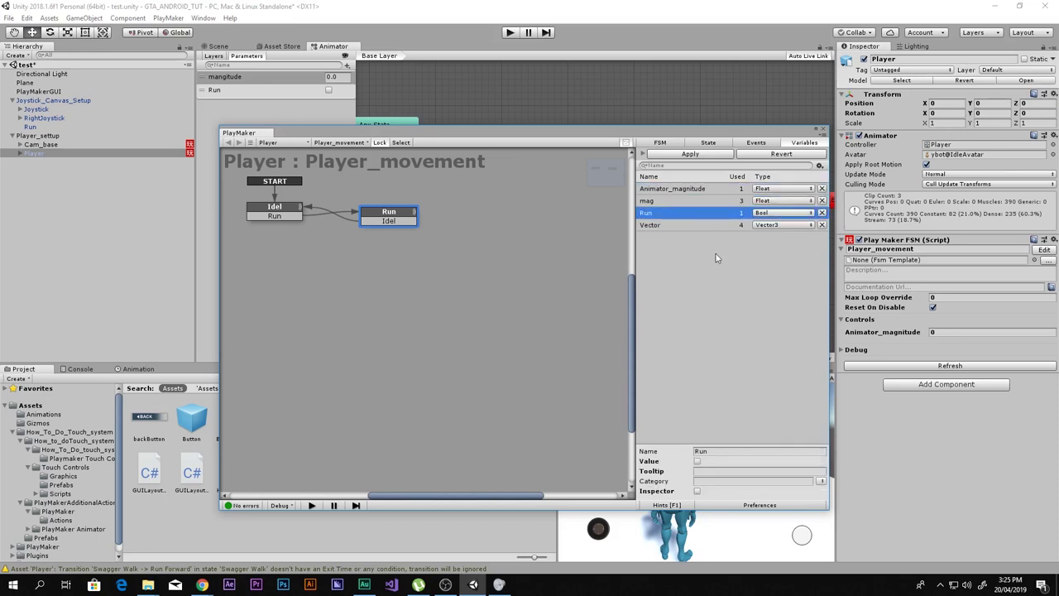
{"action": "left_click", "coordinate": [708, 142]}
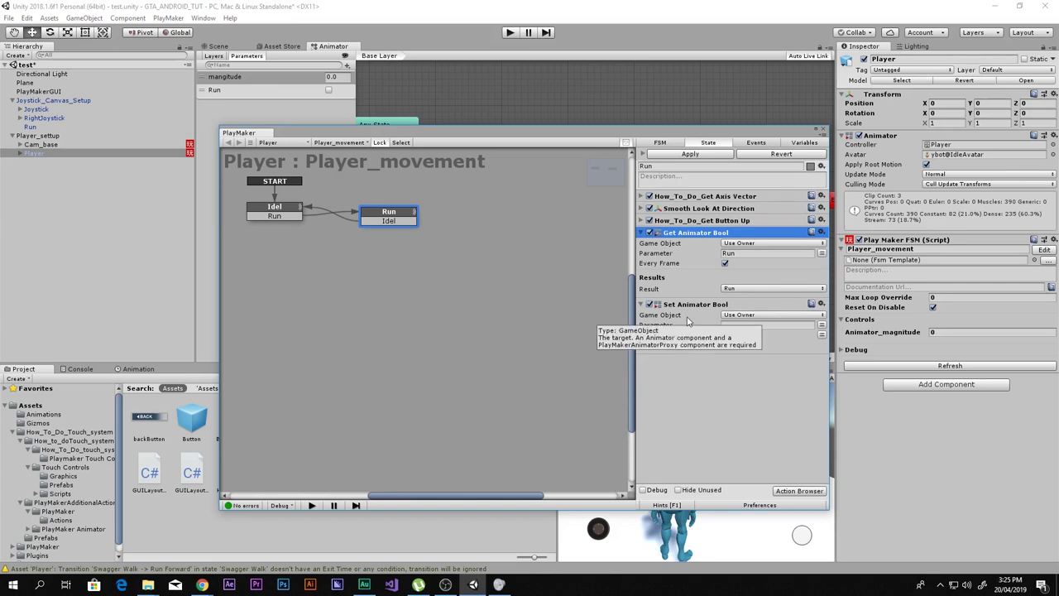
- Give Set Animator Bool parameter Run, Value from the Run variable, and Every Frame
{"action": "left_click", "coordinate": [735, 330]}
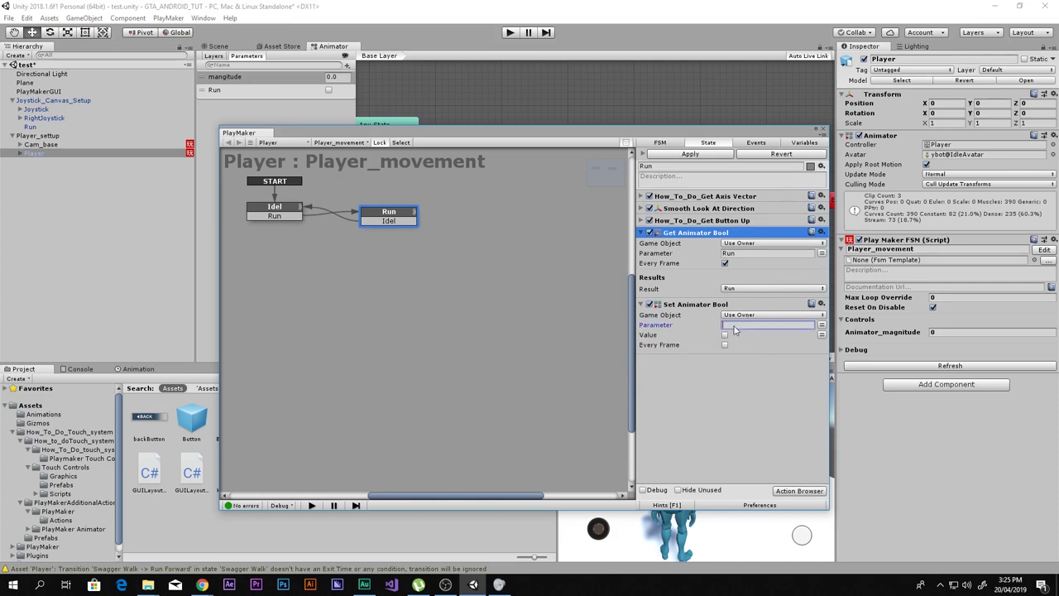
{"action": "left_click", "coordinate": [747, 254]}
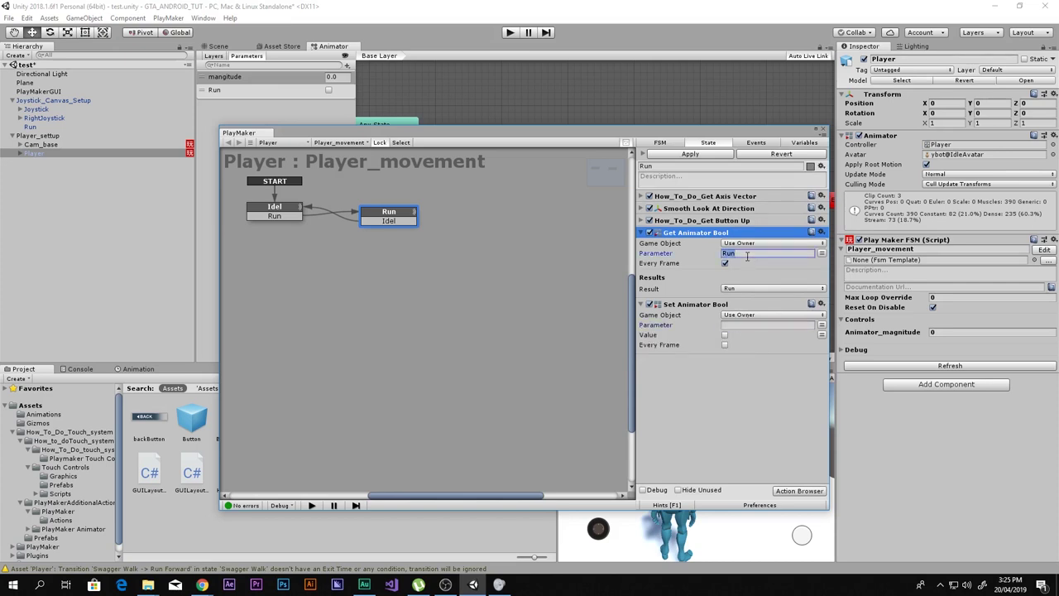
{"action": "left_click", "coordinate": [737, 324]}
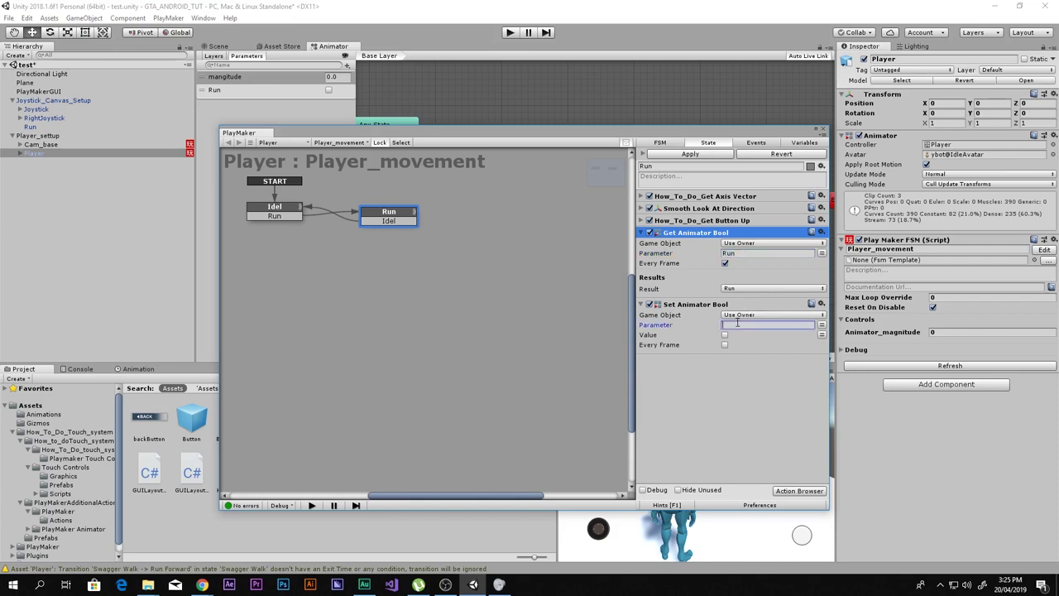
{"action": "left_click", "coordinate": [814, 335]}
{"action": "left_click", "coordinate": [822, 334]}
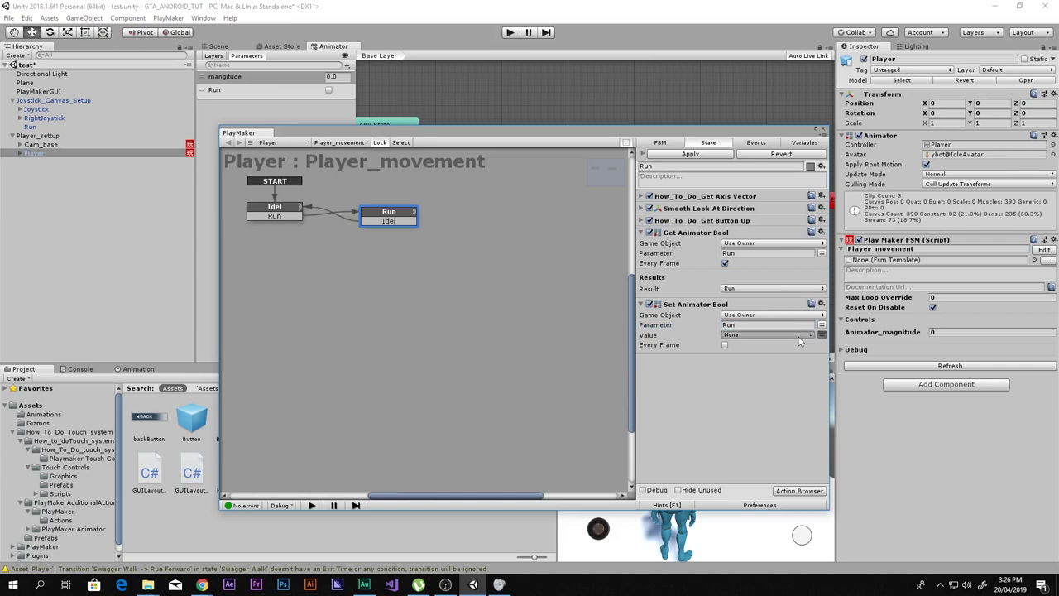
{"action": "left_click", "coordinate": [785, 335]}
{"action": "left_click", "coordinate": [786, 361]}
{"action": "left_click", "coordinate": [725, 344]}
- Collapse both animator bool actions and start the game to test
{"action": "left_click", "coordinate": [642, 234]}
{"action": "left_click", "coordinate": [642, 245]}
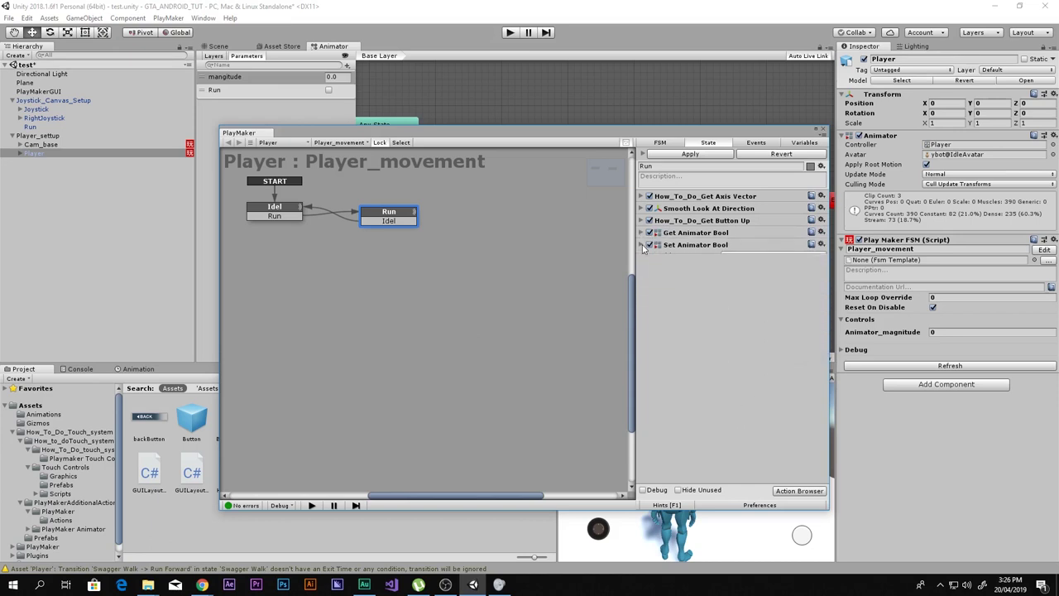
{"action": "left_click", "coordinate": [509, 33]}
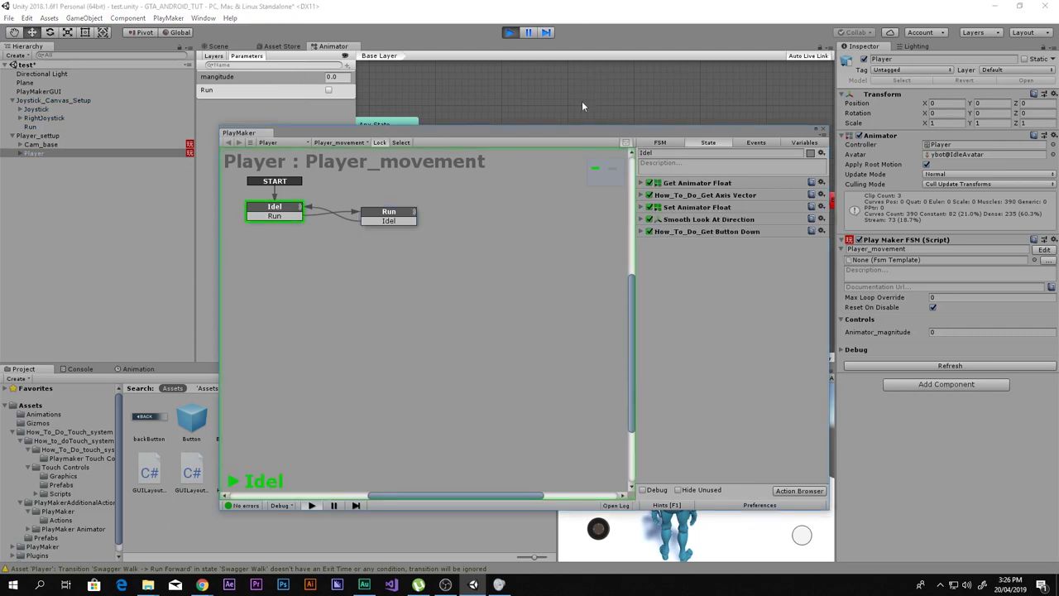
- Test-run the character with the on-screen joystick and Run button, then stop Play mode
{"action": "left_click_drag", "start_coordinate": [575, 135], "coordinate": [549, 4]}
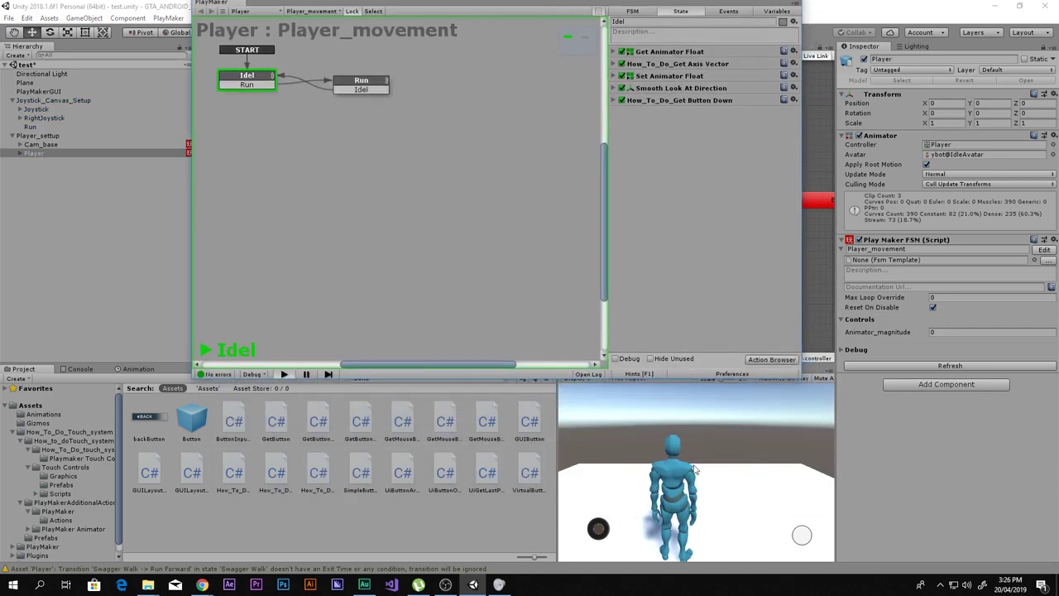
{"action": "left_click_drag", "start_coordinate": [588, 537], "coordinate": [595, 455]}
{"action": "left_click", "coordinate": [802, 535]}
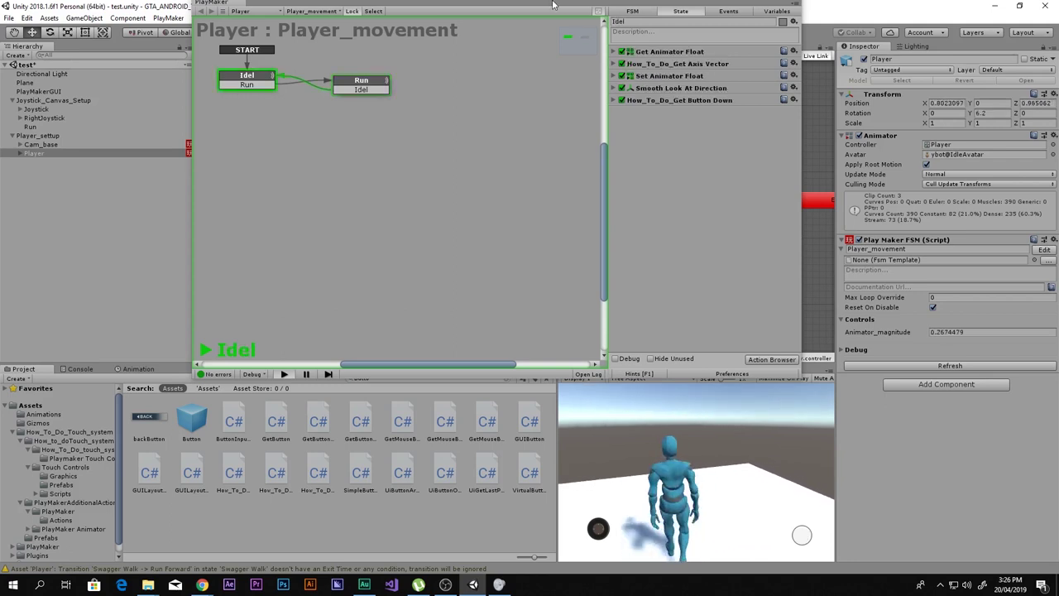
{"action": "left_click_drag", "start_coordinate": [553, 3], "coordinate": [544, 139]}
{"action": "left_click", "coordinate": [509, 33]}
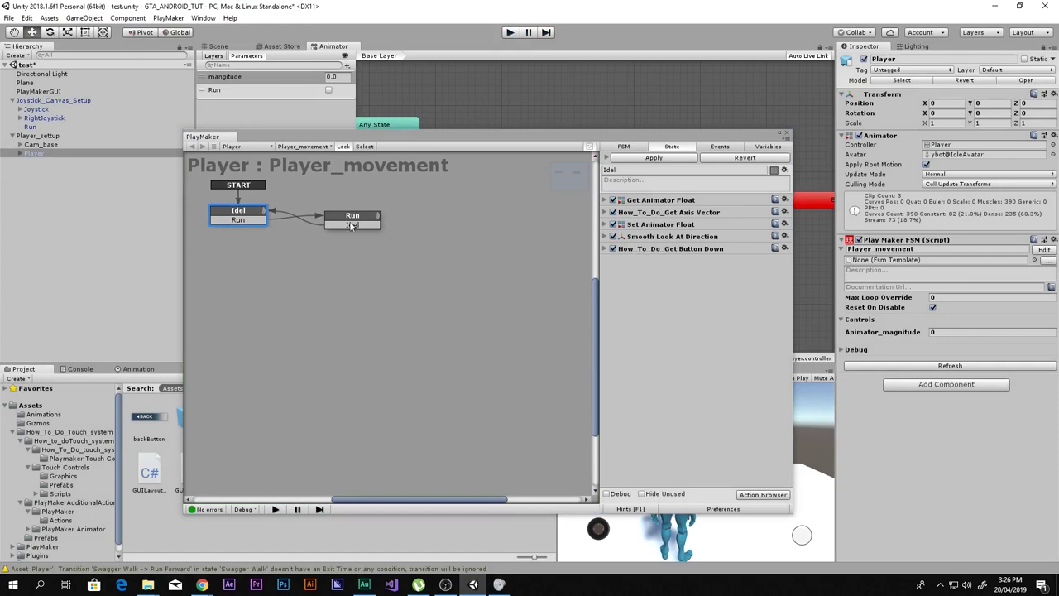
- Delete the Get Animator Bool and Set Animator Bool actions from the Run state
{"action": "left_click", "coordinate": [642, 249]}
{"action": "left_click", "coordinate": [654, 238]}
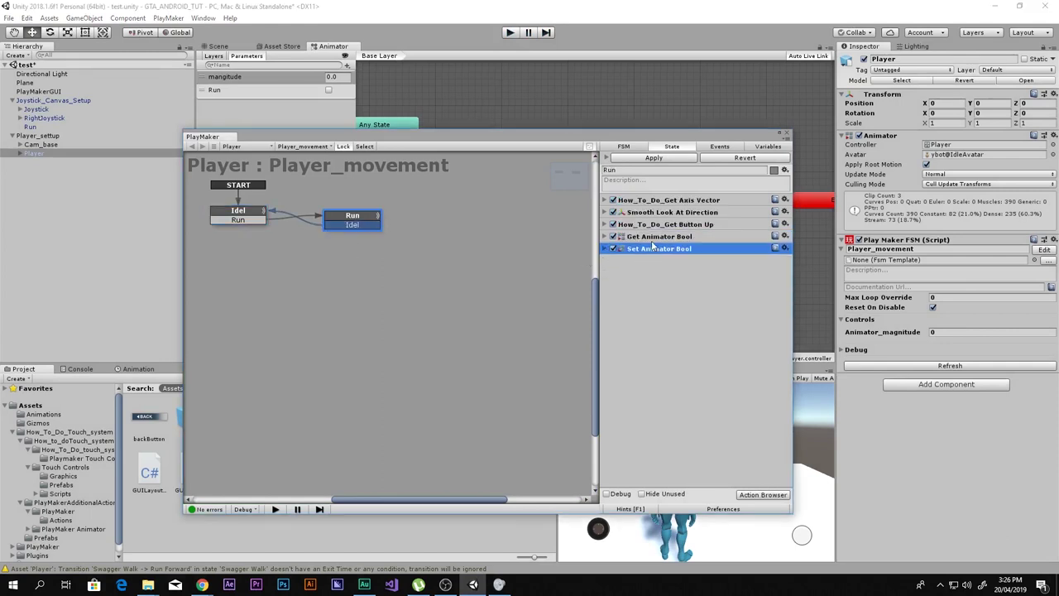
{"action": "key", "text": "Delete"}
{"action": "left_click", "coordinate": [652, 241]}
{"action": "key", "text": "Delete"}
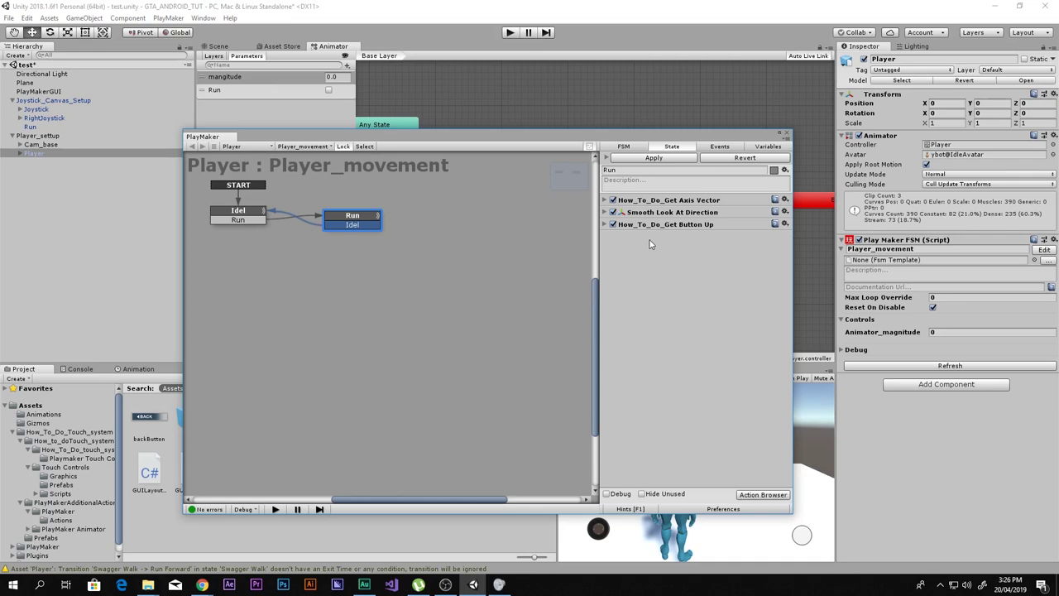
- Add a Set Bool Value action to the Run state that sets the Run variable to true
{"action": "left_click", "coordinate": [256, 216]}
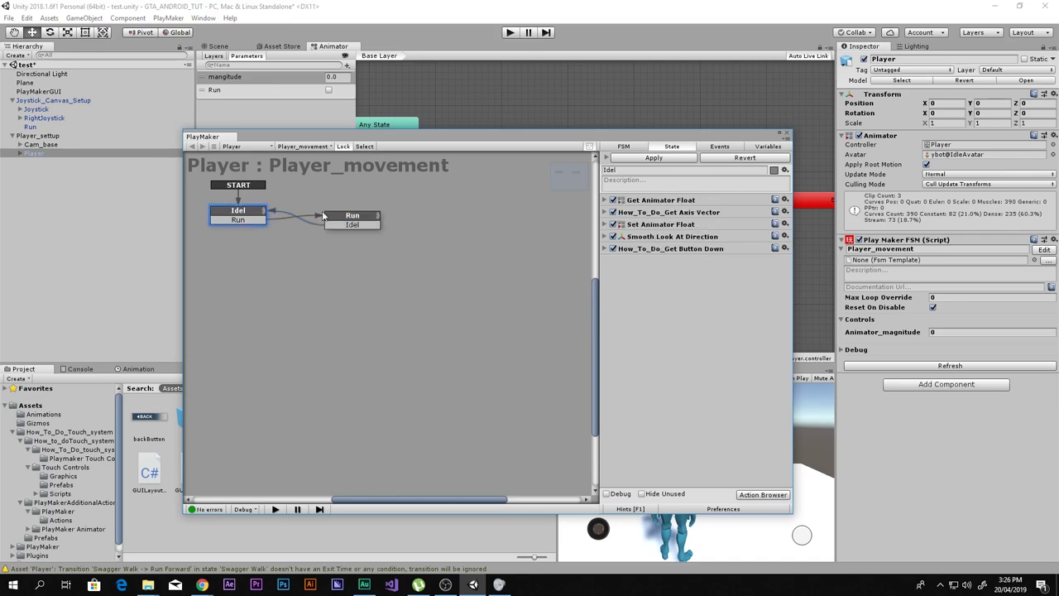
{"action": "left_click", "coordinate": [376, 218]}
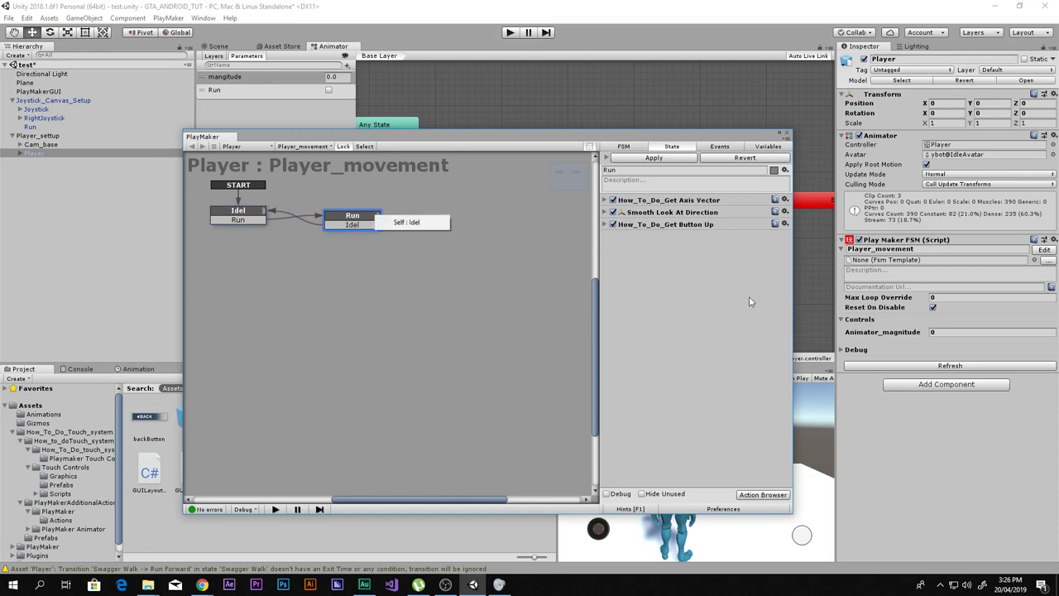
{"action": "double_click", "coordinate": [720, 291]}
{"action": "type", "text": "set bool"}
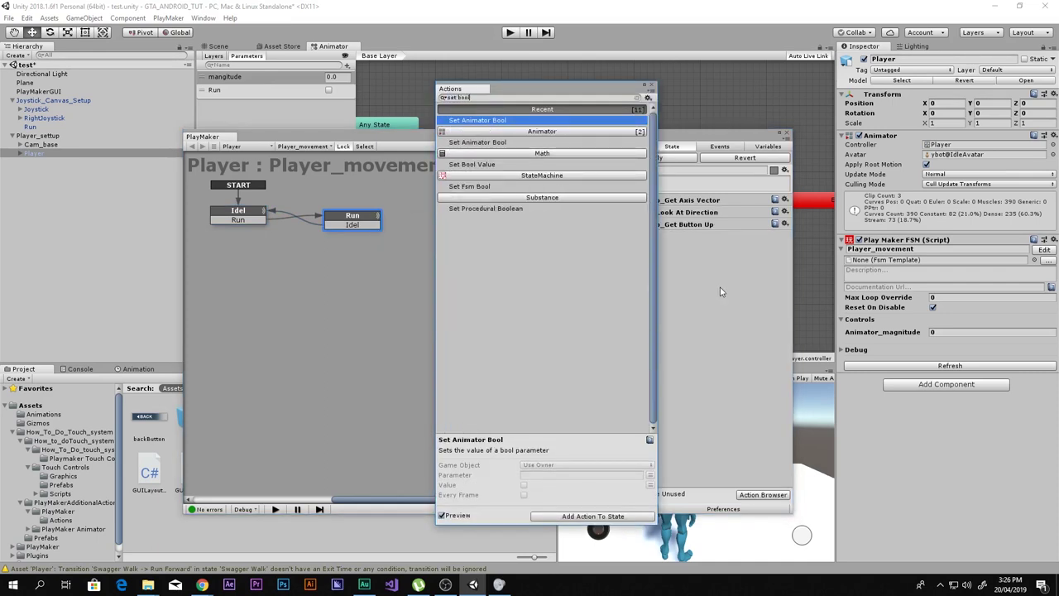
{"action": "key", "text": "Down"}
{"action": "key", "text": "Down"}
{"action": "key", "text": "Down"}
{"action": "key", "text": "Up"}
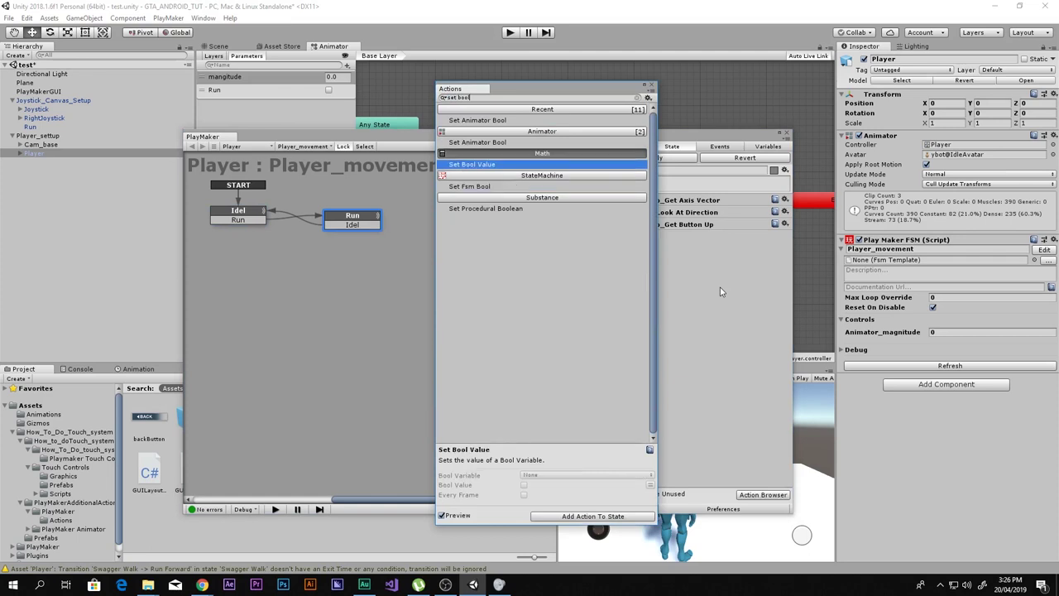
{"action": "key", "text": "Return"}
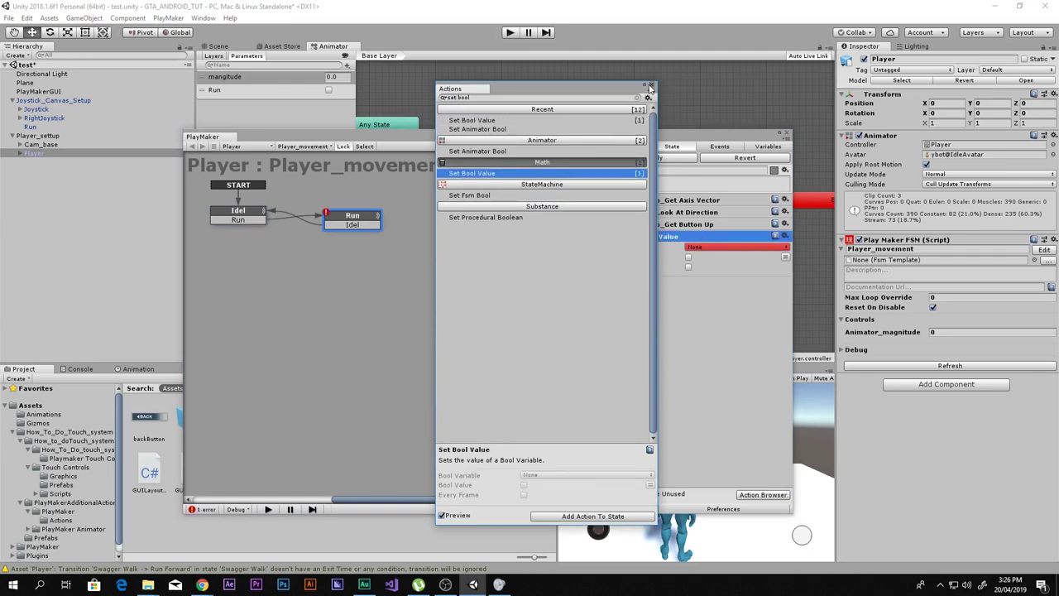
{"action": "left_click", "coordinate": [650, 86]}
{"action": "left_click", "coordinate": [700, 248]}
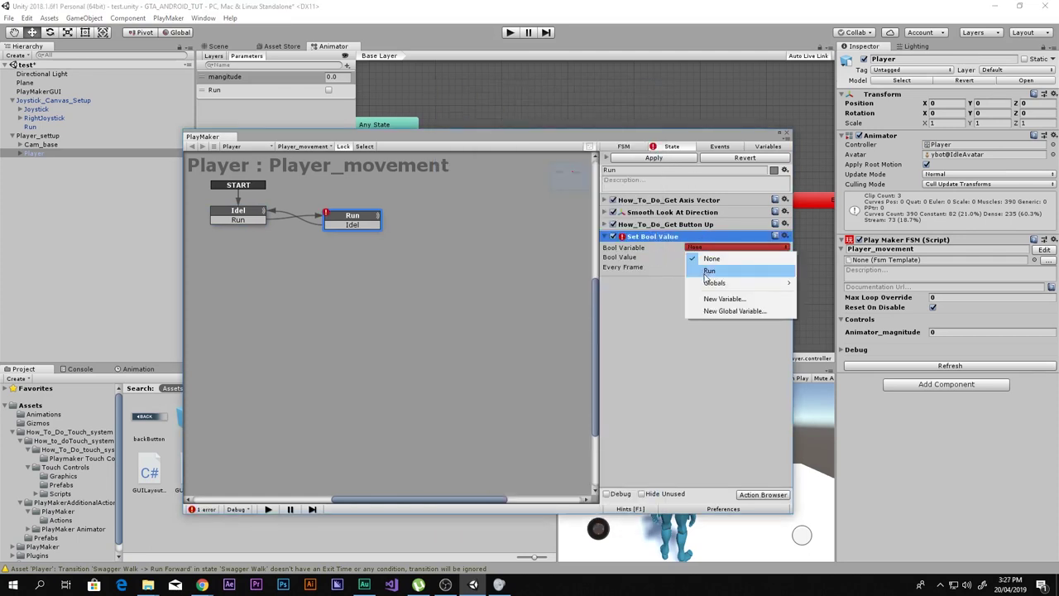
{"action": "left_click", "coordinate": [709, 270]}
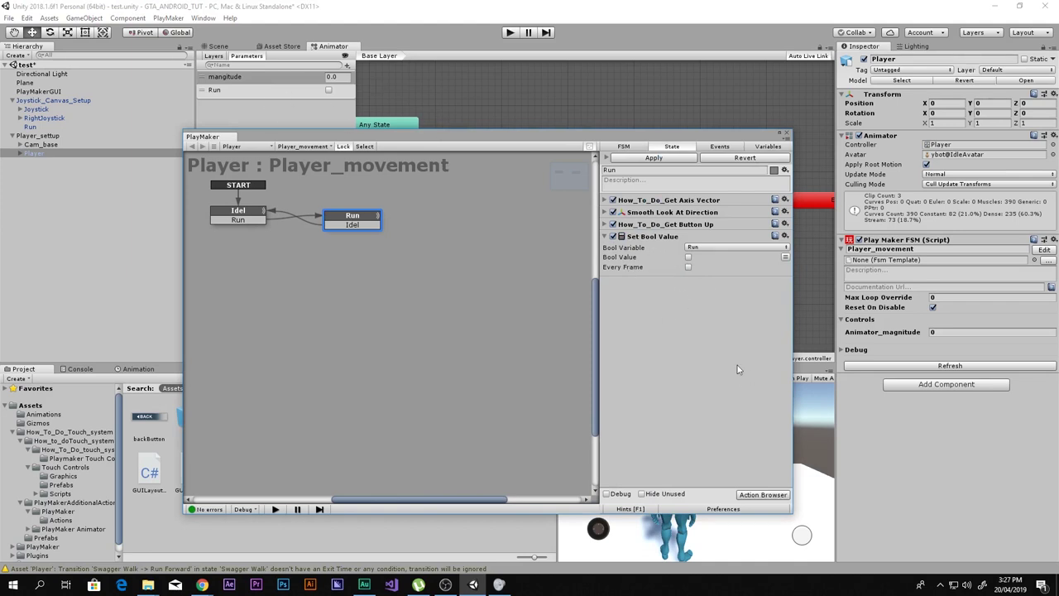
{"action": "left_click", "coordinate": [688, 257]}
- Paste a copy of Set Bool Value into the Idel state, setting Run to false
{"action": "left_click", "coordinate": [662, 237]}
{"action": "left_click", "coordinate": [238, 214]}
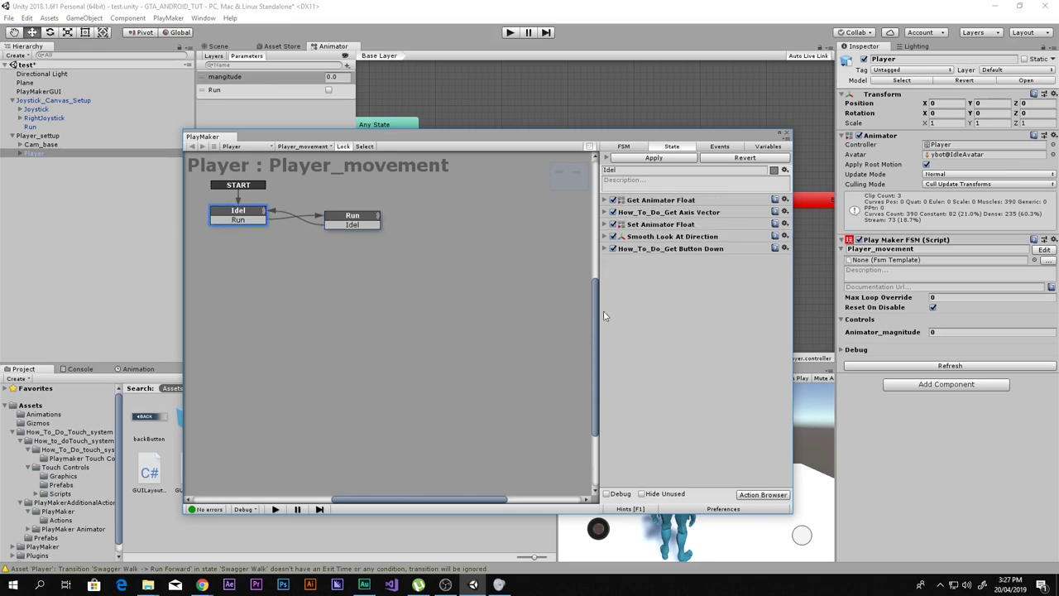
{"action": "key", "text": "ctrl+v"}
{"action": "left_click", "coordinate": [688, 281]}
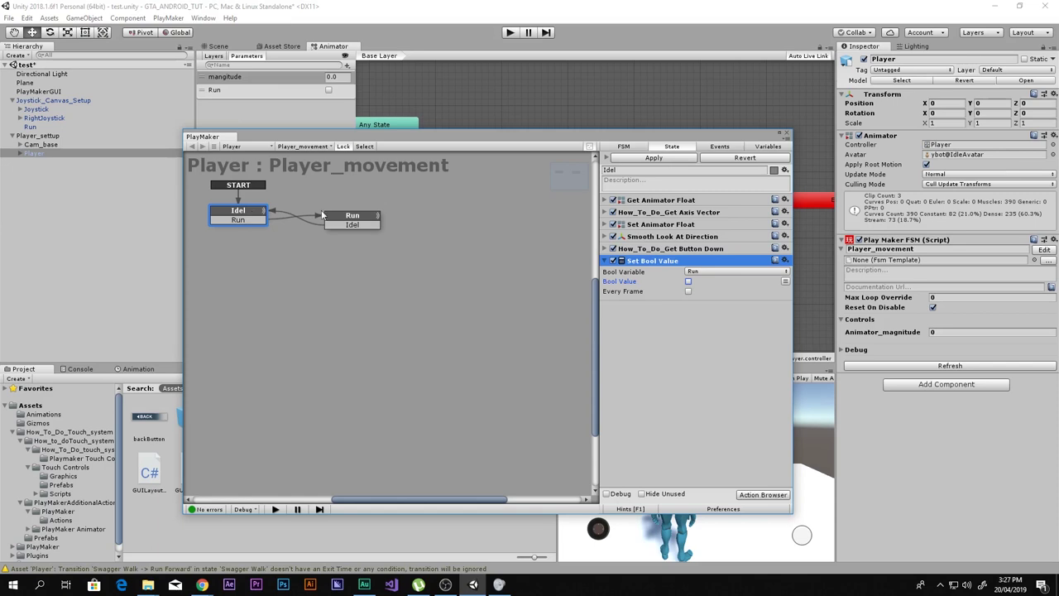
{"action": "left_click", "coordinate": [348, 219]}
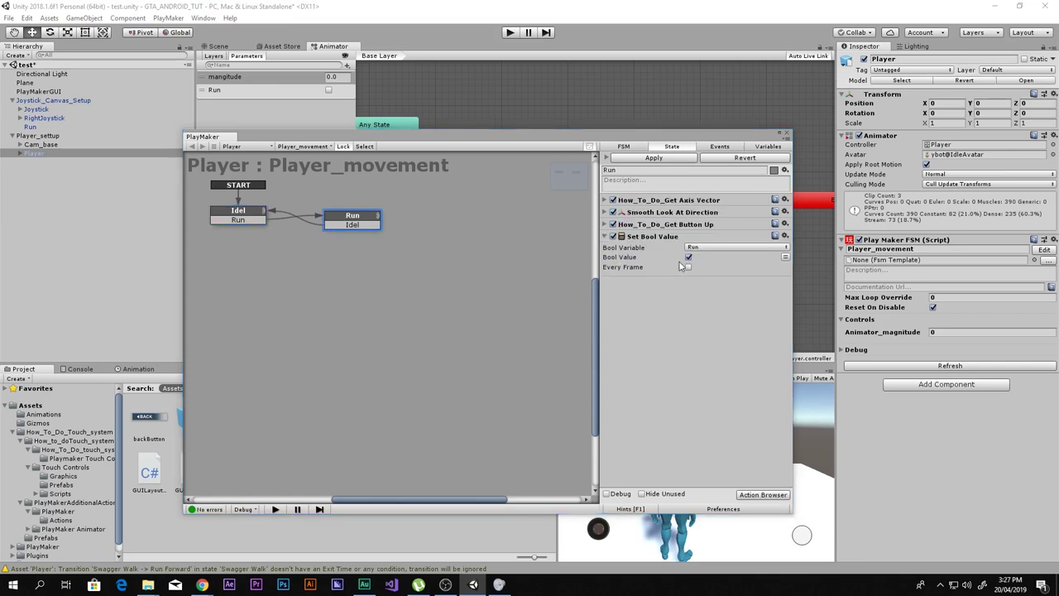
{"action": "left_click", "coordinate": [606, 238]}
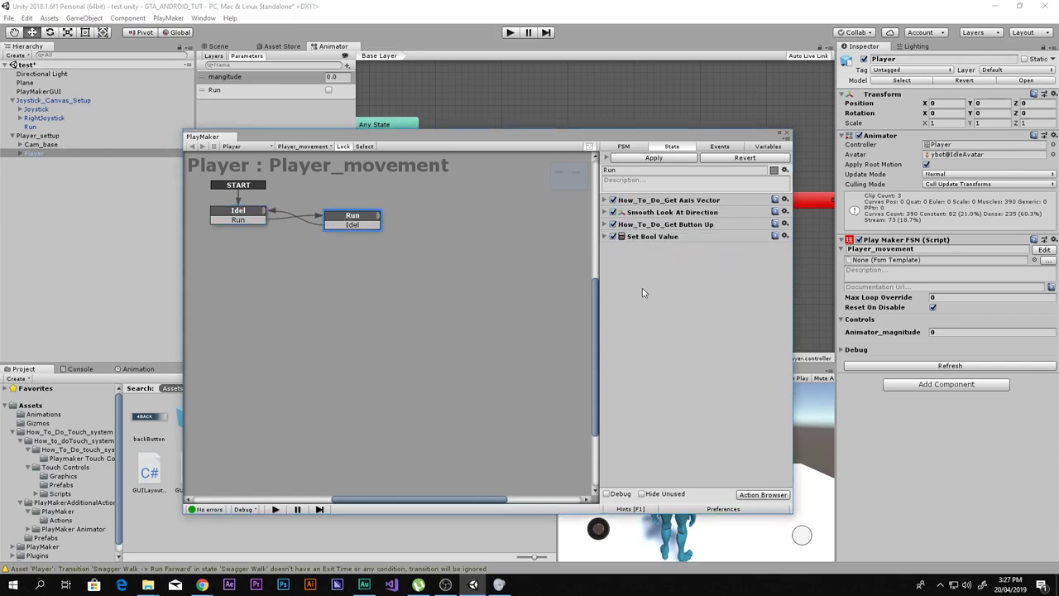
{"action": "left_click", "coordinate": [616, 239]}
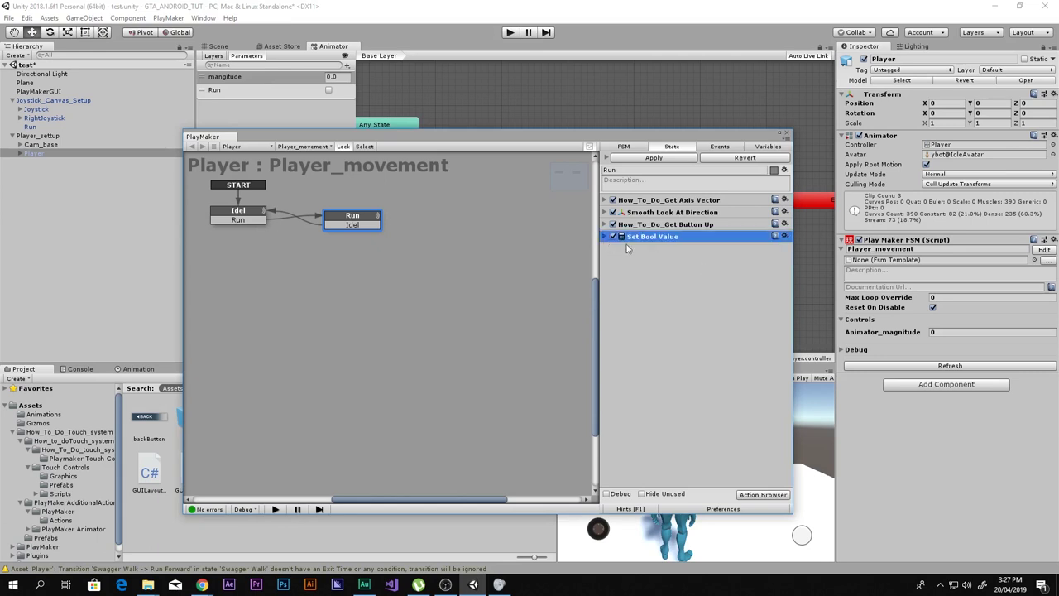
- Add Set Animator Bool to the Run state with Parameter 'Run' and the Run variable as Value
{"action": "left_click", "coordinate": [662, 280]}
{"action": "double_click", "coordinate": [662, 280]}
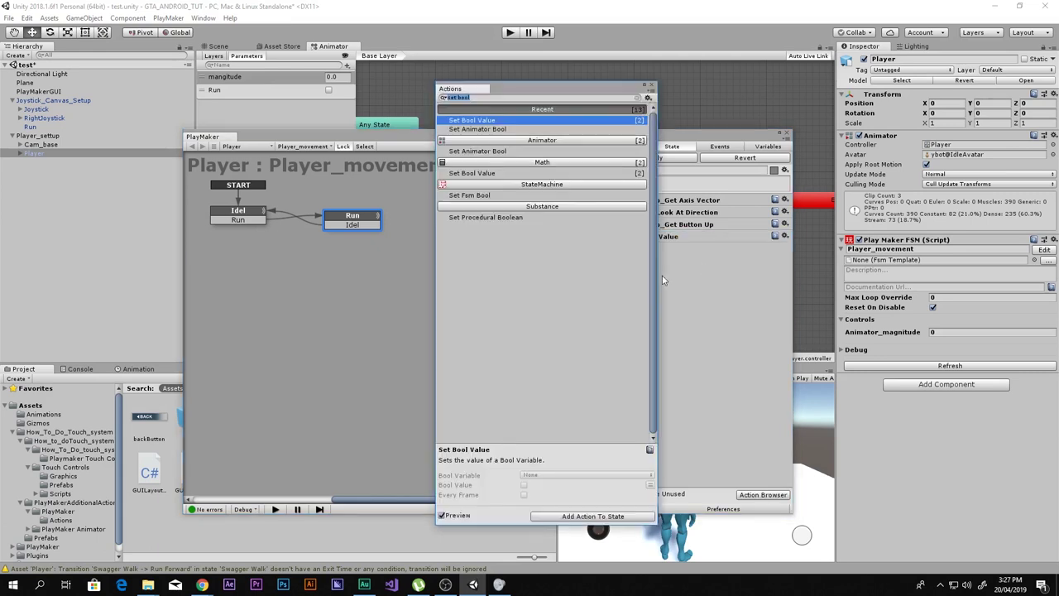
{"action": "double_click", "coordinate": [476, 151]}
{"action": "left_click", "coordinate": [652, 85]}
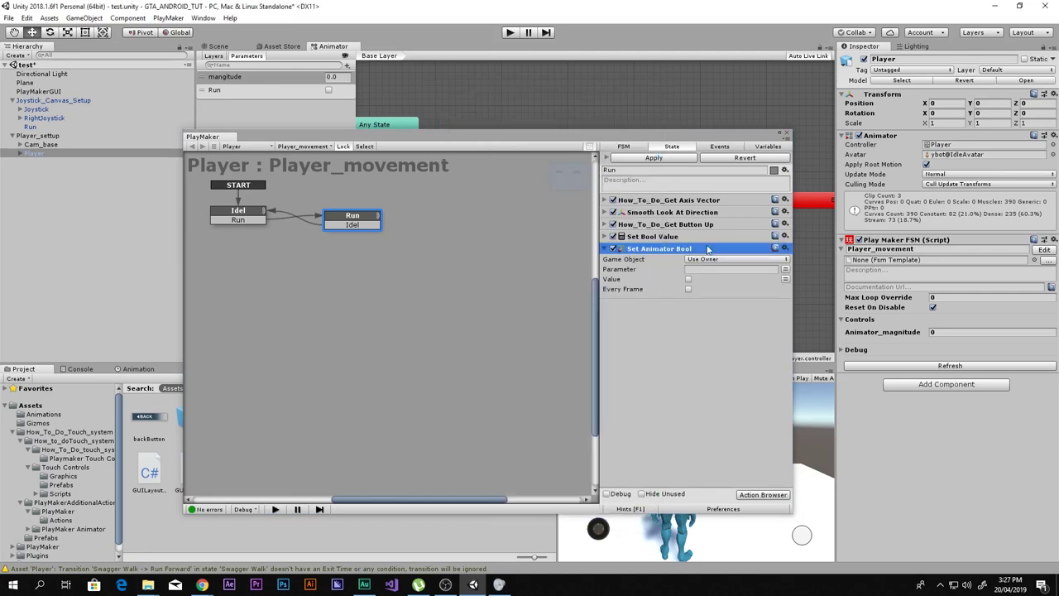
{"action": "left_click", "coordinate": [716, 268]}
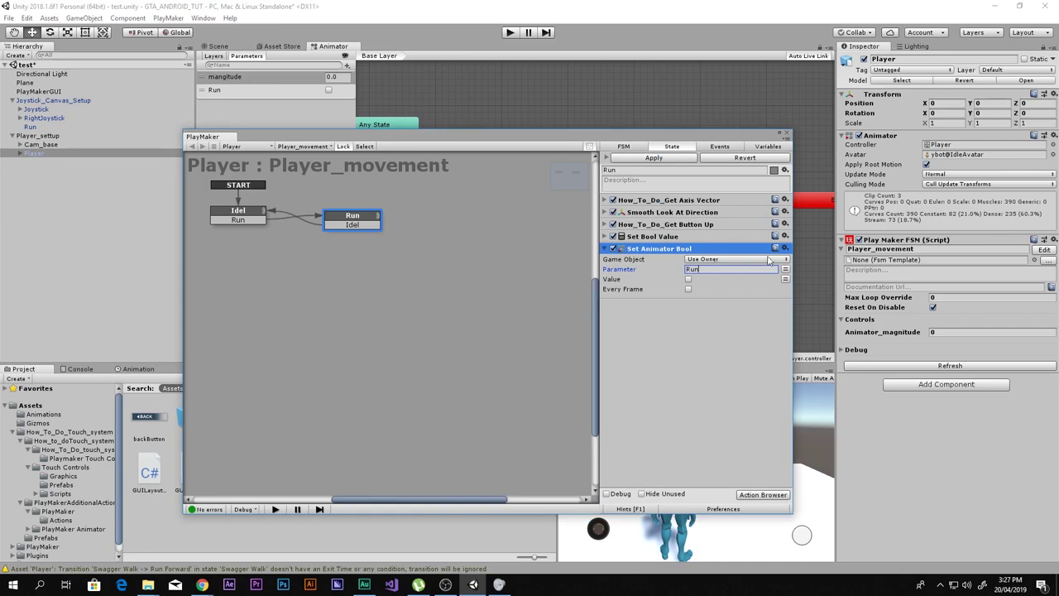
{"action": "left_click", "coordinate": [785, 279]}
{"action": "left_click", "coordinate": [716, 278]}
{"action": "left_click", "coordinate": [709, 302]}
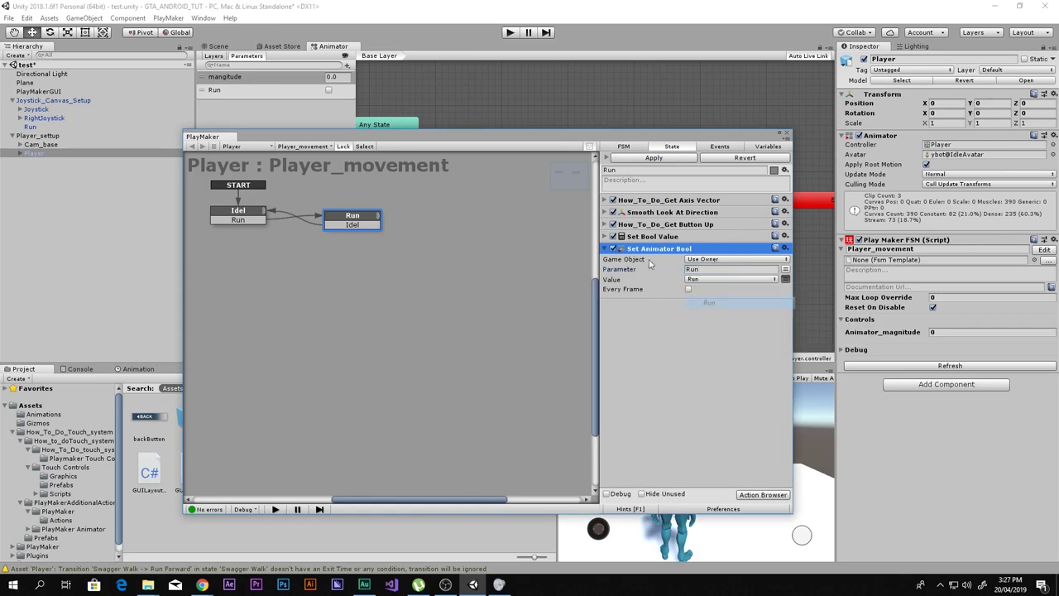
{"action": "left_click", "coordinate": [605, 236]}
{"action": "left_click", "coordinate": [688, 257]}
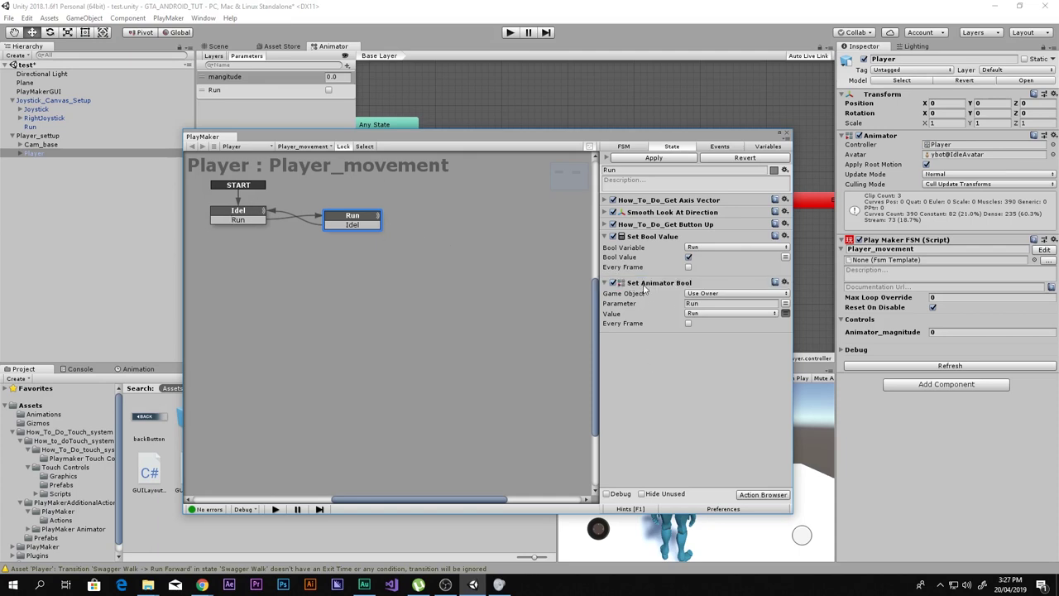
- Compare the Idel and Run states to confirm each action's Parameter reads Run
{"action": "left_click", "coordinate": [235, 211]}
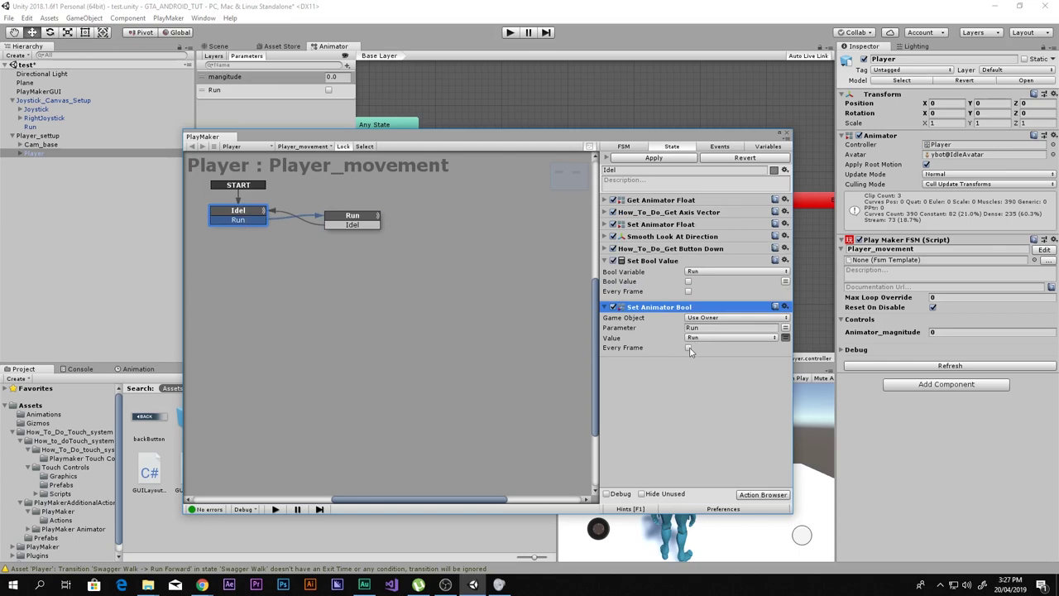
{"action": "left_click", "coordinate": [362, 220]}
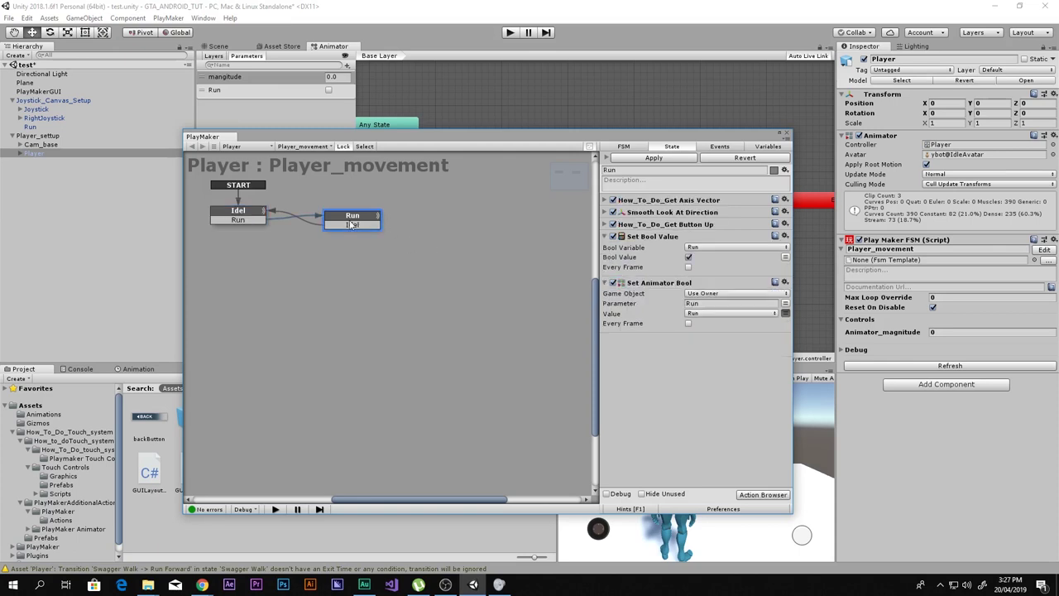
{"action": "left_click", "coordinate": [248, 213]}
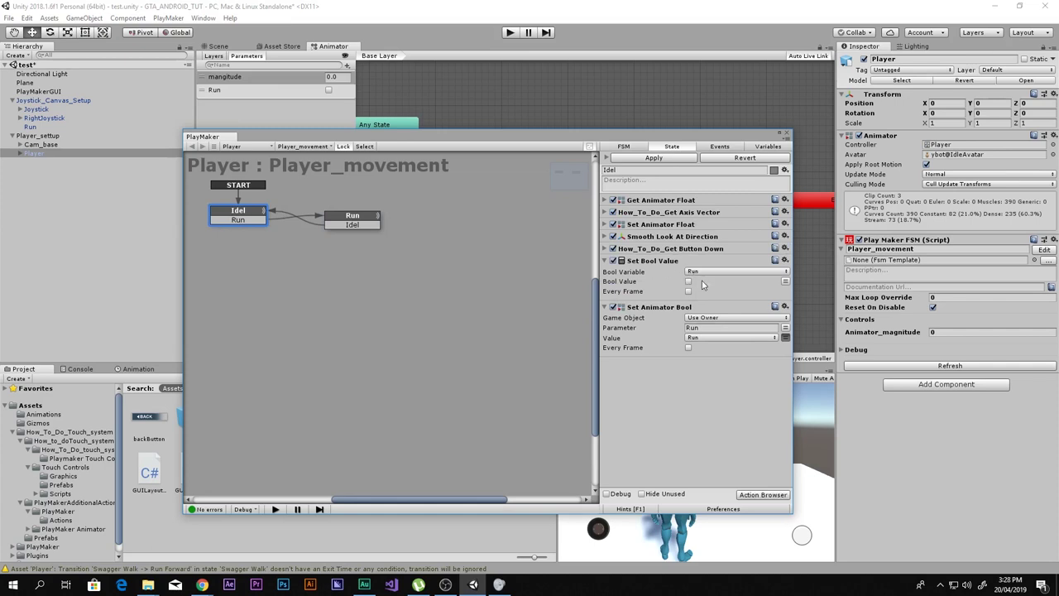
{"action": "left_click", "coordinate": [704, 326]}
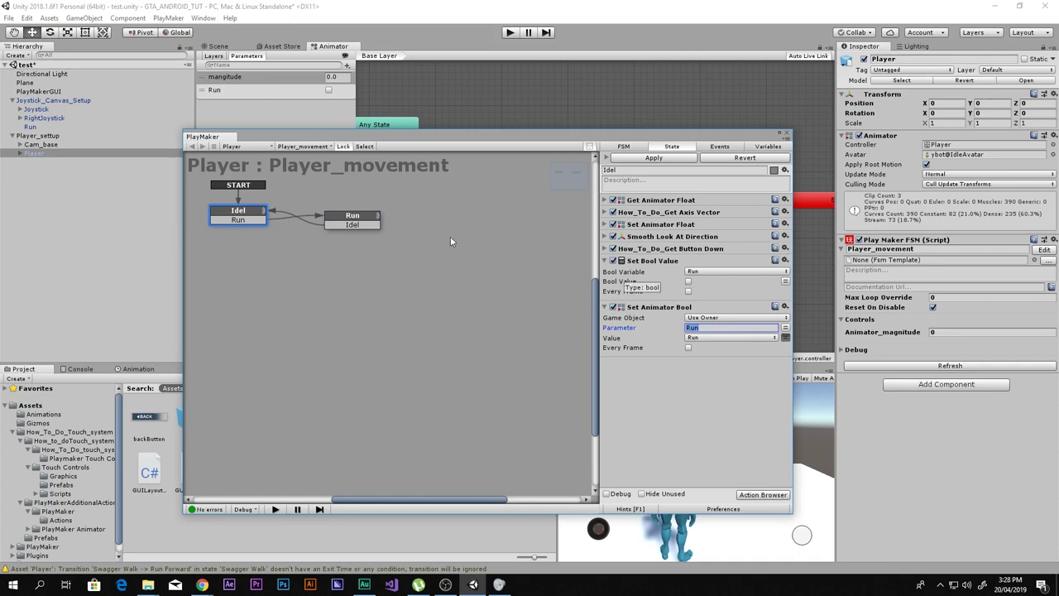
{"action": "left_click", "coordinate": [352, 217]}
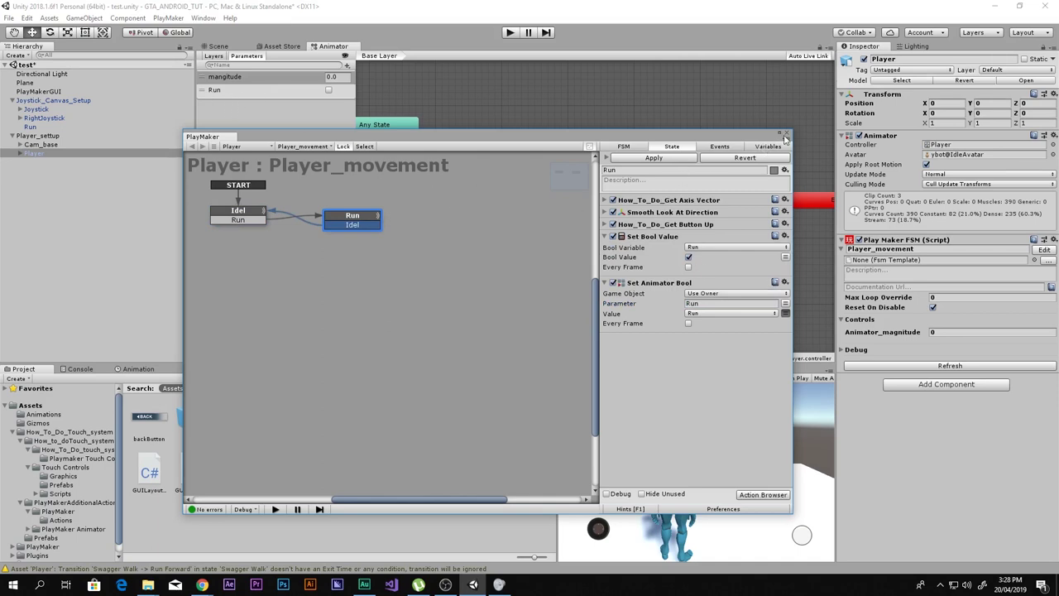
- Start Play mode with the PlayMaker window resized aside and walk the character with D
{"action": "left_click_drag", "start_coordinate": [756, 138], "coordinate": [738, 63]}
{"action": "left_click", "coordinate": [511, 32]}
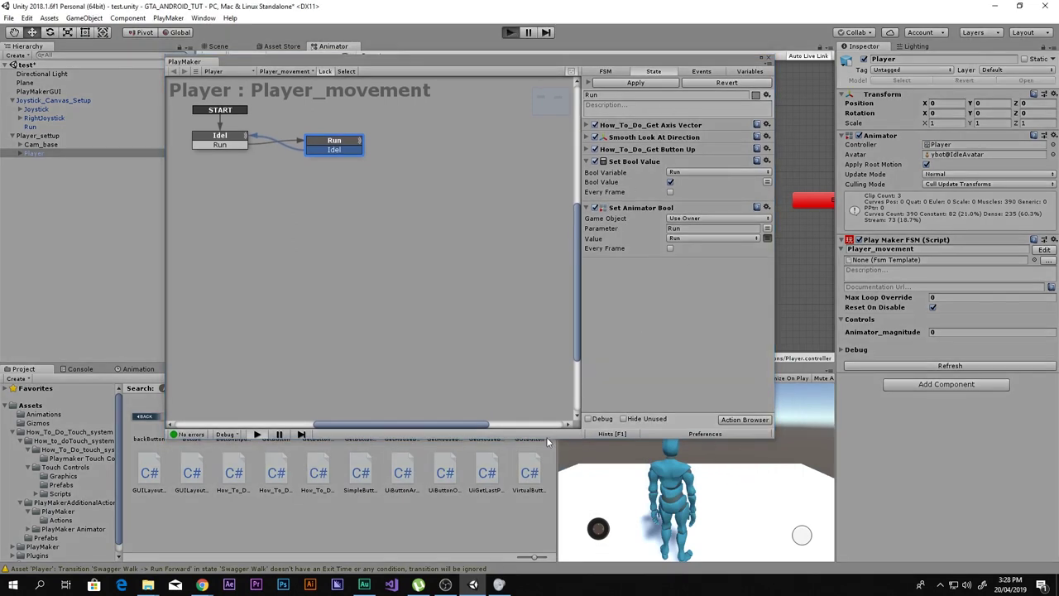
{"action": "left_click_drag", "start_coordinate": [546, 436], "coordinate": [550, 341]}
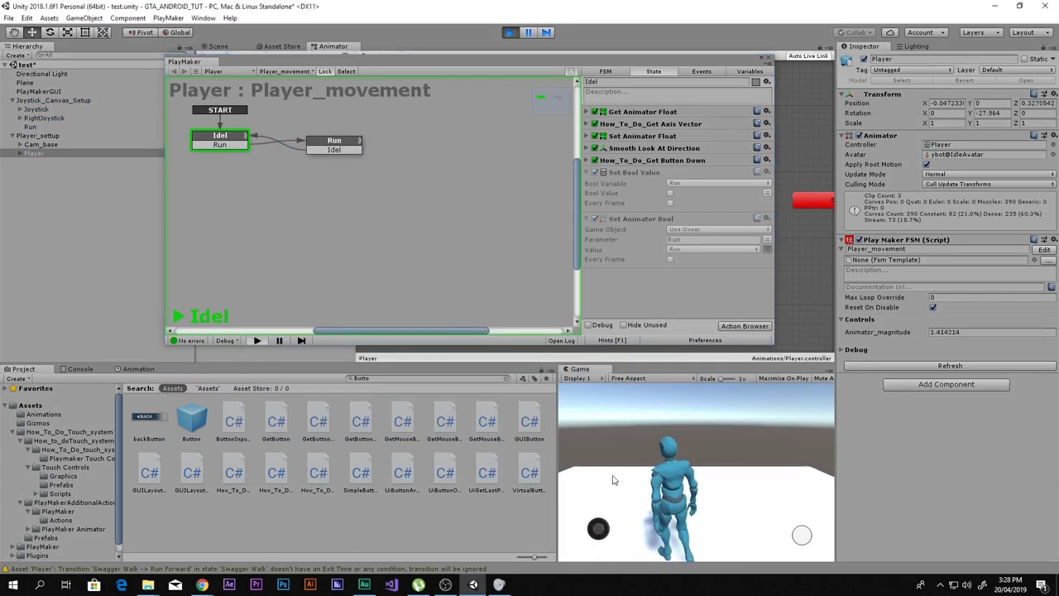
{"action": "key", "text": "d"}
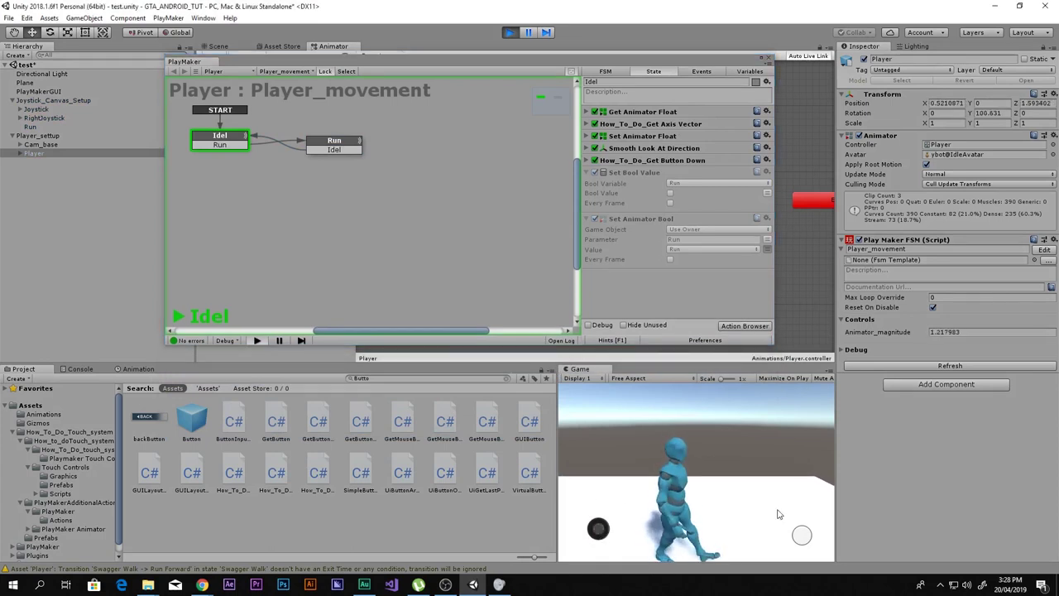
- Tap the Run button repeatedly to toggle Idel and Run, then stop Play and close PlayMaker
{"action": "left_click", "coordinate": [801, 535]}
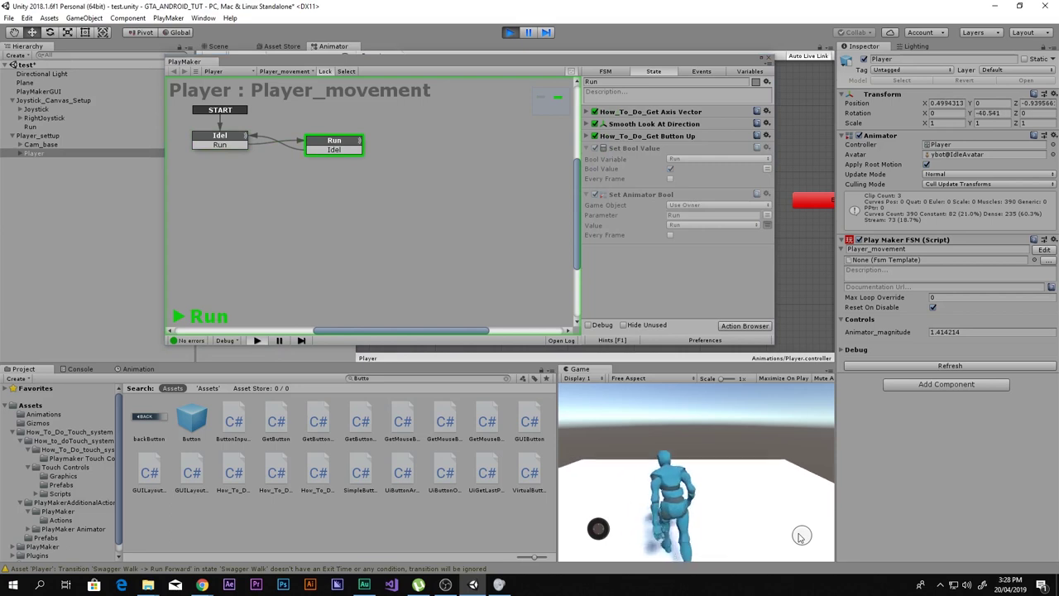
{"action": "left_click", "coordinate": [800, 536]}
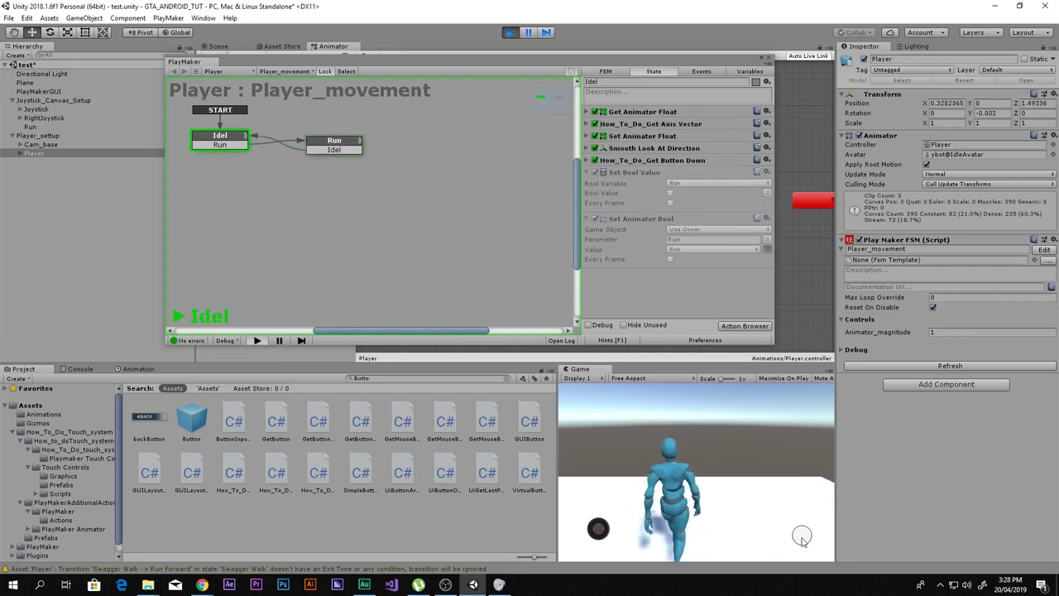
{"action": "left_click", "coordinate": [800, 536]}
{"action": "left_click", "coordinate": [801, 536]}
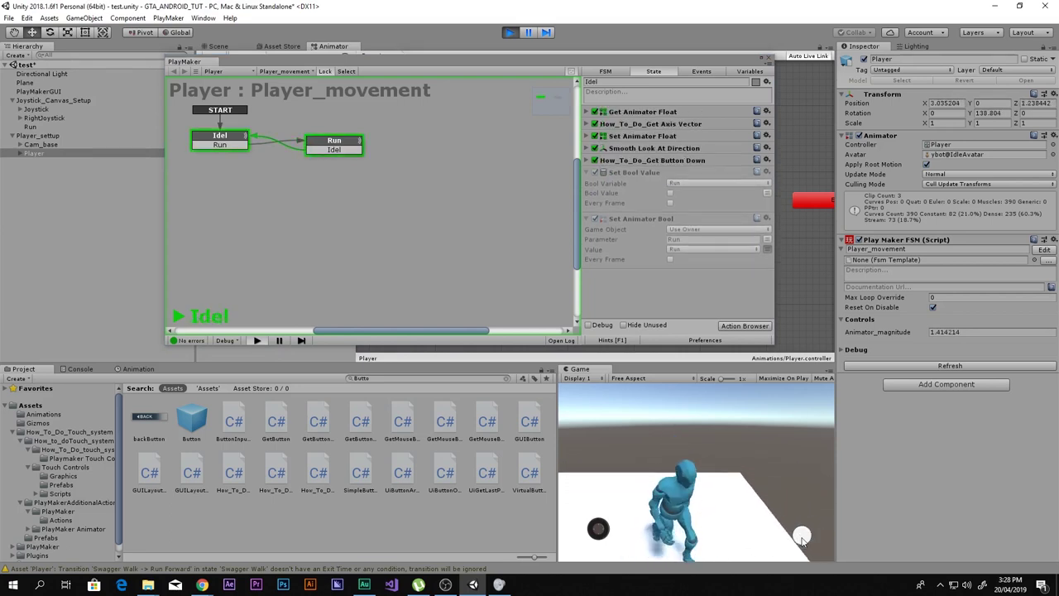
{"action": "left_click", "coordinate": [801, 536]}
{"action": "left_click", "coordinate": [801, 536]}
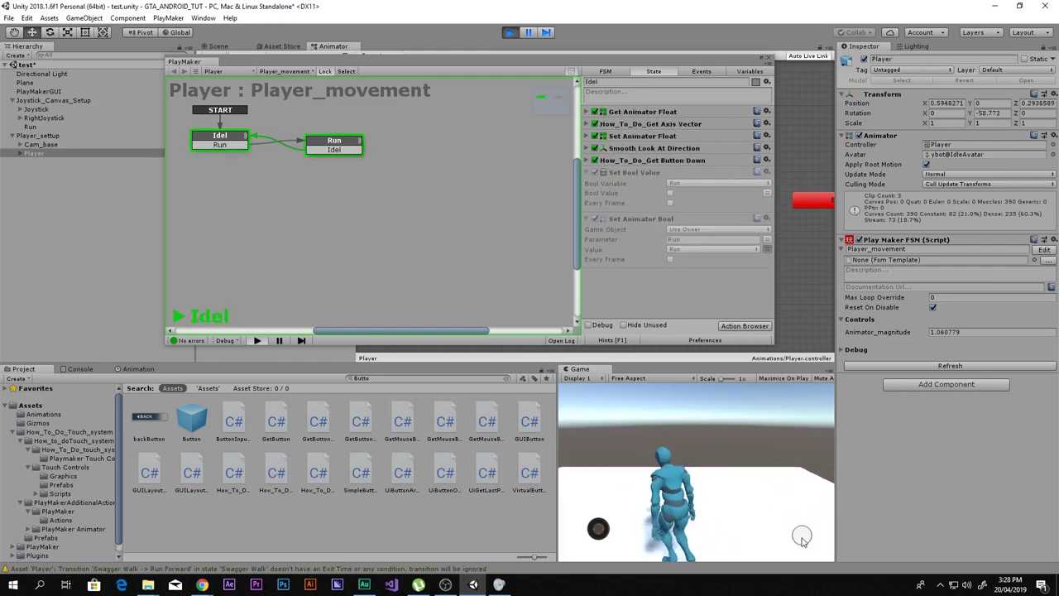
{"action": "left_click", "coordinate": [801, 536]}
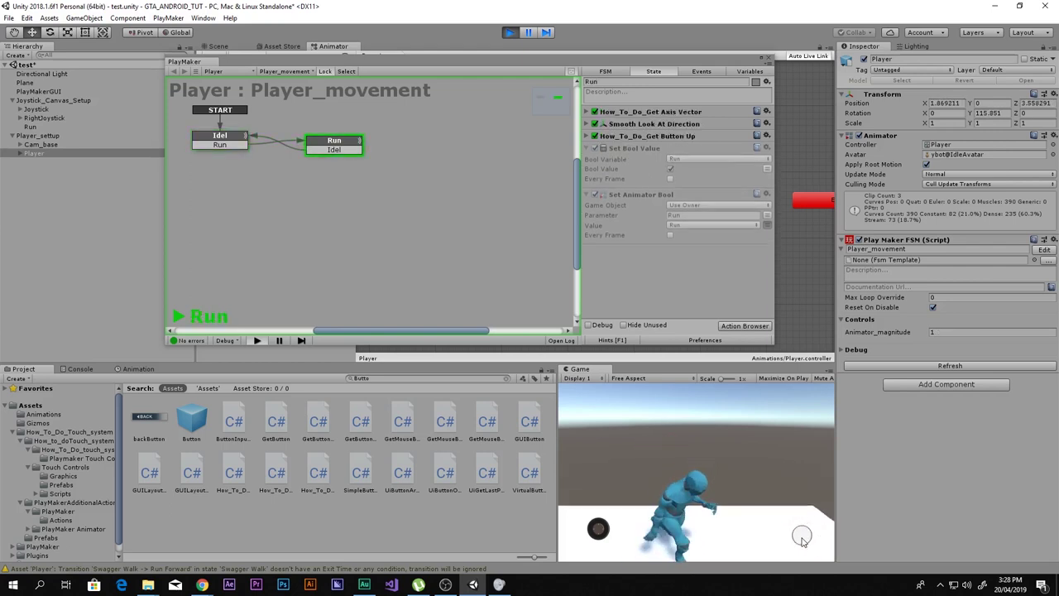
{"action": "left_click", "coordinate": [801, 537]}
{"action": "left_click", "coordinate": [800, 536]}
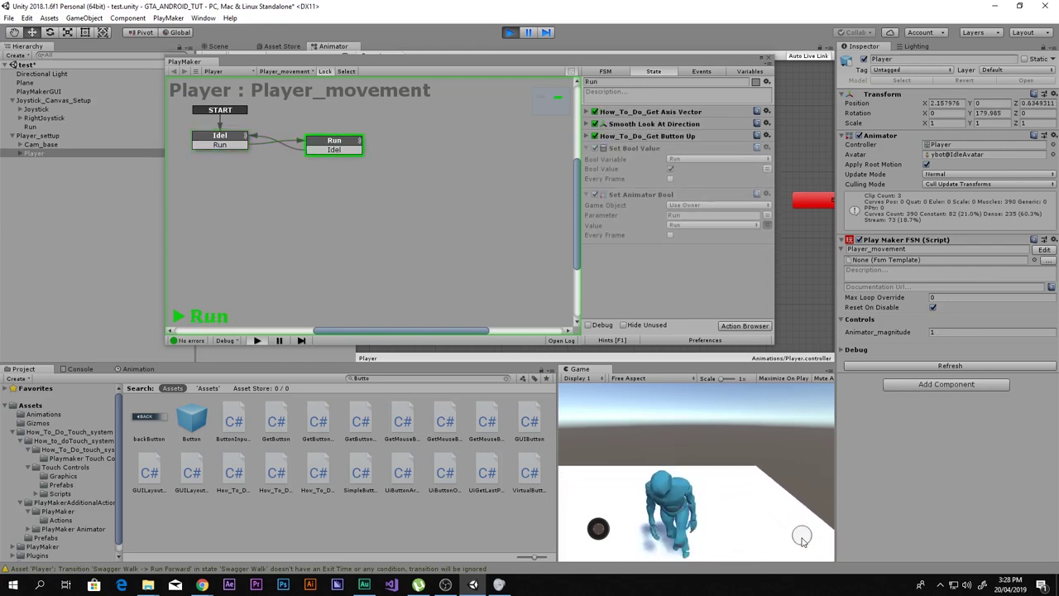
{"action": "left_click", "coordinate": [801, 536]}
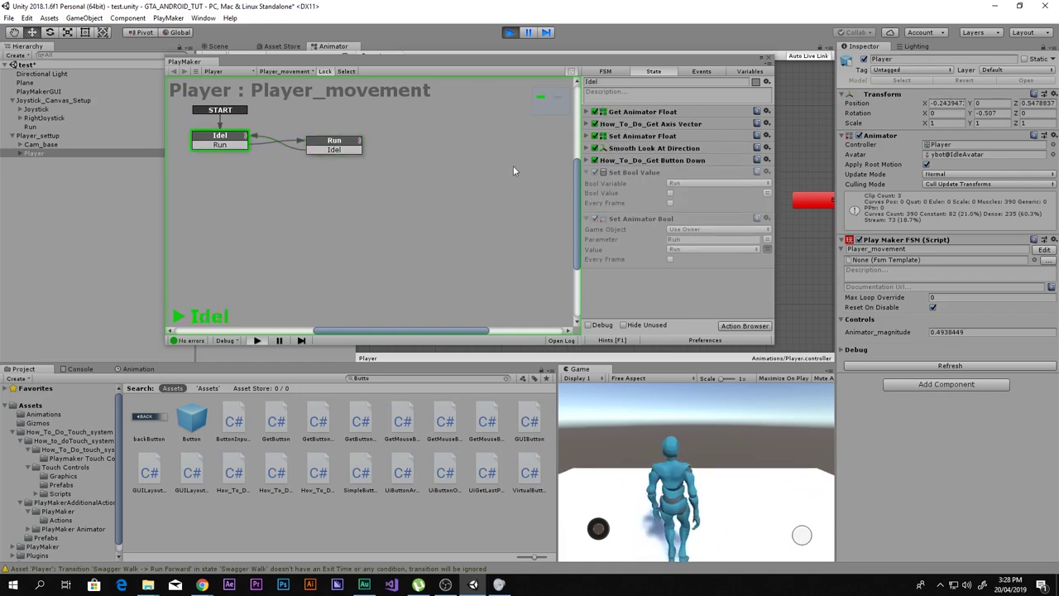
{"action": "left_click", "coordinate": [509, 32]}
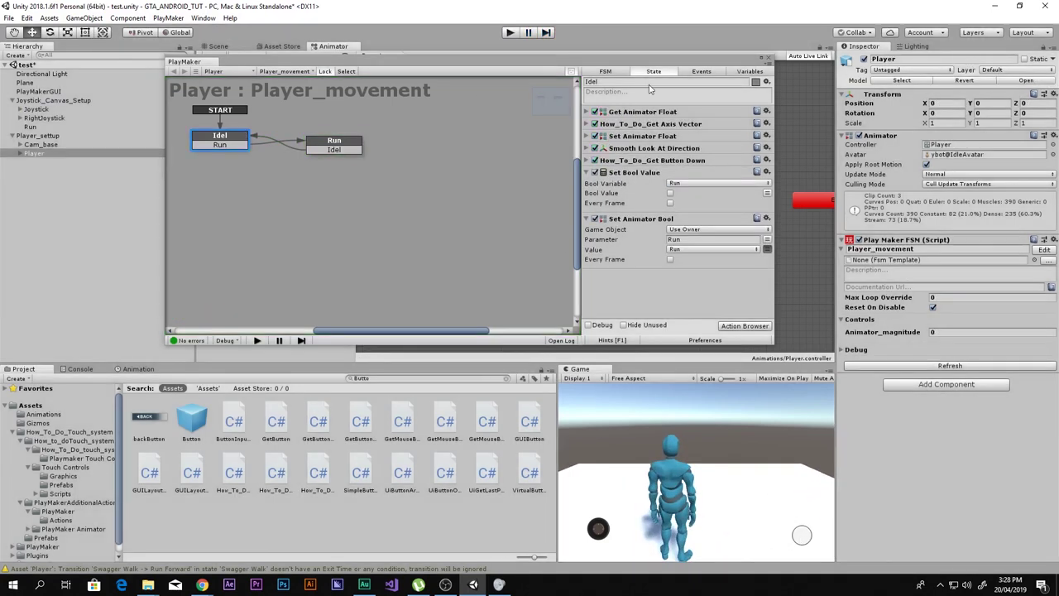
{"action": "left_click", "coordinate": [767, 61]}
- Maximize the Game view, start Play, and steer the character and camera with joystick and screen drags
{"action": "key", "text": "shift+space"}
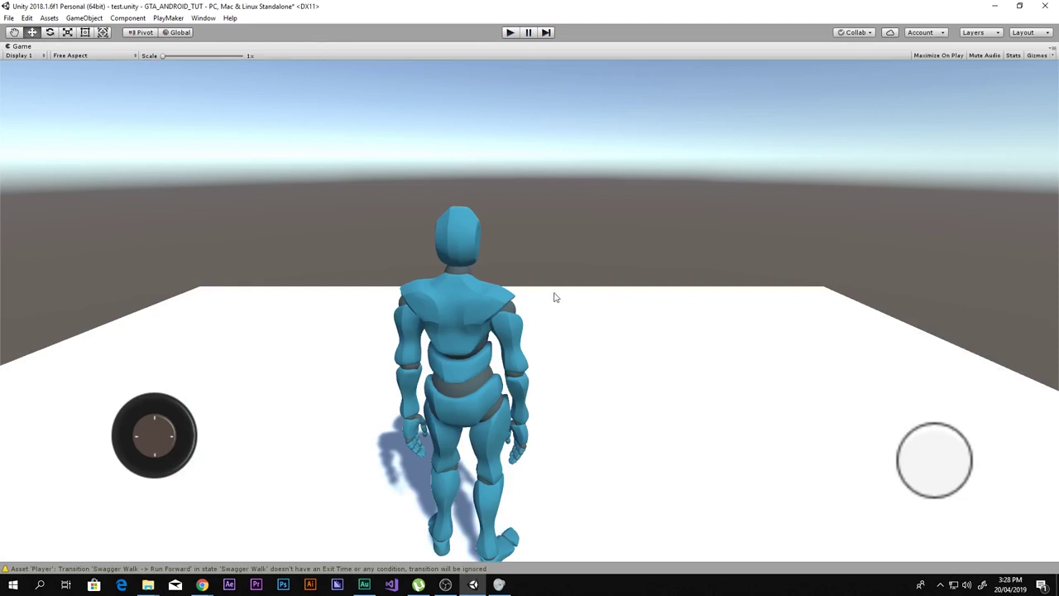
{"action": "left_click", "coordinate": [510, 32]}
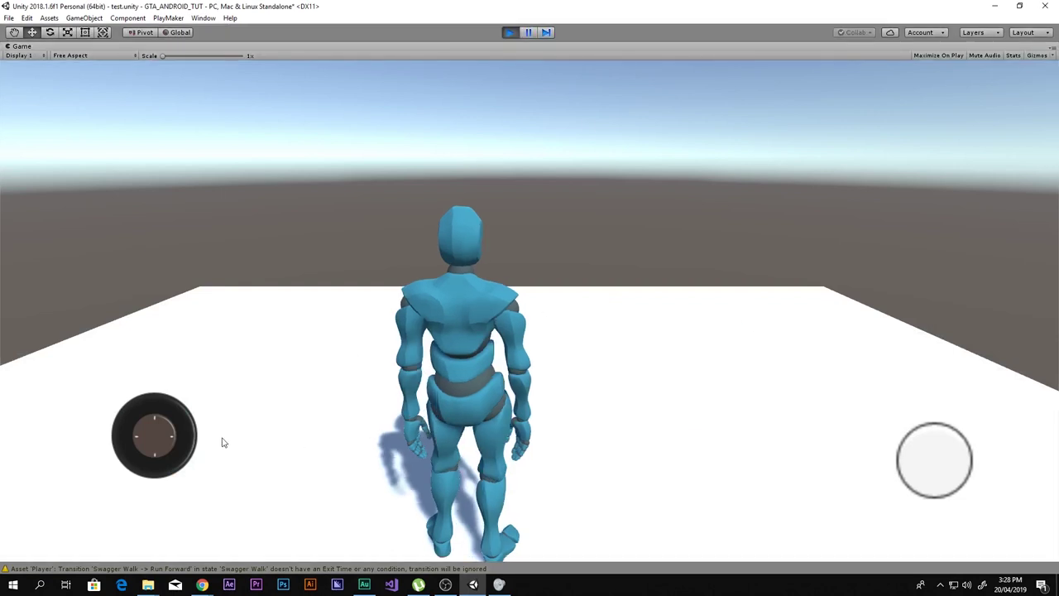
{"action": "left_click_drag", "start_coordinate": [119, 383], "coordinate": [117, 381]}
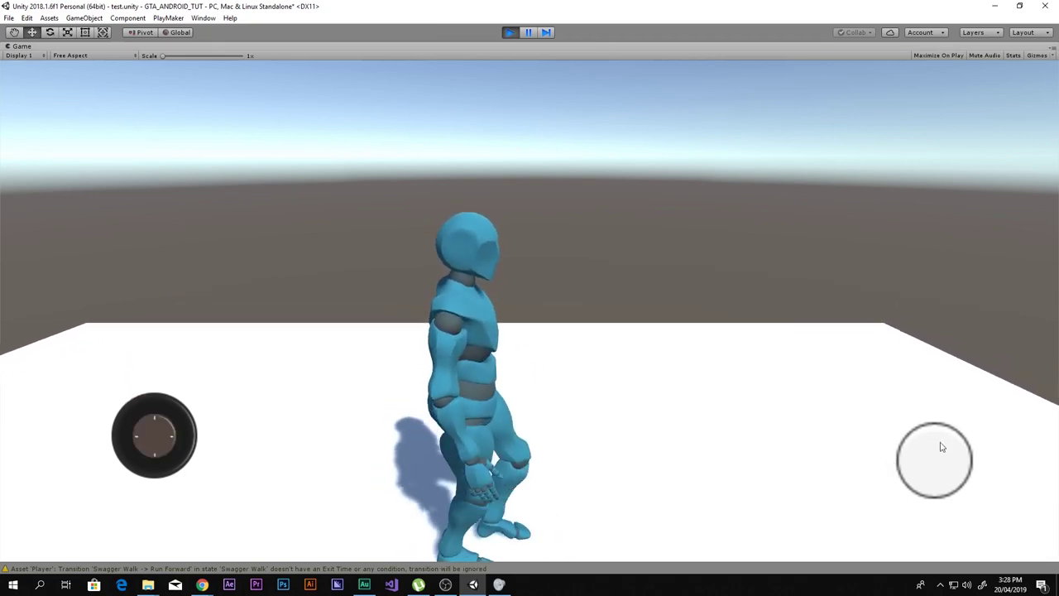
{"action": "left_click_drag", "start_coordinate": [941, 442], "coordinate": [381, 514]}
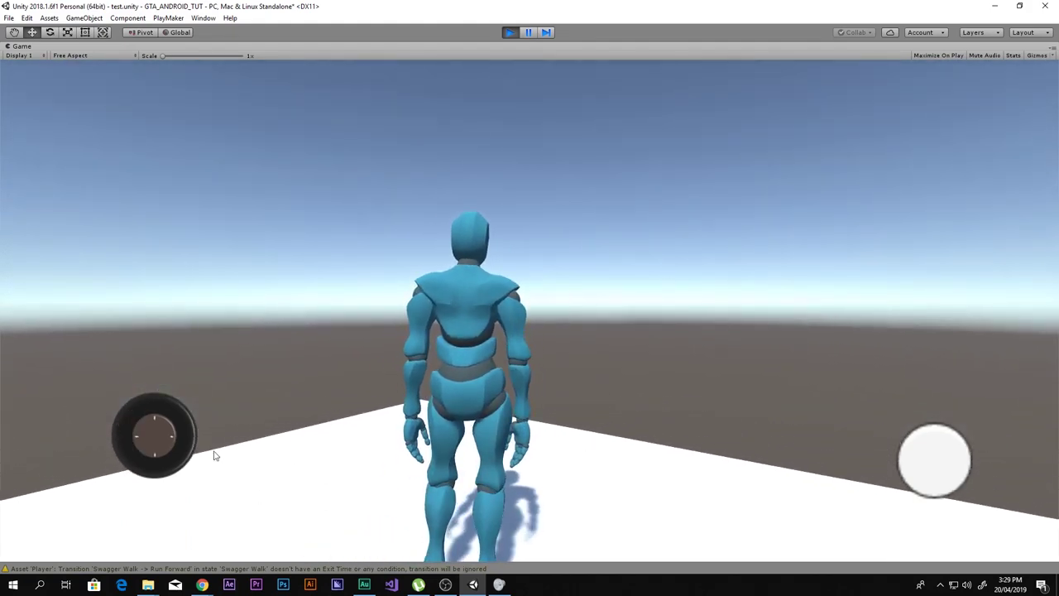
{"action": "left_click_drag", "start_coordinate": [149, 402], "coordinate": [197, 355]}
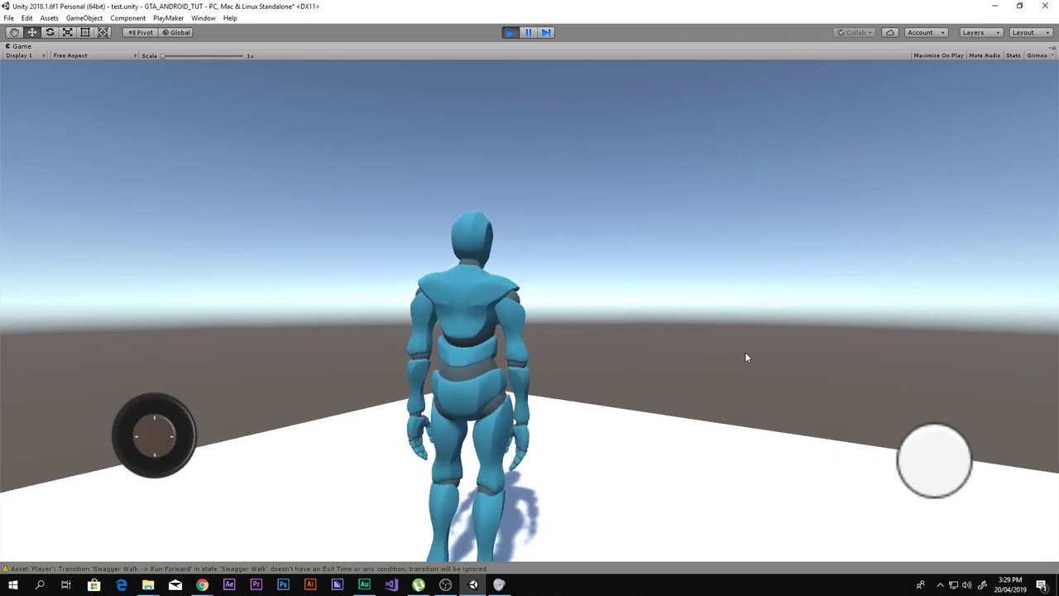
{"action": "left_click_drag", "start_coordinate": [745, 357], "coordinate": [711, 447]}
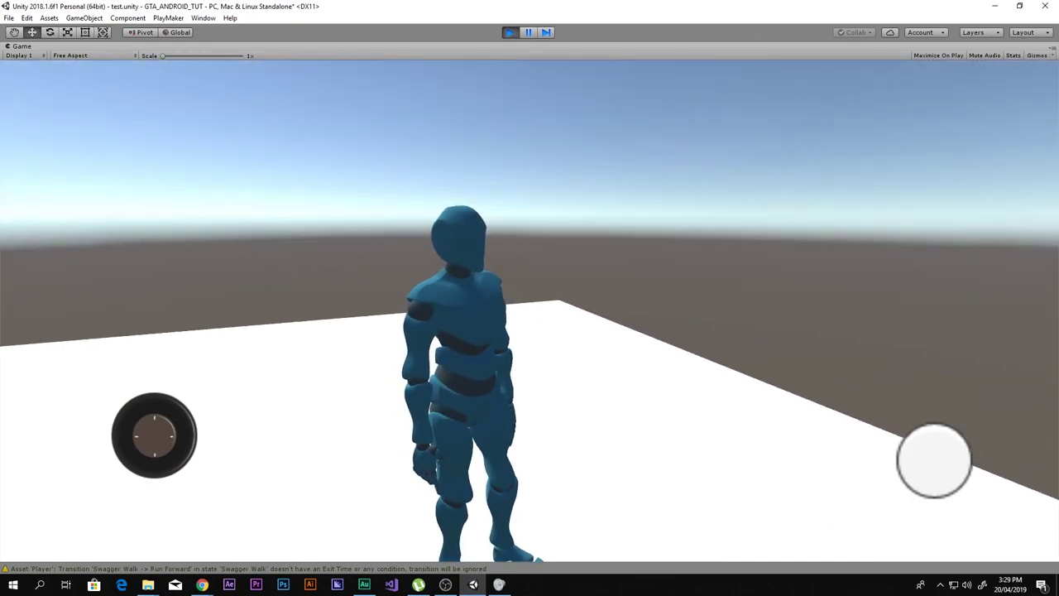